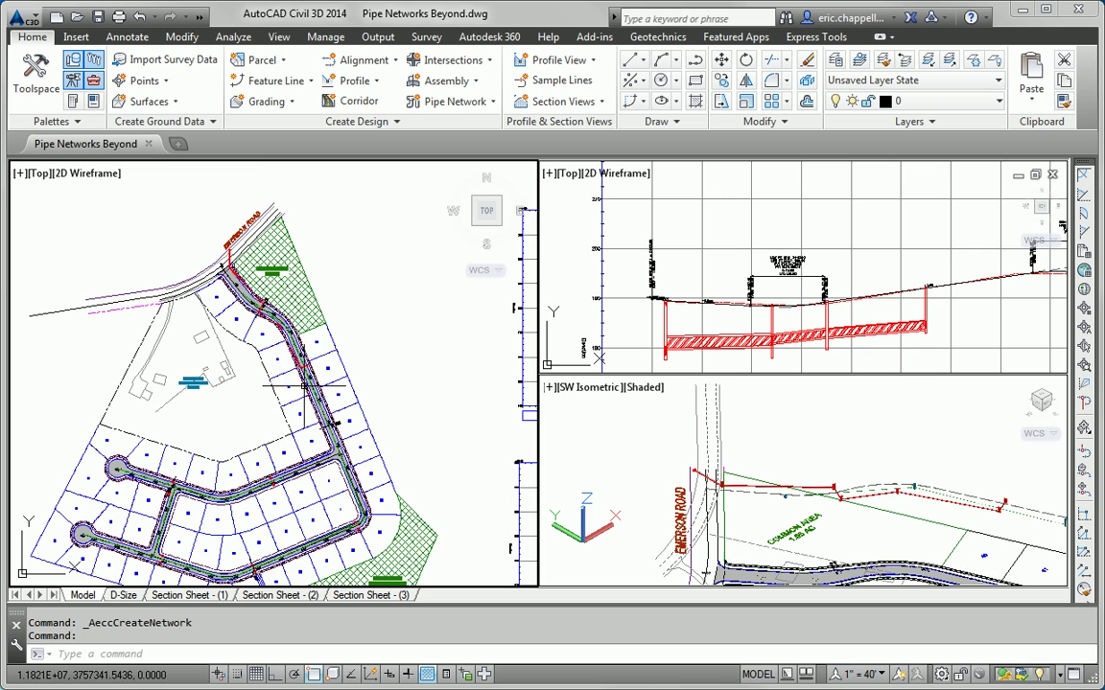
# Examine the road low point near station 17+00, the drainage easement and the stormwater treatment area in plan view.
pyautogui.moveTo(299, 497); pyautogui.dragTo(323, 422, button='middle')
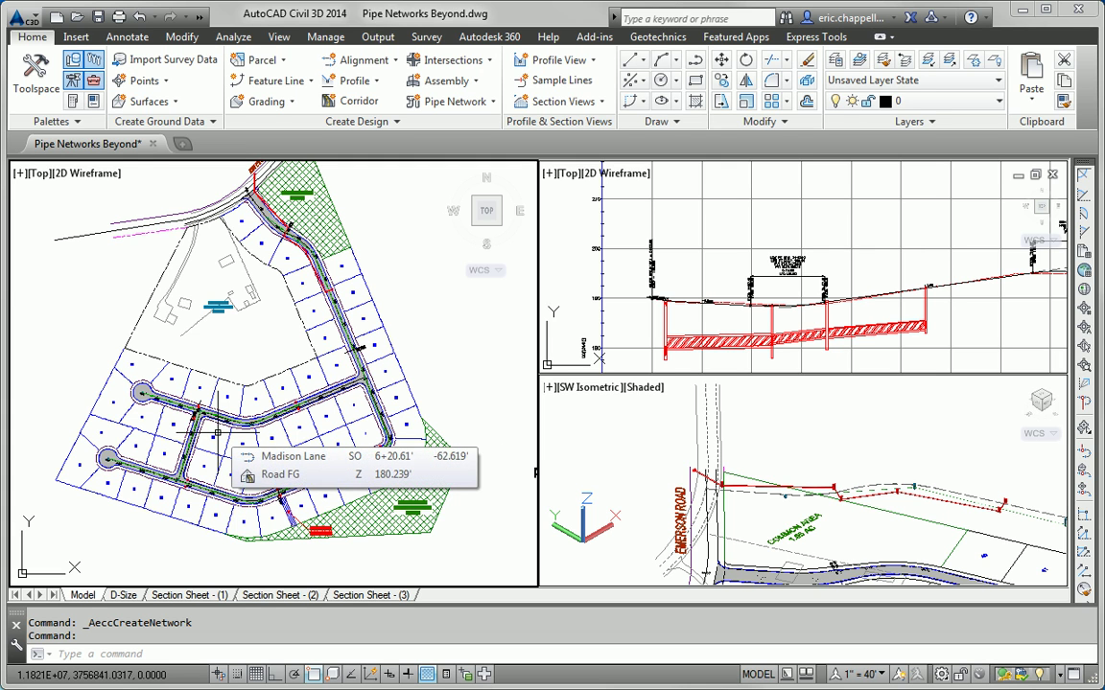
pyautogui.scroll(8, 219, 433)
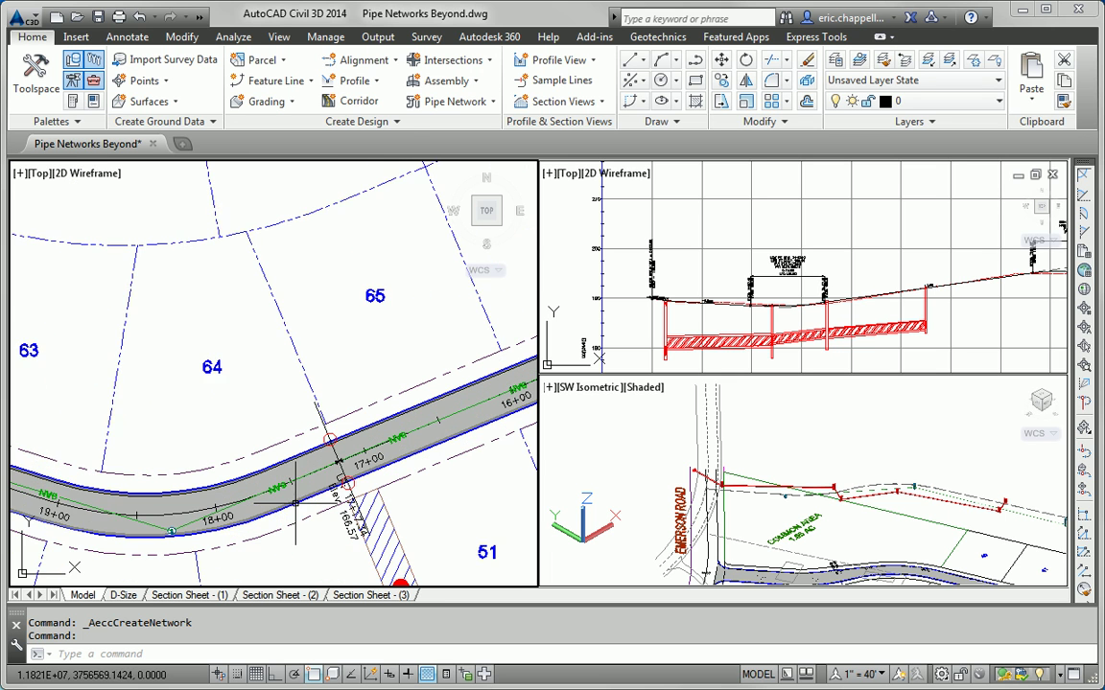
pyautogui.moveTo(247, 421); pyautogui.dragTo(244, 418, button='middle')
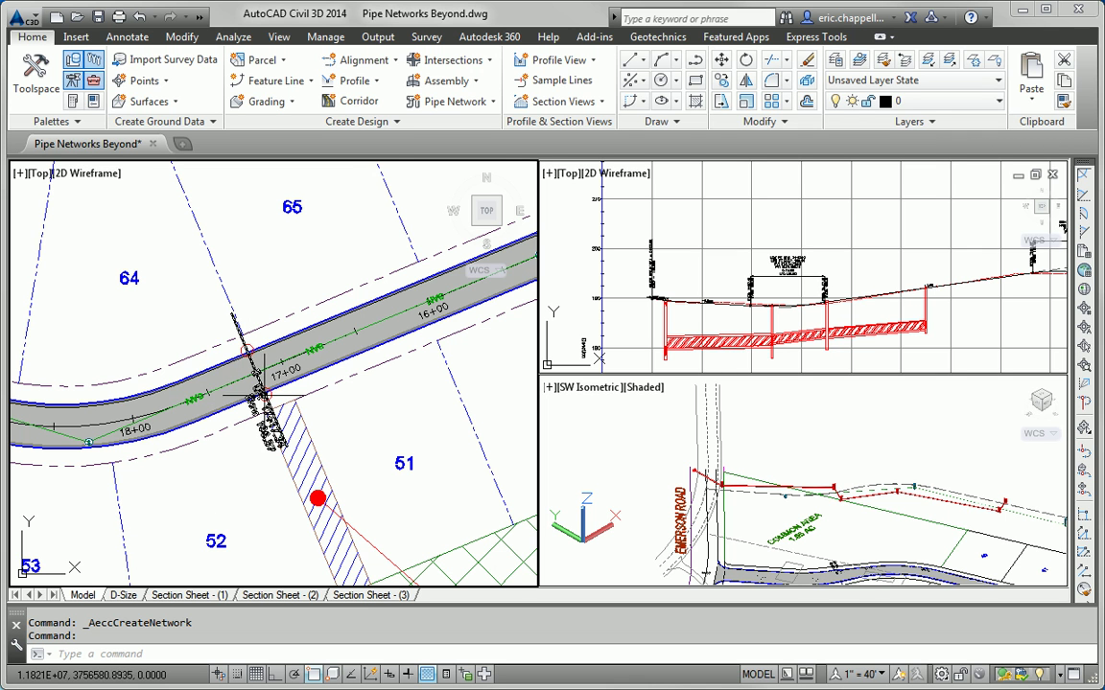
pyautogui.scroll(-6, 273, 501)
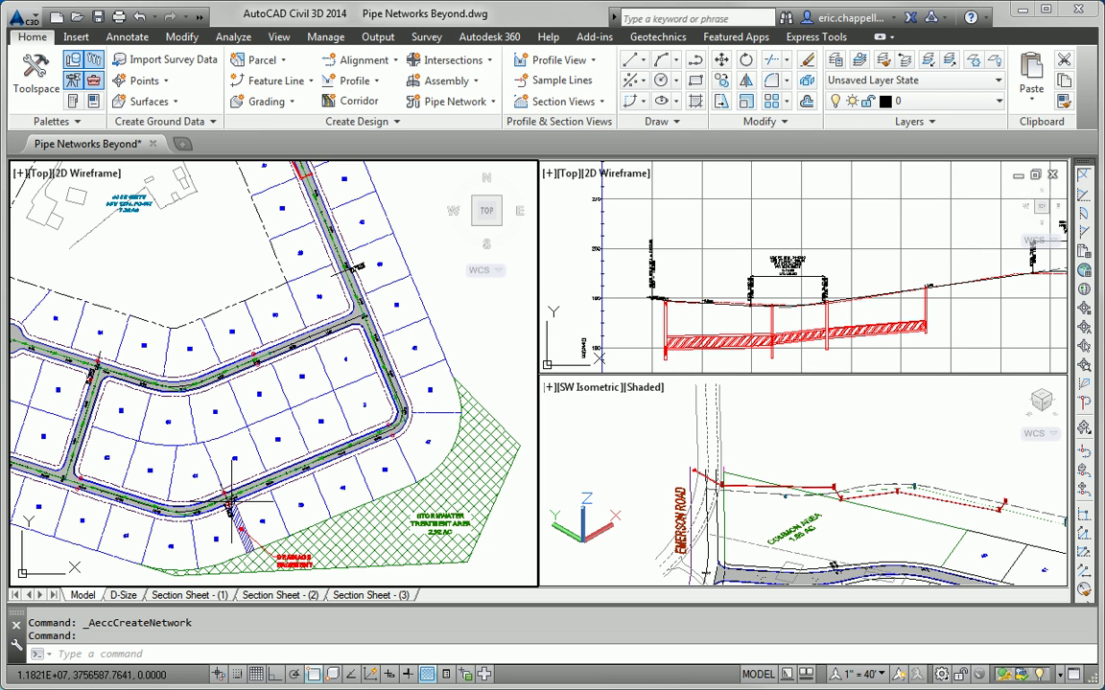
pyautogui.scroll(6, 231, 505)
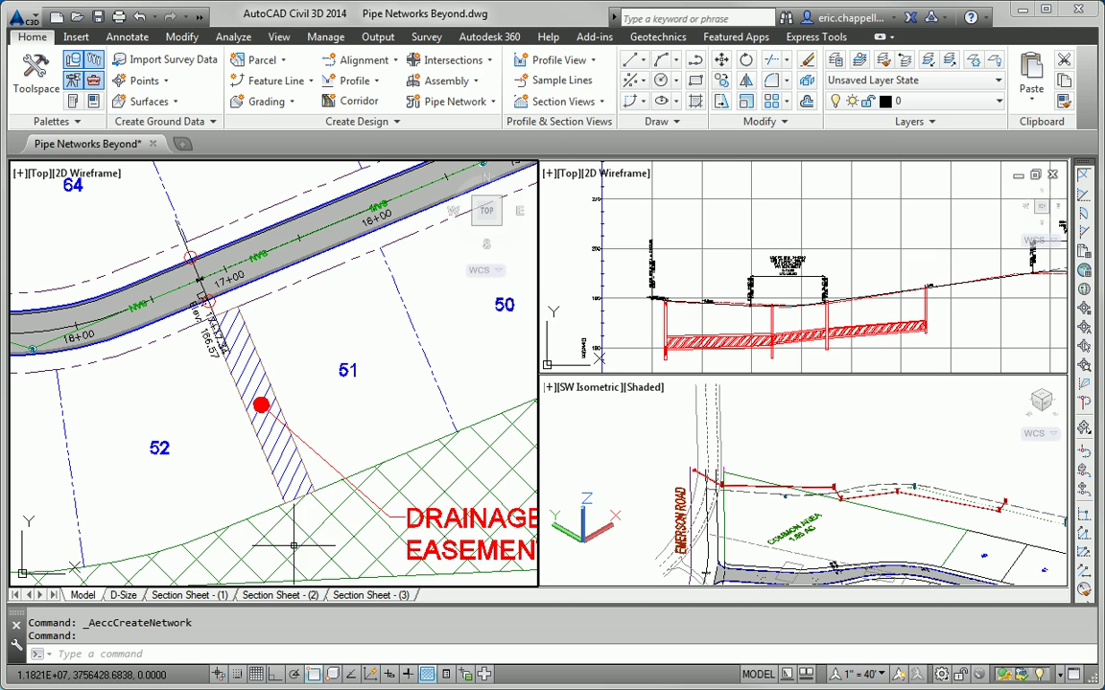
pyautogui.scroll(-6, 316, 533)
pyautogui.scroll(2, 307, 531)
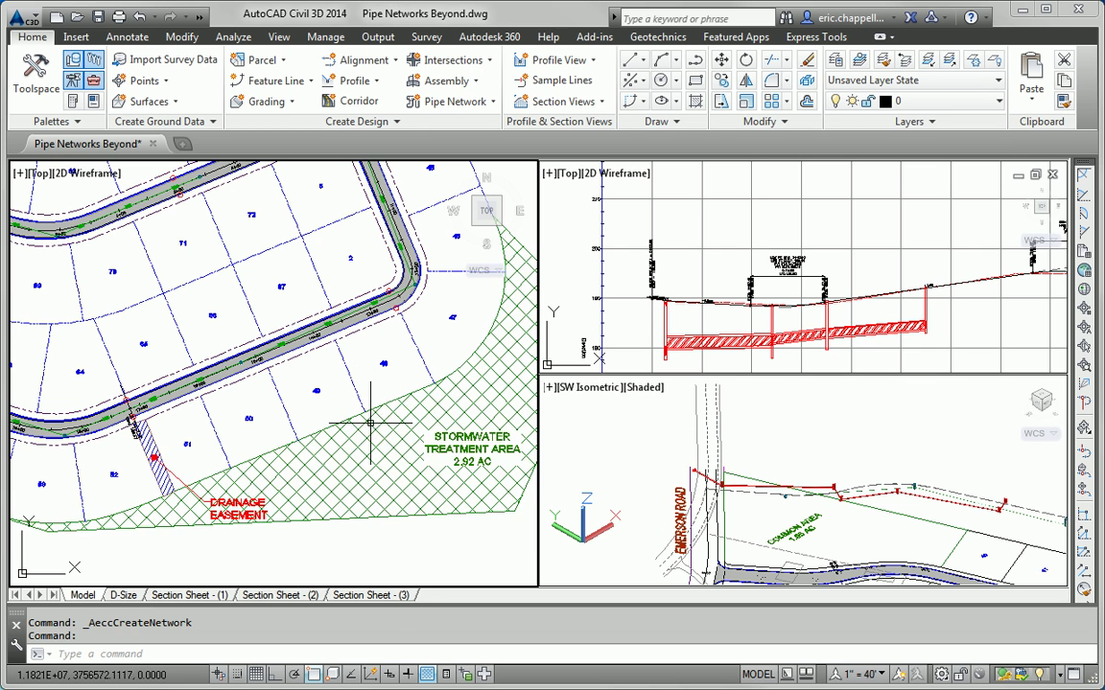
pyautogui.scroll(-3, 307, 393)
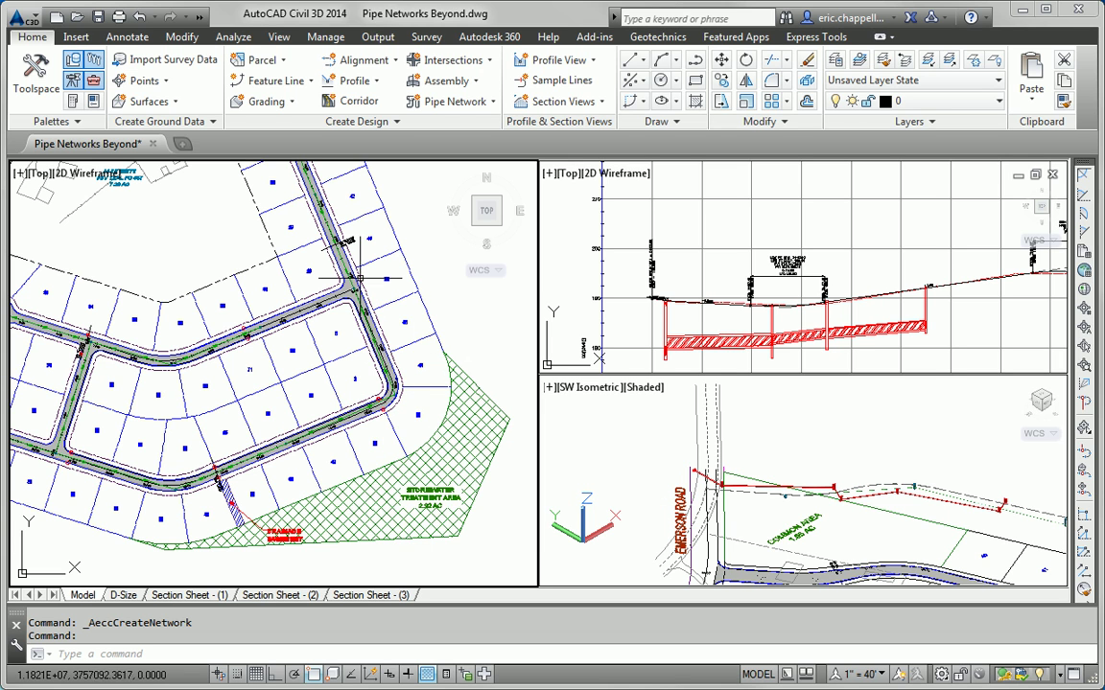
# Create a pipe network named Storm2 with the Storm Sewer parts list, surface Road FG and alignment Madison Lane.
pyautogui.click(457, 102)
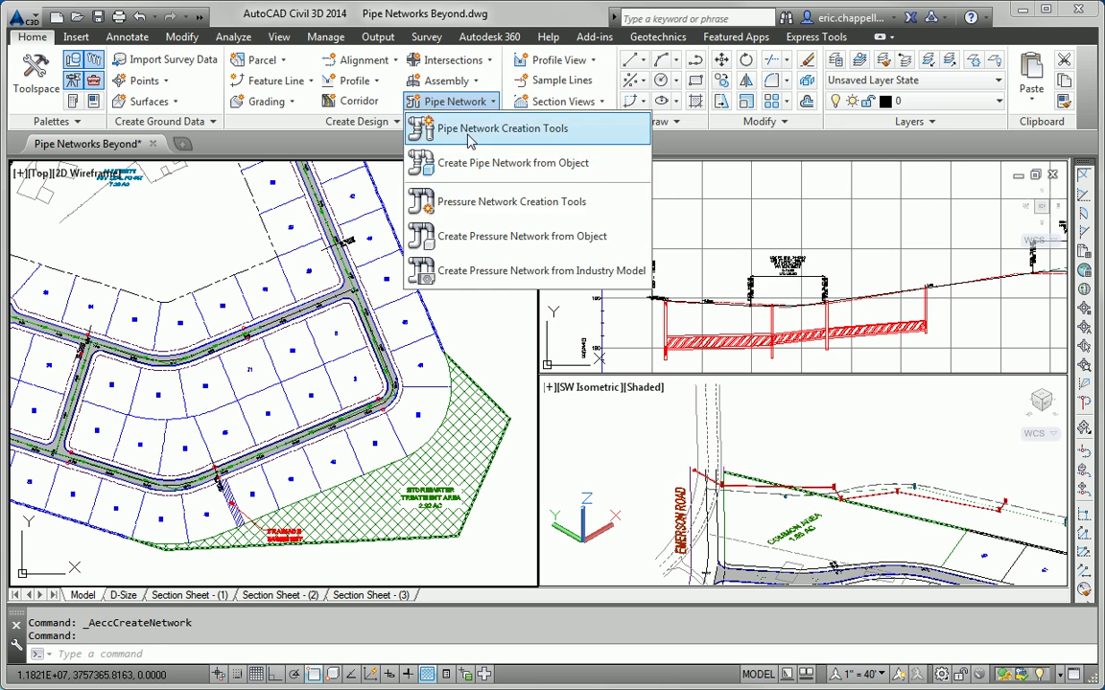
pyautogui.click(424, 128)
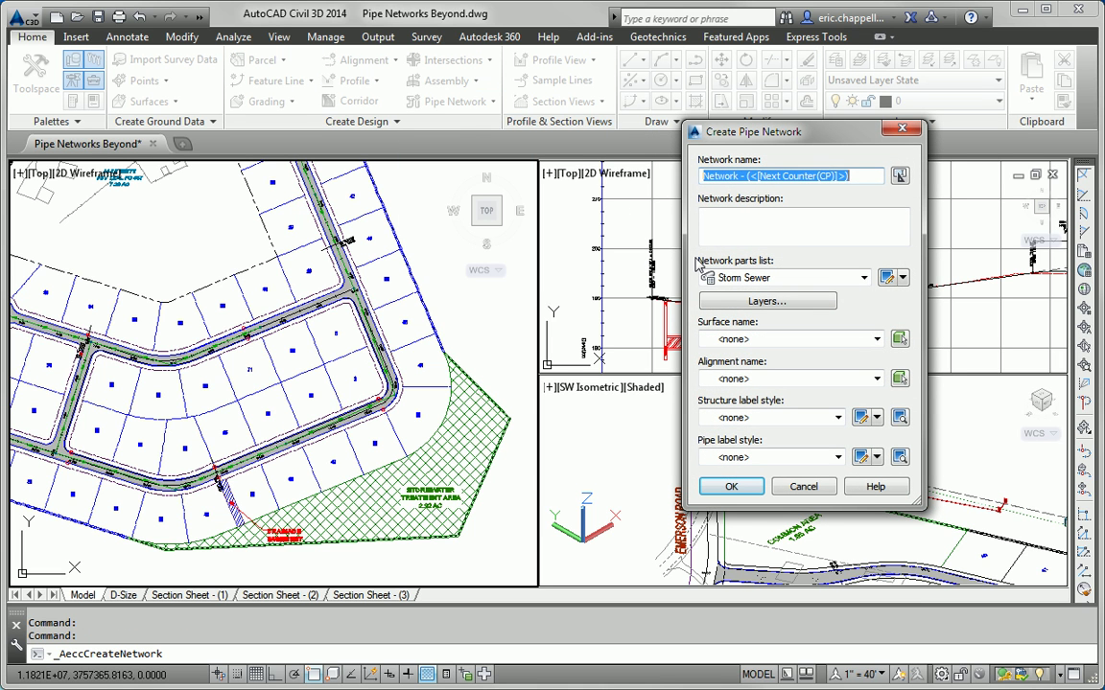
pyautogui.write('Storm2')
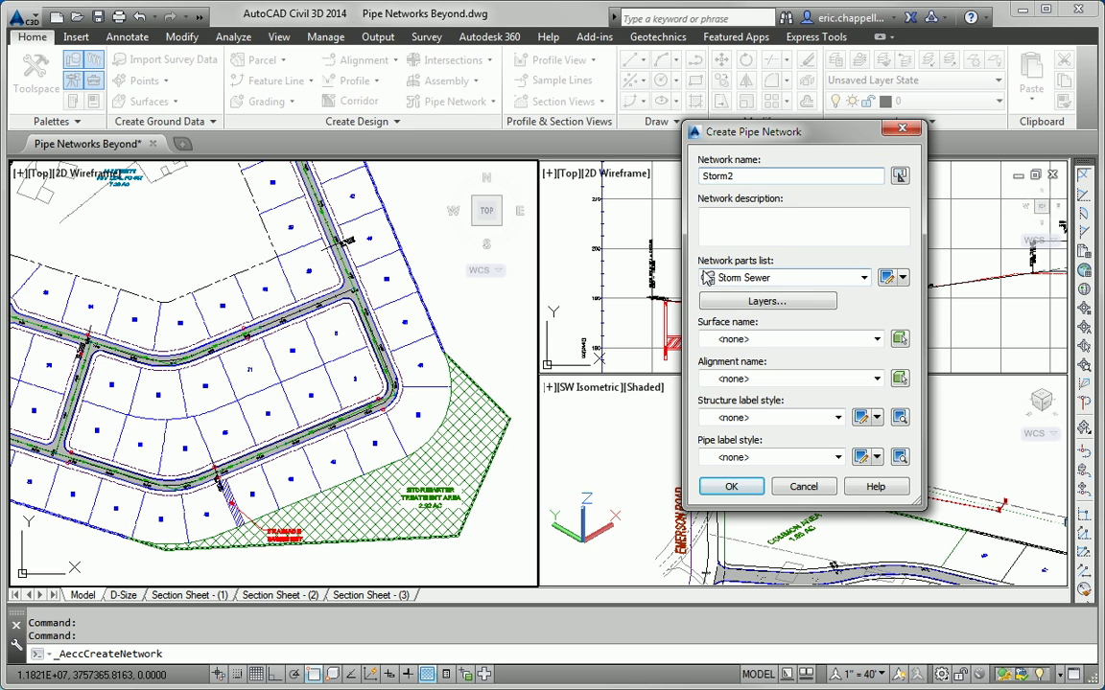
pyautogui.click(753, 340)
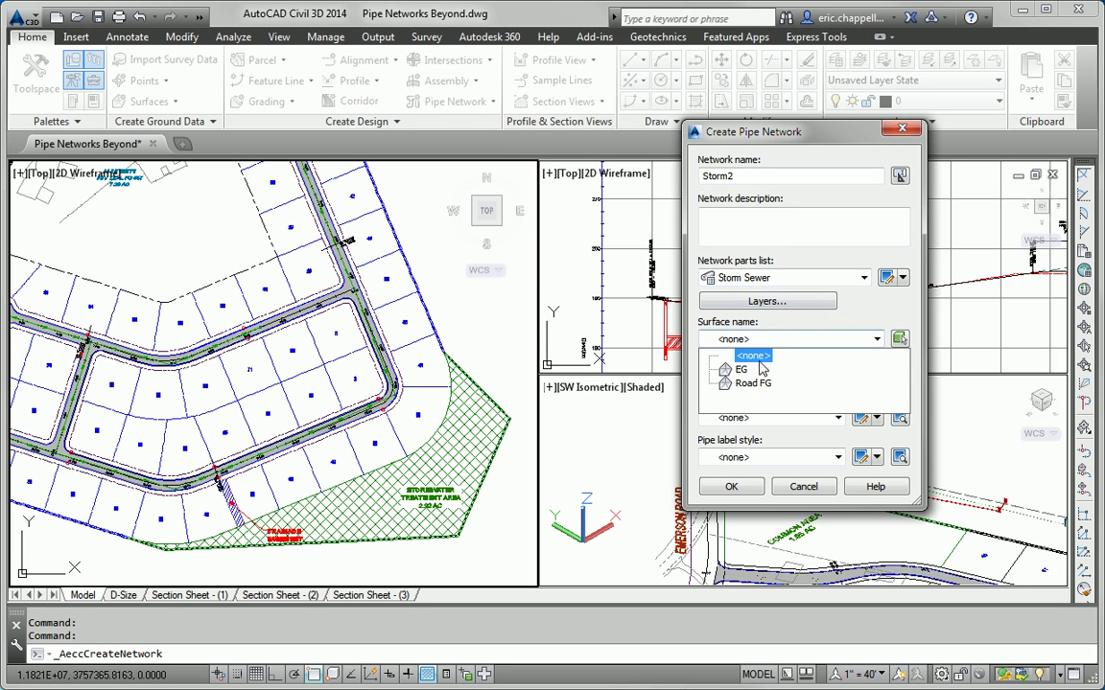
pyautogui.click(752, 384)
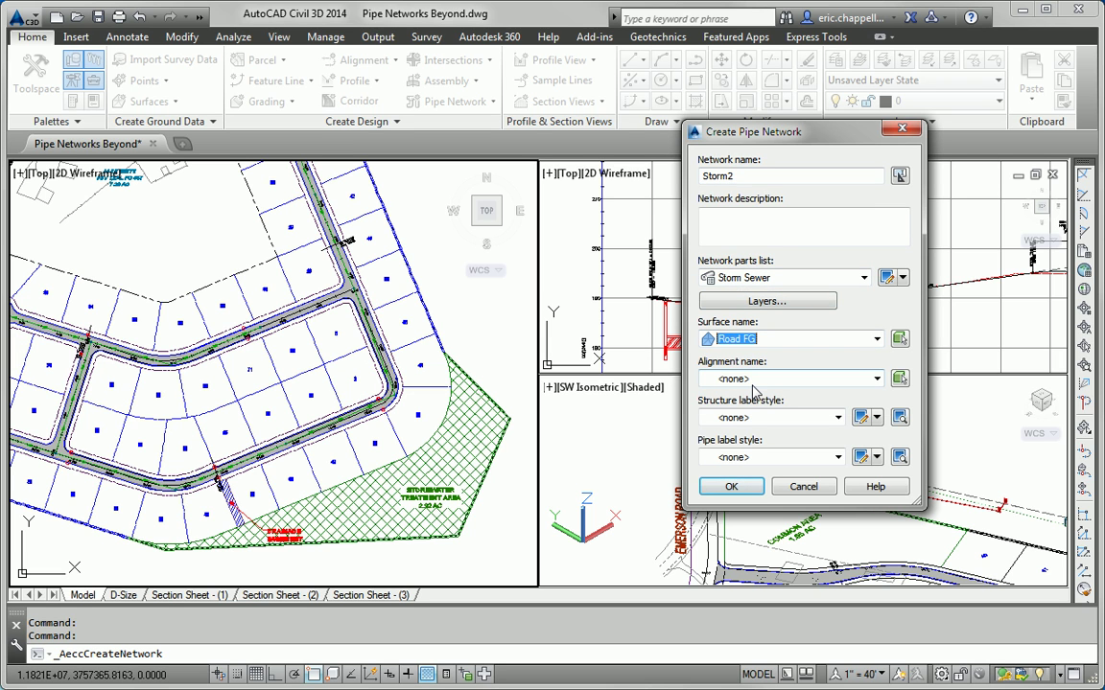
pyautogui.click(752, 380)
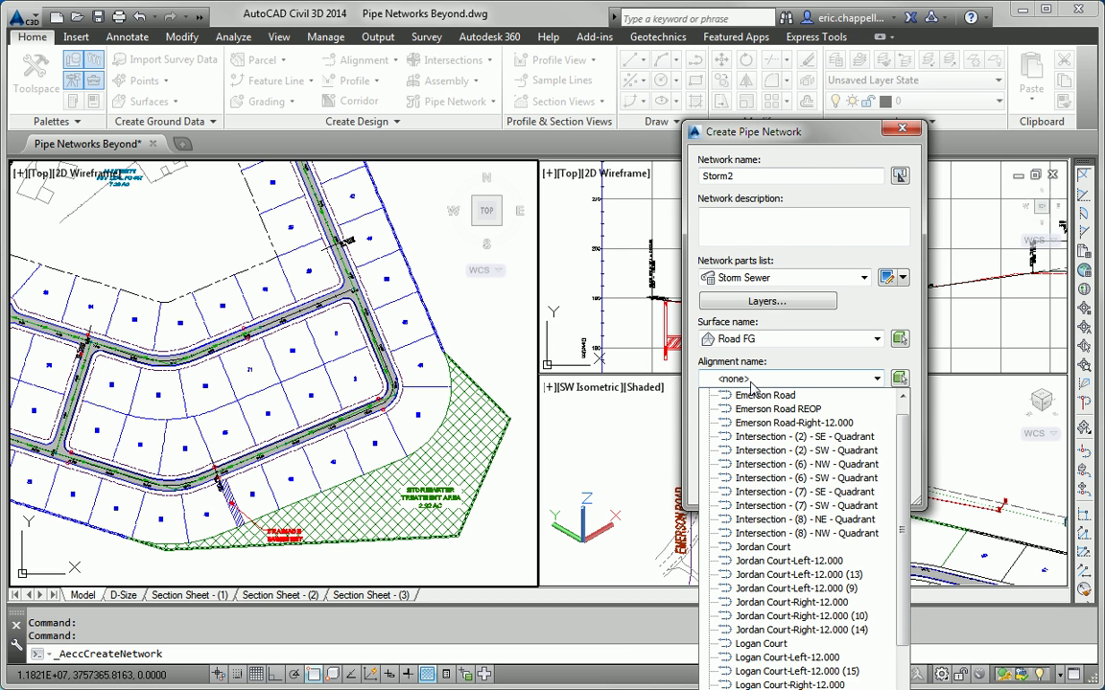
pyautogui.scroll(-2, 810, 484)
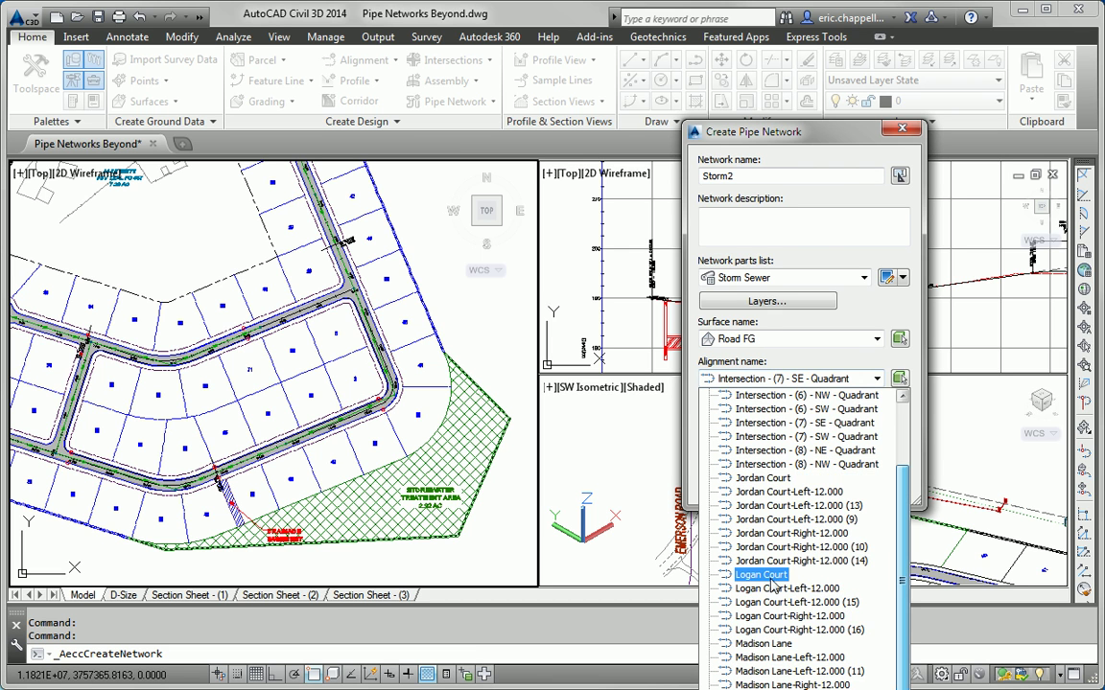
pyautogui.click(772, 641)
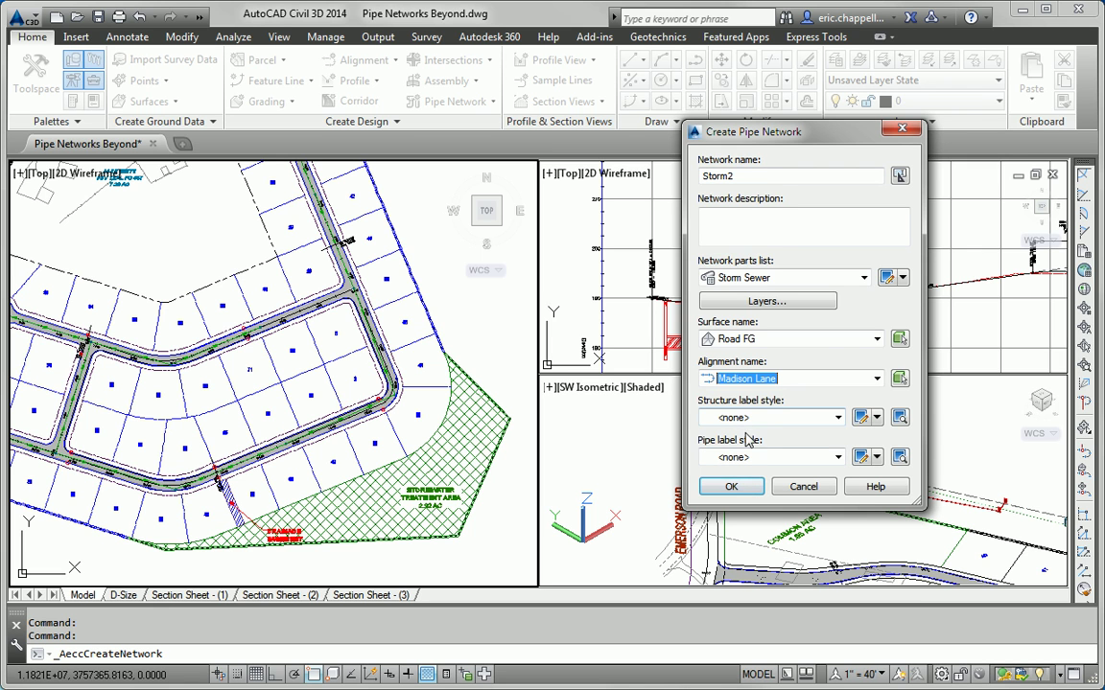
pyautogui.click(746, 487)
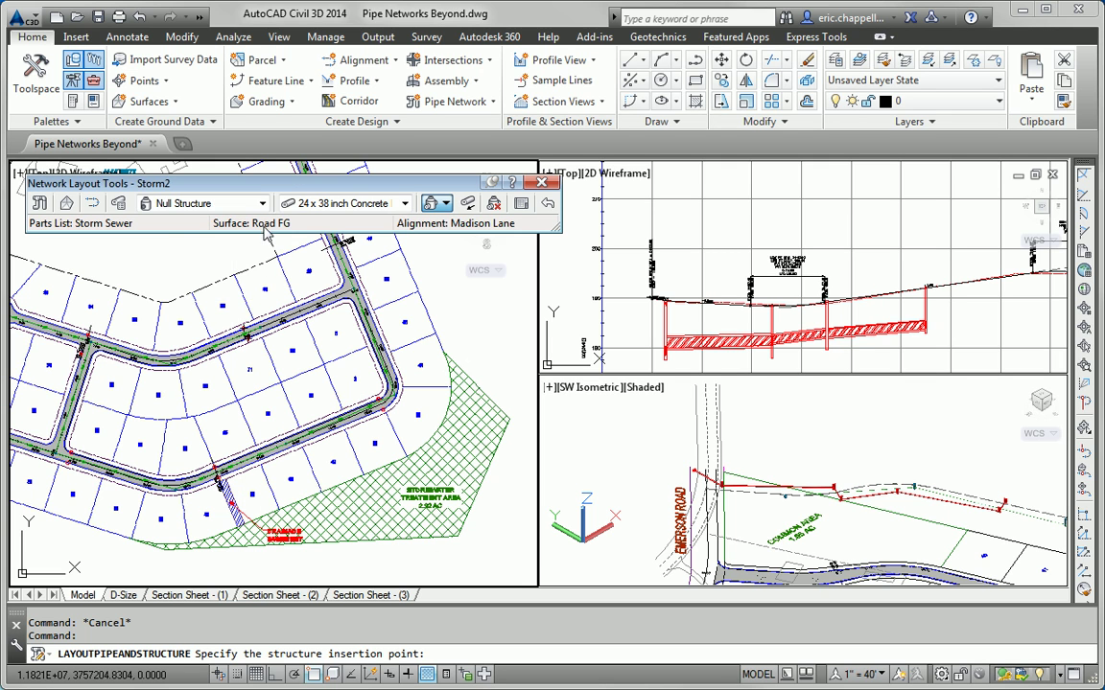
# Set the Storm2 layout parts to the Curb Inlet structure and 15 inch Concrete Pipe.
pyautogui.click(239, 204)
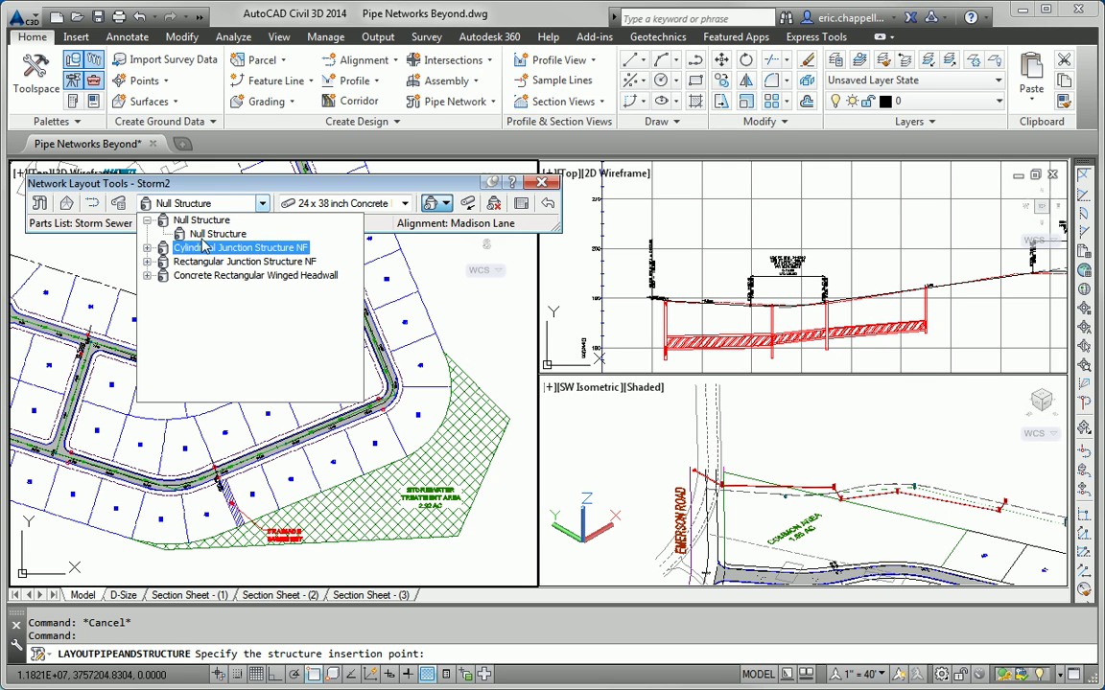
pyautogui.click(147, 260)
pyautogui.click(202, 275)
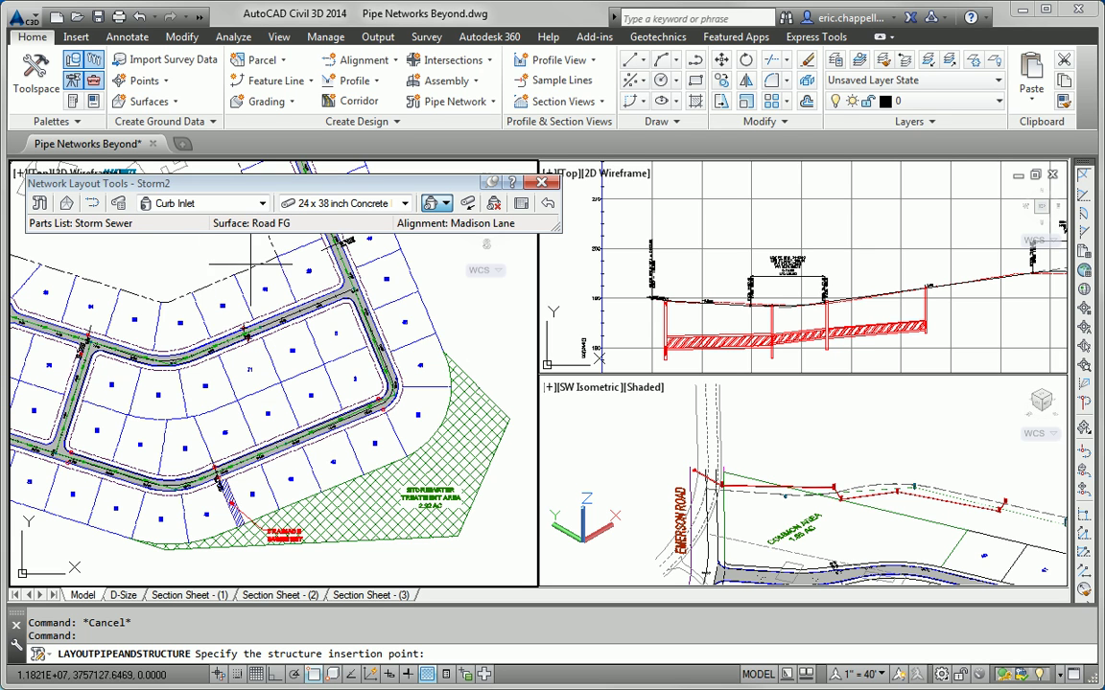
pyautogui.click(404, 203)
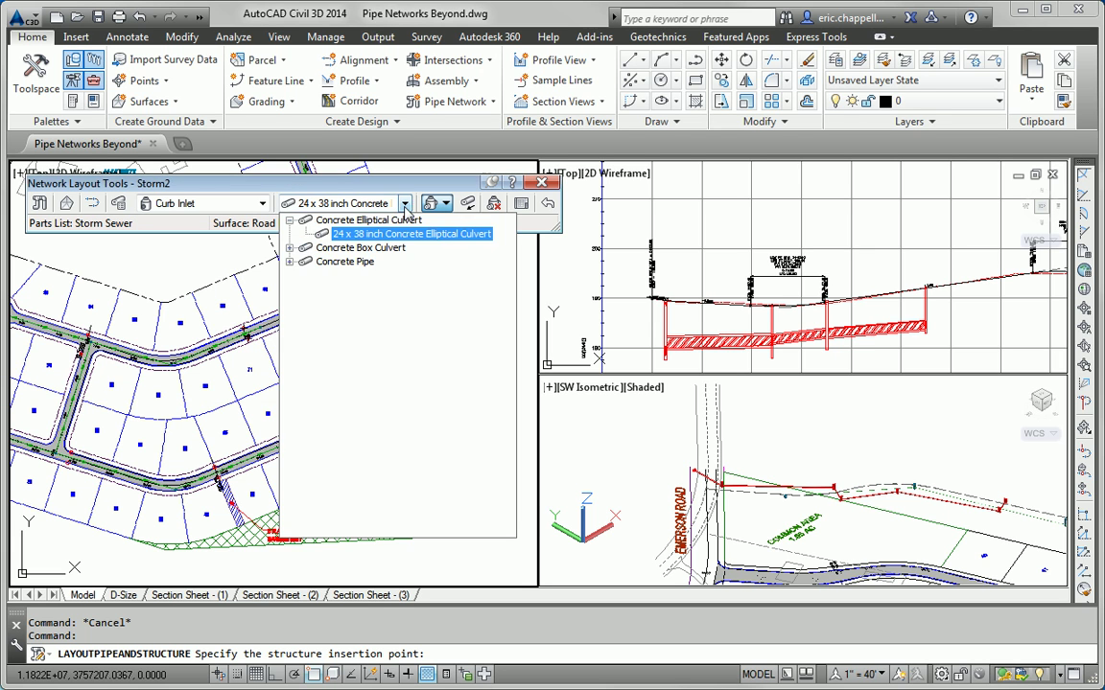
pyautogui.click(289, 261)
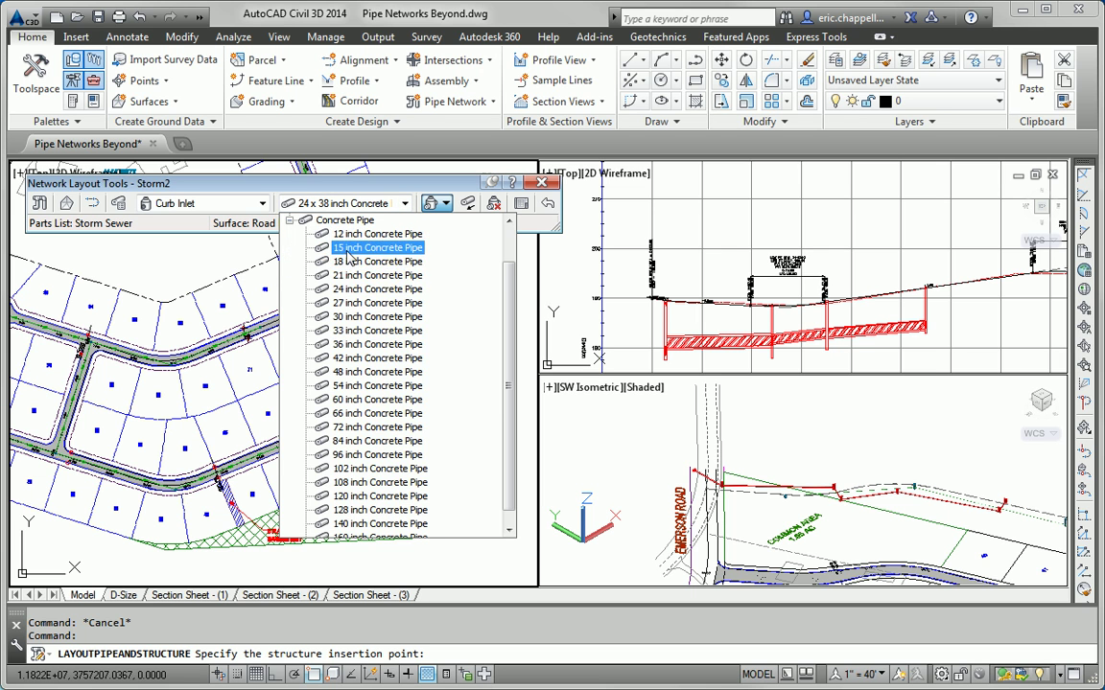
pyautogui.click(377, 247)
# Using structures-only layout, place curb inlets at the two red circles on either side of the road near station 3+00.
pyautogui.click(446, 204)
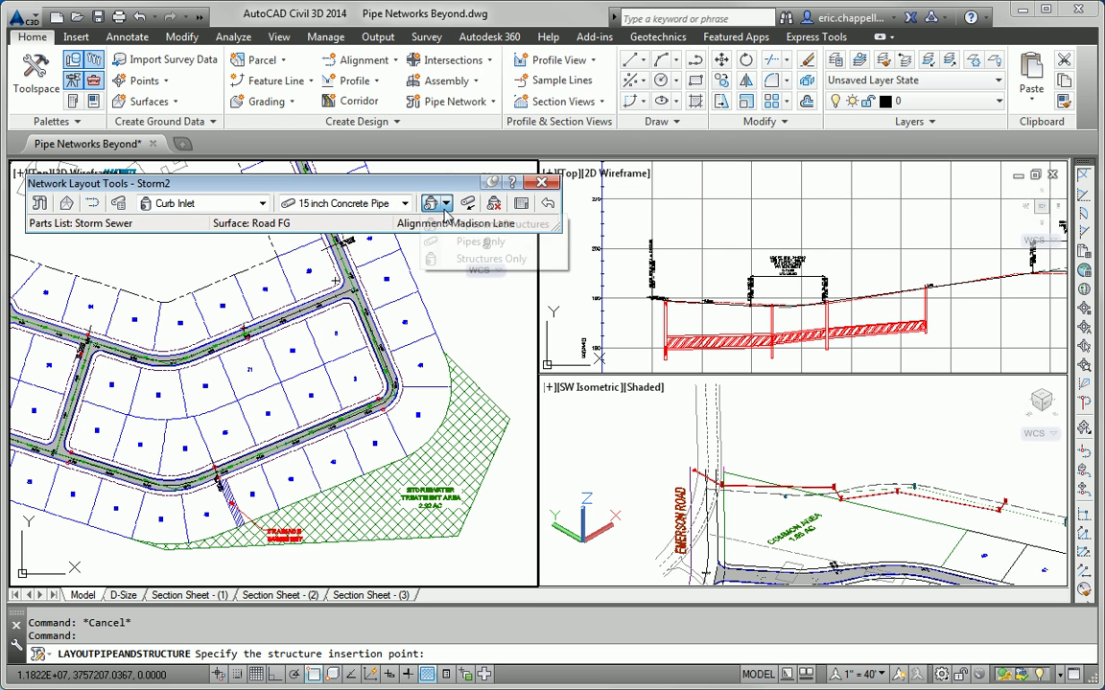
pyautogui.click(480, 259)
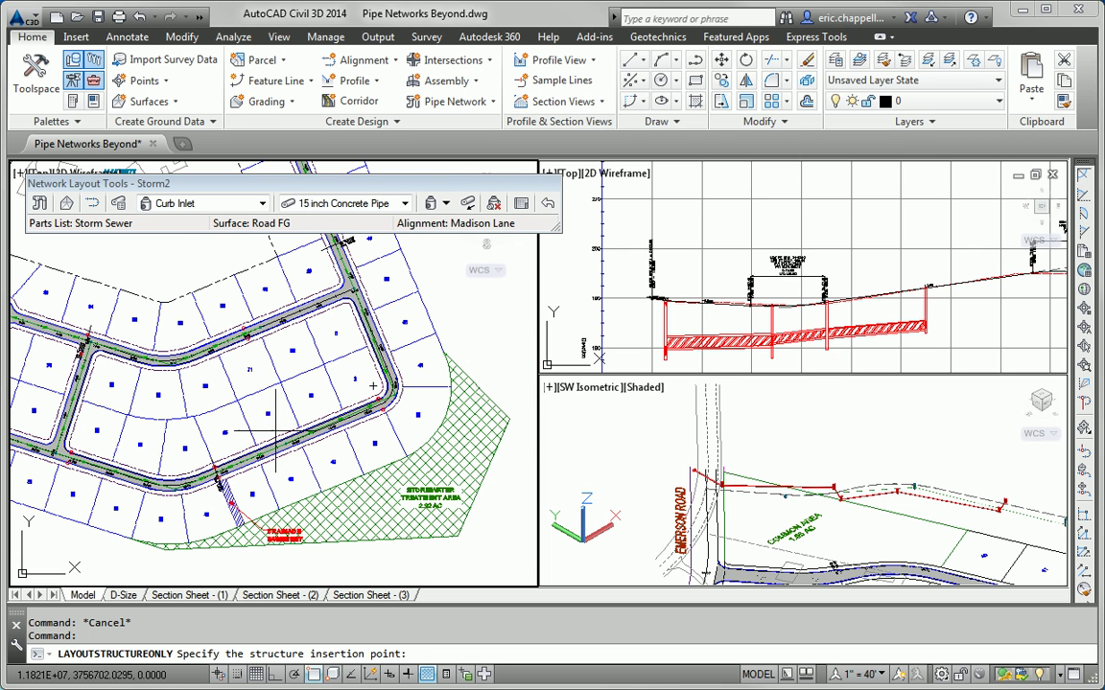
pyautogui.scroll(4, 307, 419)
pyautogui.scroll(5, 278, 368)
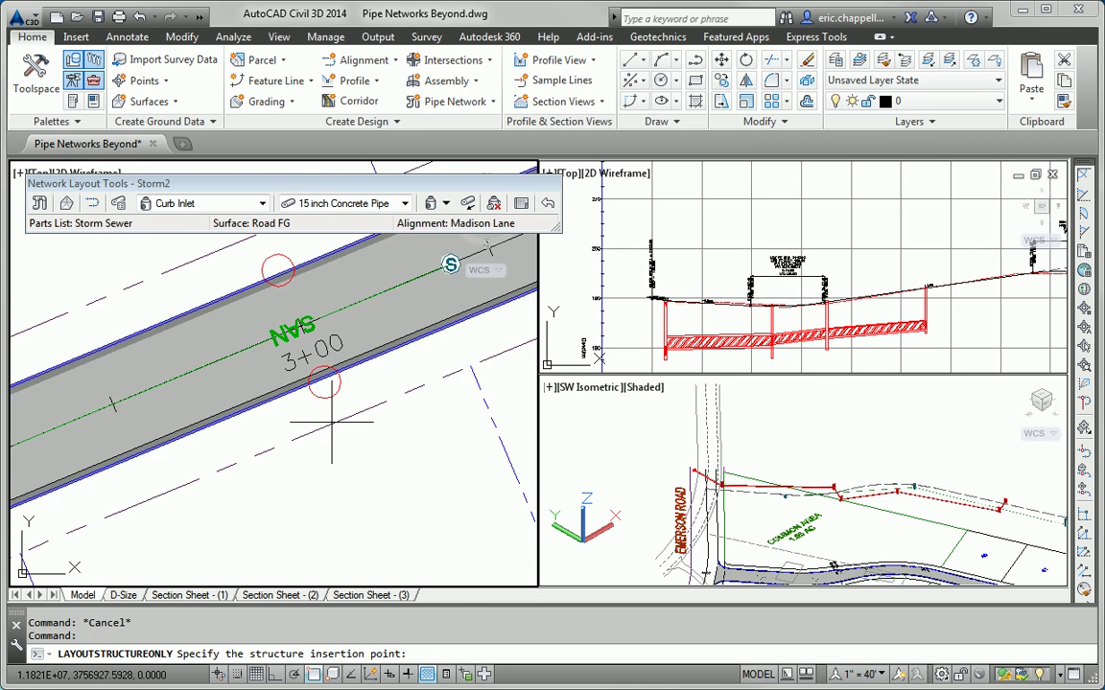
pyautogui.click(324, 382)
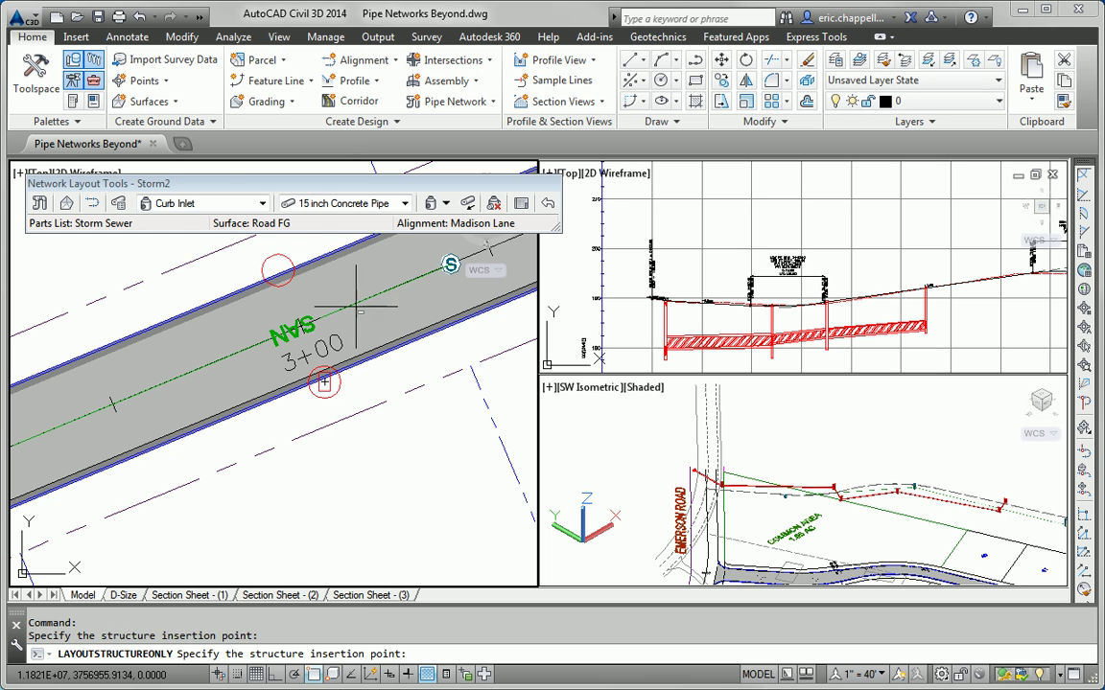
pyautogui.click(292, 281)
# Place curb inlets at the red circles by the intersection near station 7+00 and on both sides of the road near 21+00.
pyautogui.scroll(-3, 307, 296)
pyautogui.scroll(5, 230, 391)
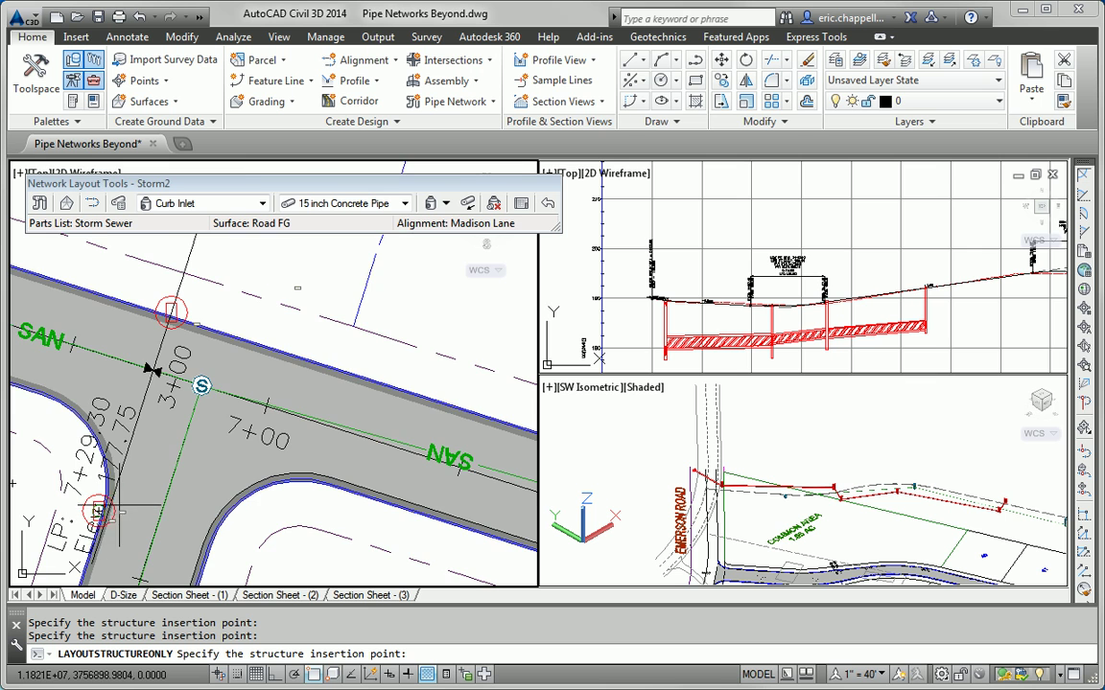
pyautogui.scroll(-5, 192, 450)
pyautogui.scroll(4, 222, 422)
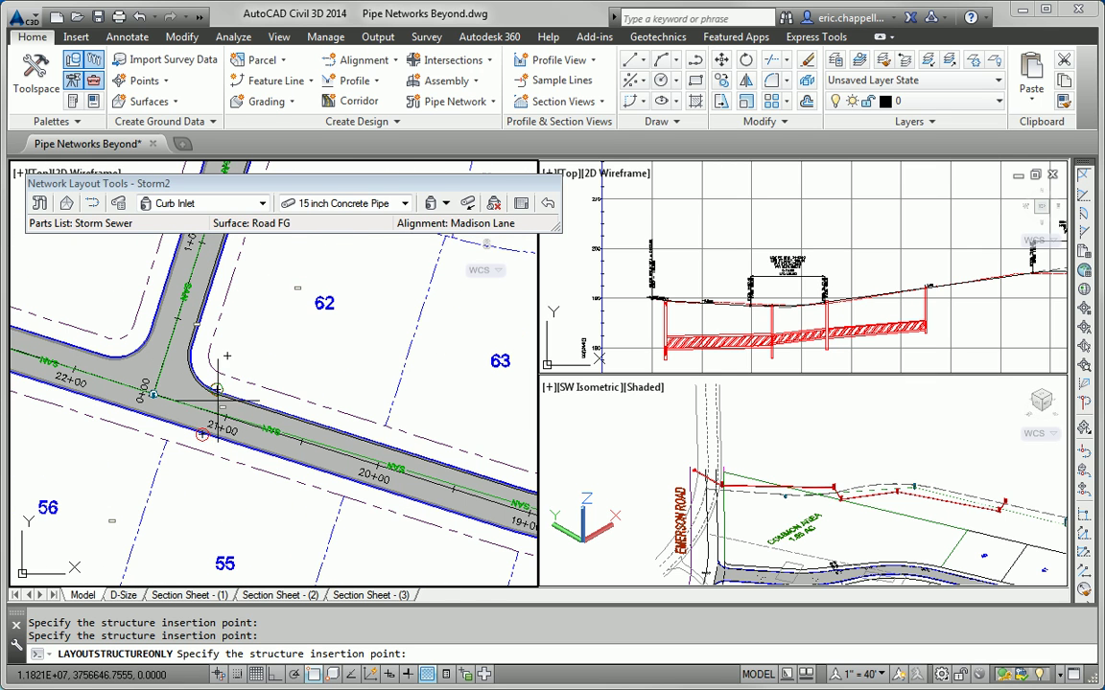
pyautogui.click(217, 442)
# Place curb inlets at the red circles by the low point near 17+00 and near station 13+00, and end structure placement.
pyautogui.moveTo(350, 530); pyautogui.dragTo(168, 475, button='middle')
pyautogui.scroll(-2, 168, 474)
pyautogui.scroll(3, 444, 485)
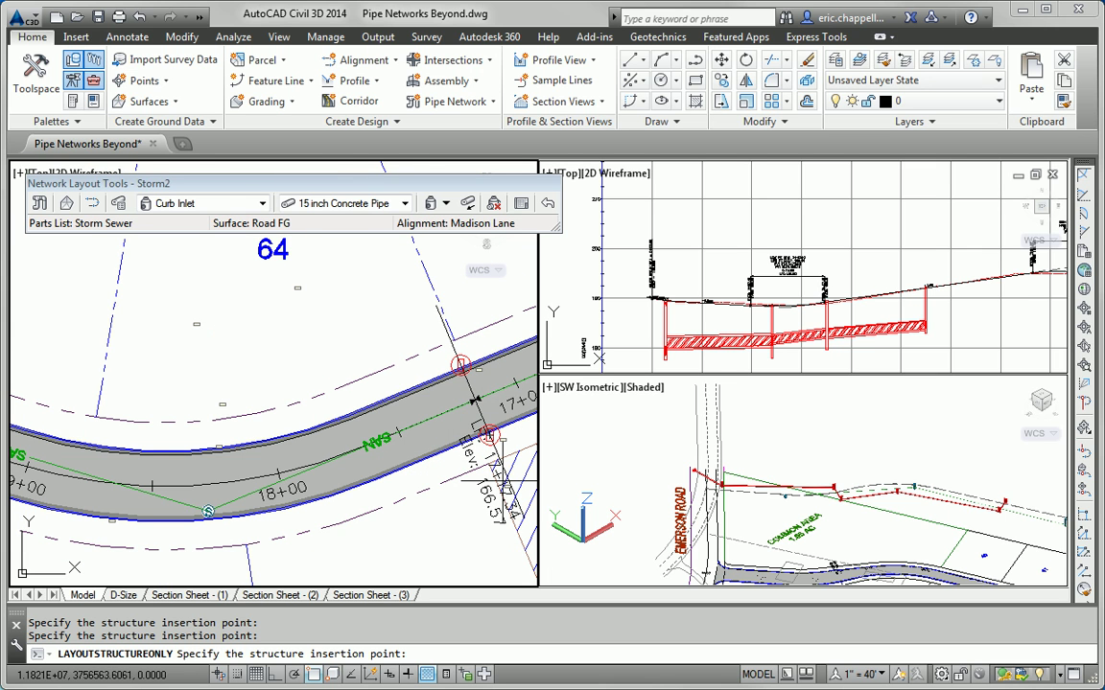
pyautogui.scroll(-3, 467, 476)
pyautogui.moveTo(464, 455); pyautogui.dragTo(84, 560, button='middle')
pyautogui.scroll(2, 332, 481)
pyautogui.scroll(2, 335, 484)
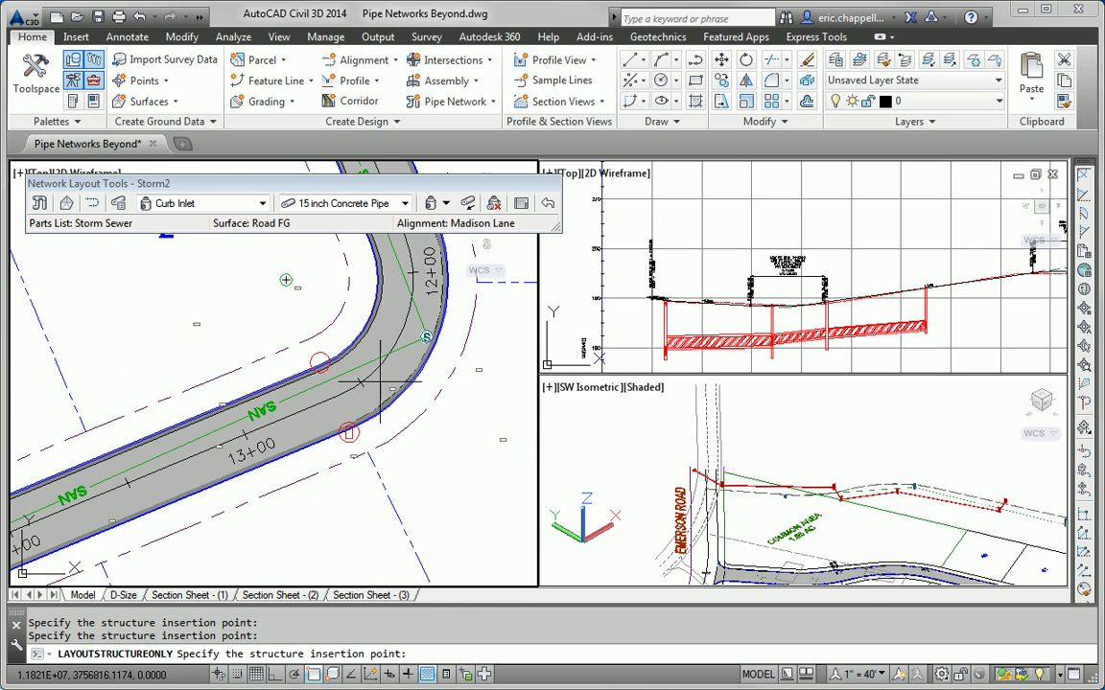
pyautogui.press('Escape')
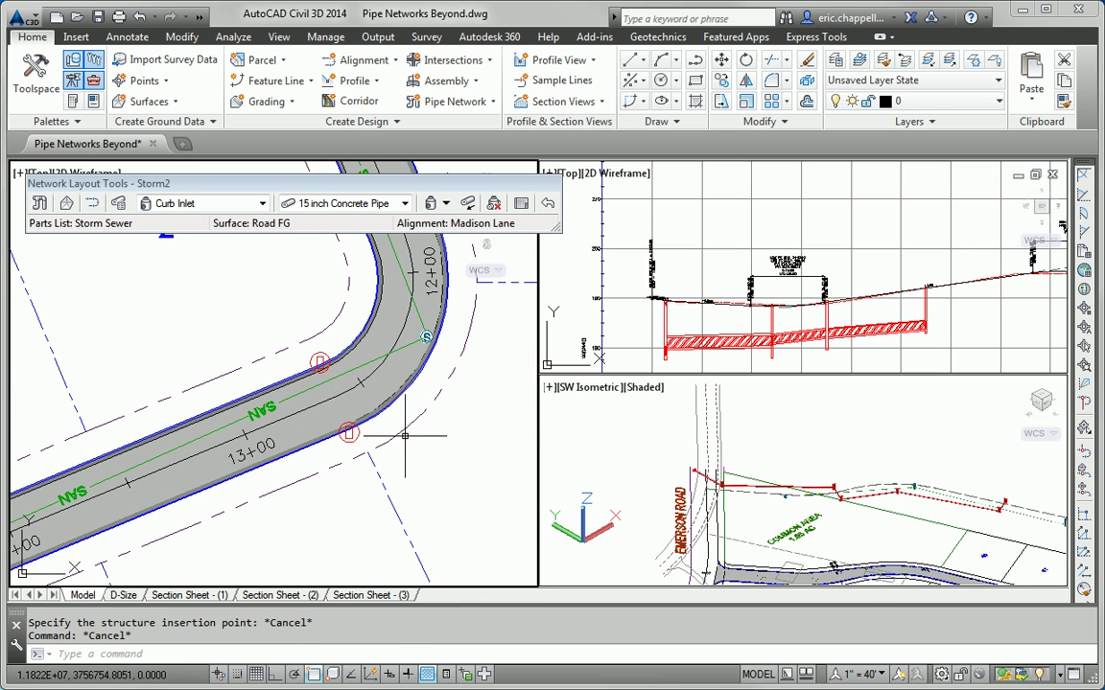
# Rotate the two curb inlets near station 3+00 beside lot 31 so they point at each other across the road.
pyautogui.scroll(-2, 403, 464)
pyautogui.moveTo(307, 364); pyautogui.dragTo(405, 540, button='middle')
pyautogui.moveTo(210, 471); pyautogui.dragTo(366, 498, button='middle')
pyautogui.scroll(2, 283, 460)
pyautogui.scroll(3, 283, 461)
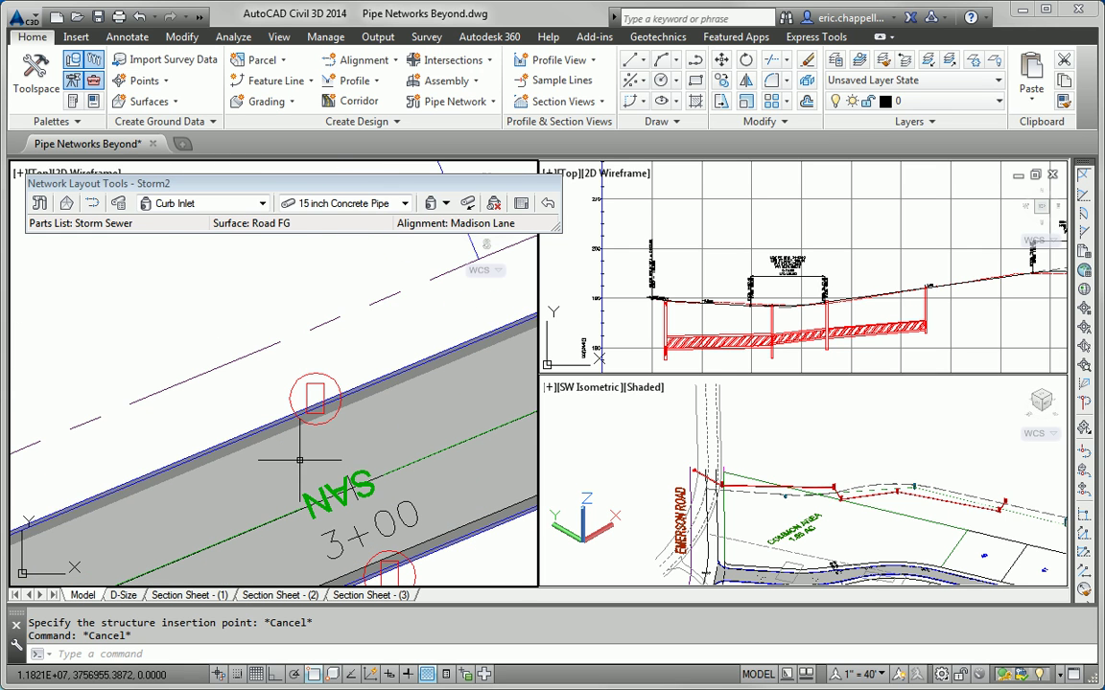
pyautogui.moveTo(299, 462); pyautogui.dragTo(219, 357, button='middle')
pyautogui.click(324, 492)
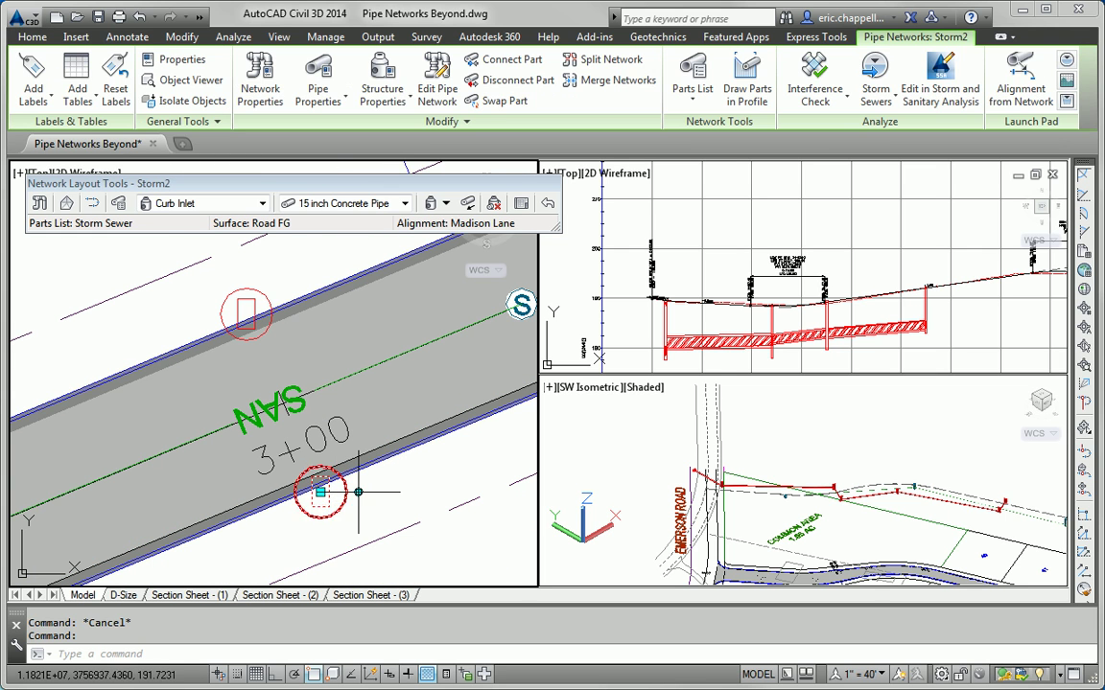
pyautogui.click(254, 305)
pyautogui.click(247, 313)
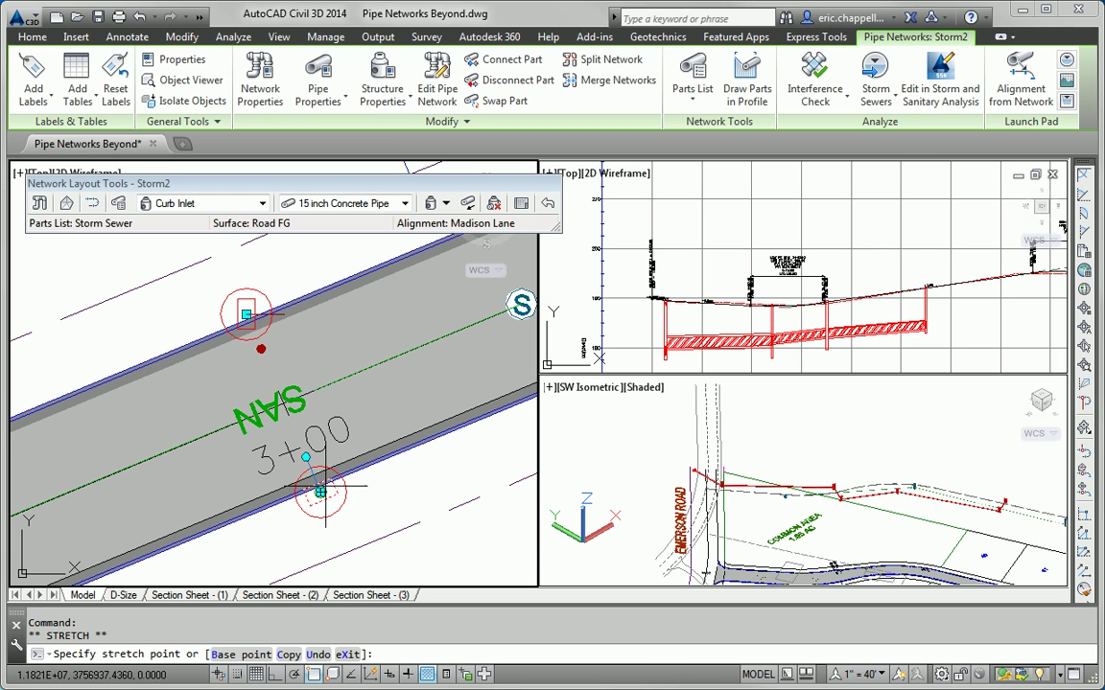
pyautogui.press('Escape')
pyautogui.press('Escape')
# Rotate the curb inlet on the north side of the intersection near station 7+00 so it points along the low-point line into the road.
pyautogui.scroll(-3, 327, 469)
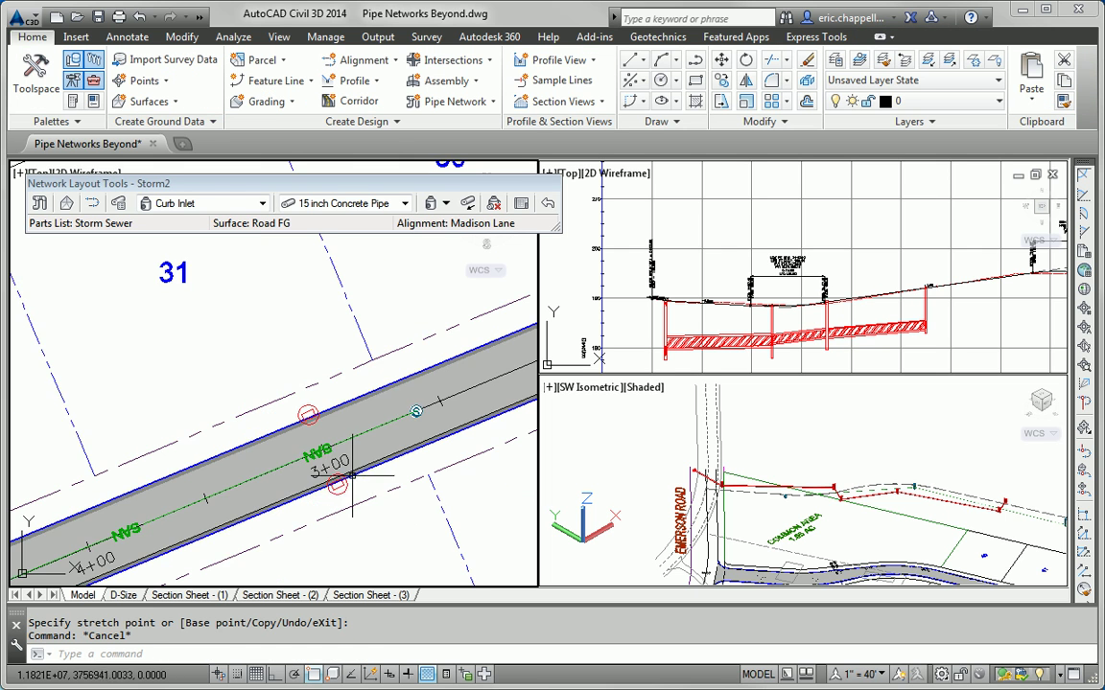
pyautogui.moveTo(327, 470); pyautogui.dragTo(468, 363, button='middle')
pyautogui.moveTo(102, 469); pyautogui.dragTo(451, 425, button='middle')
pyautogui.moveTo(256, 424); pyautogui.dragTo(534, 471, button='middle')
pyautogui.moveTo(221, 408); pyautogui.dragTo(293, 430, button='middle')
pyautogui.scroll(3, 240, 330)
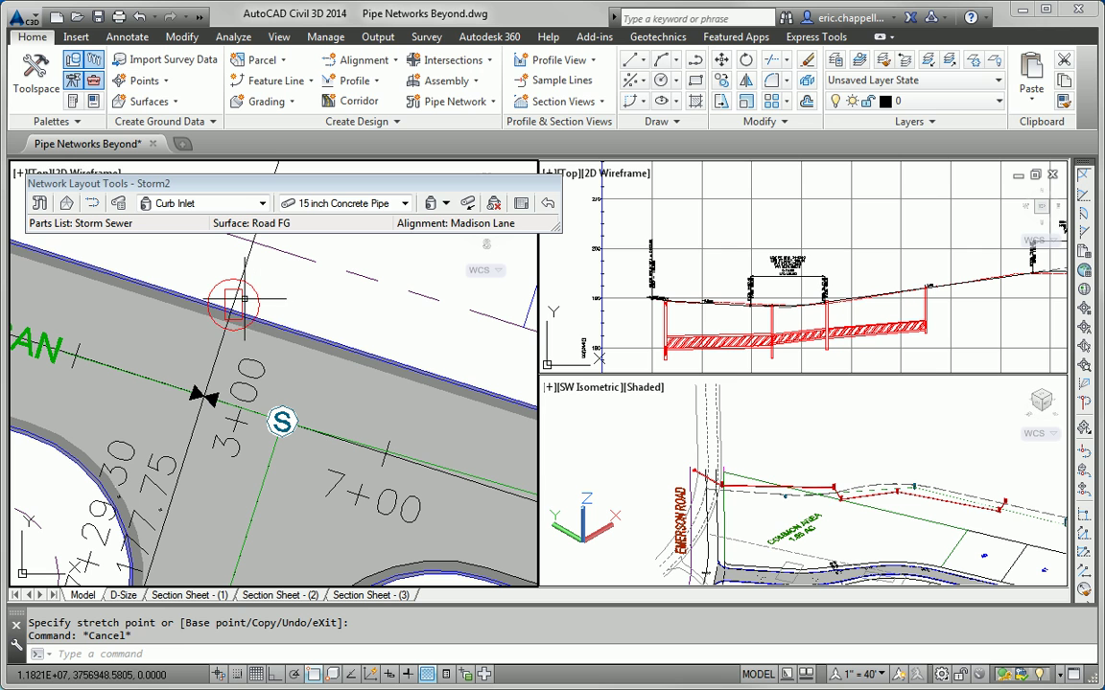
pyautogui.click(234, 303)
pyautogui.click(240, 305)
pyautogui.click(233, 305)
pyautogui.scroll(2, 203, 396)
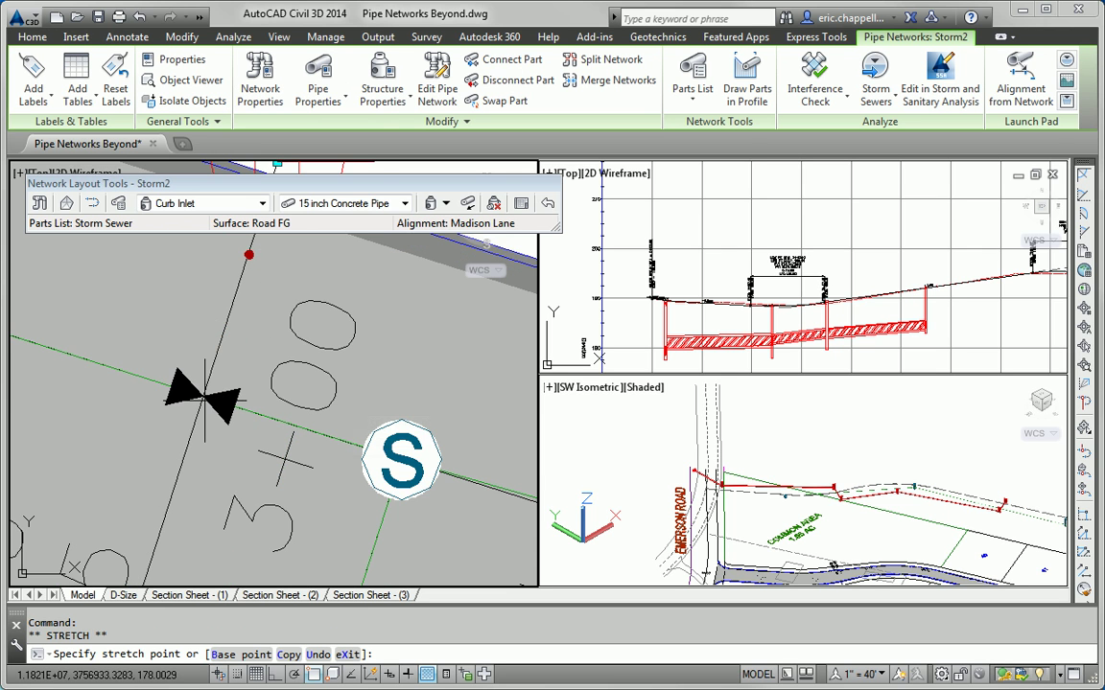
pyautogui.keyDown('shift'); pyautogui.rightClick(205, 398); pyautogui.keyUp('shift')
pyautogui.click(240, 100)
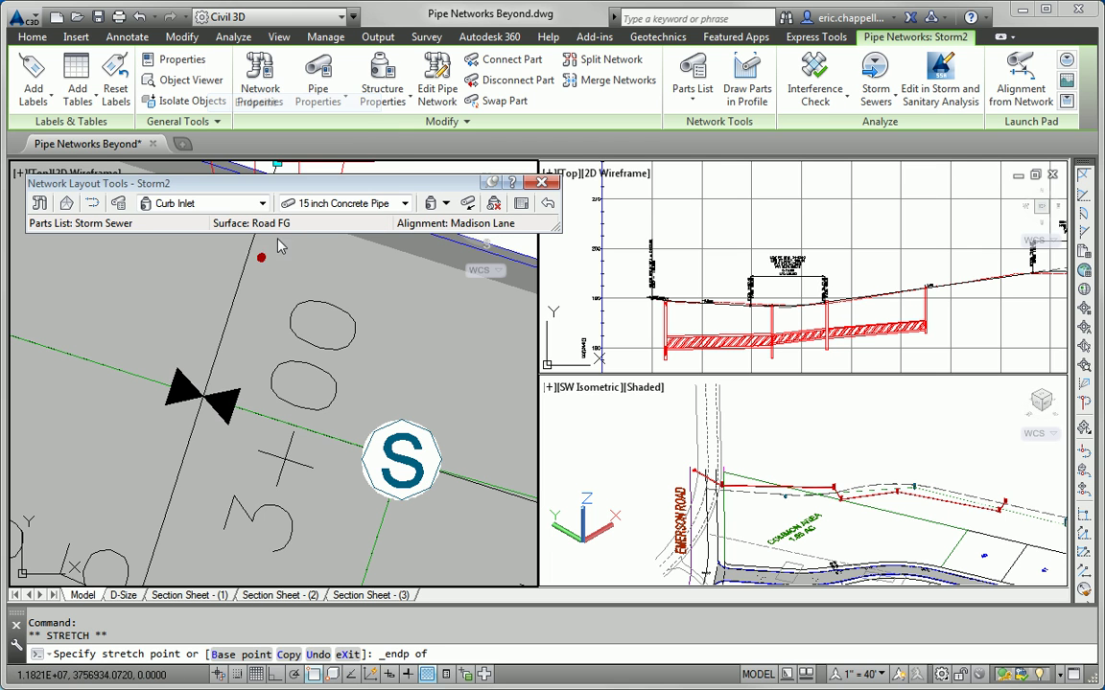
pyautogui.scroll(-3, 203, 395)
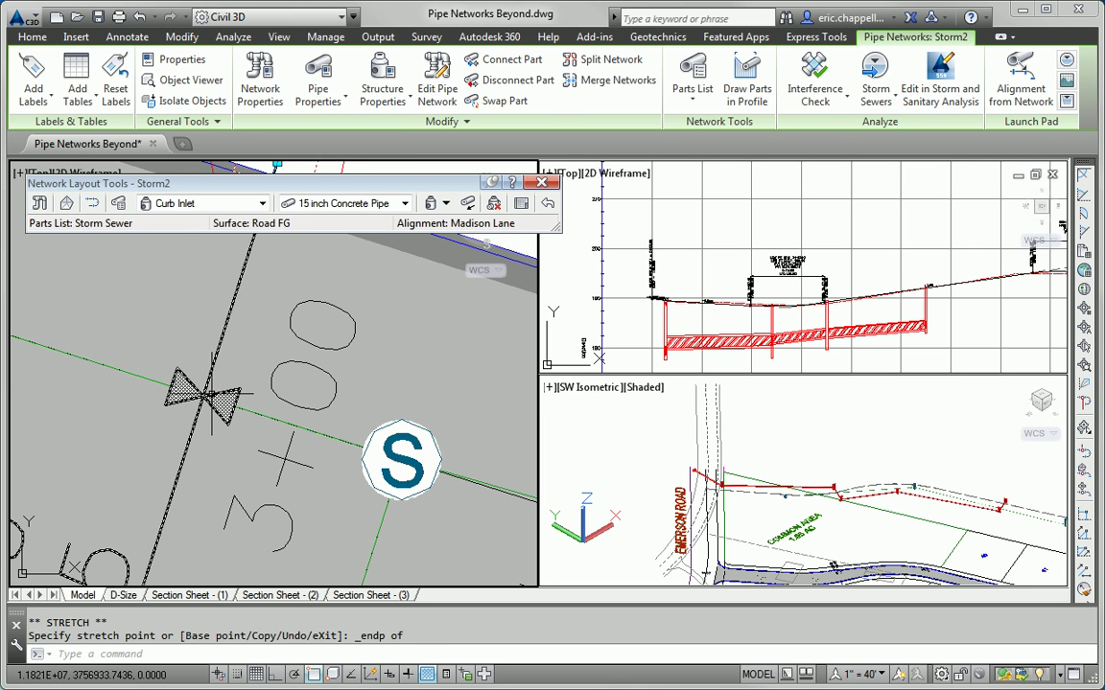
pyautogui.press('Escape')
# Rotate the curb inlet on the west side of the side road near station 7+00 so it points squarely across that road.
pyautogui.scroll(-3, 348, 325)
pyautogui.scroll(4, 279, 447)
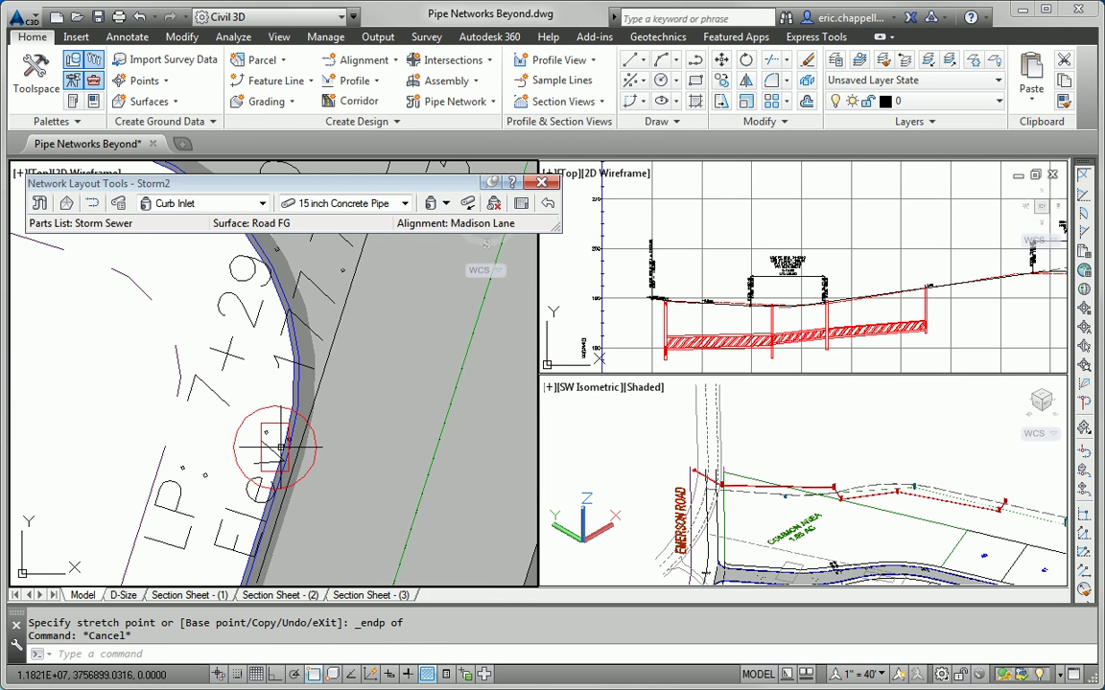
pyautogui.click(286, 444)
pyautogui.click(312, 447)
pyautogui.scroll(-1, 312, 447)
pyautogui.scroll(-1, 312, 448)
pyautogui.scroll(2, 413, 492)
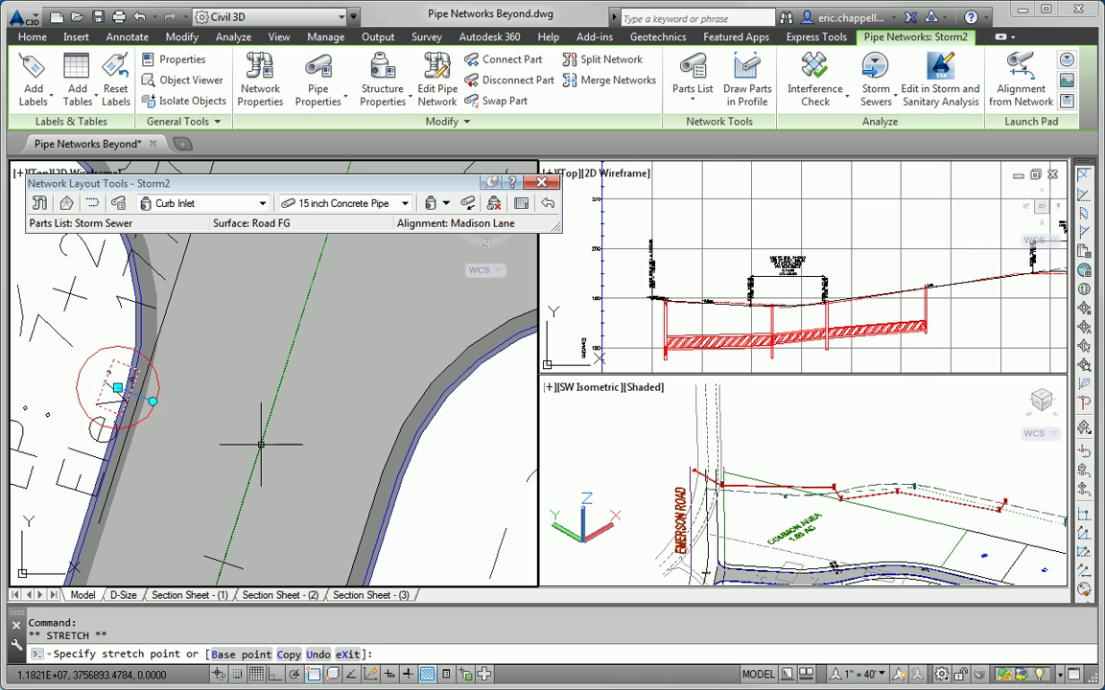
pyautogui.press('Escape')
pyautogui.press('Escape')
# Rotate the curb inlet on the north side of the road near station 21+00 so it points toward the inlet across the road.
pyautogui.scroll(-2, 265, 445)
pyautogui.moveTo(272, 474); pyautogui.dragTo(325, 411, button='middle')
pyautogui.scroll(-4, 325, 410)
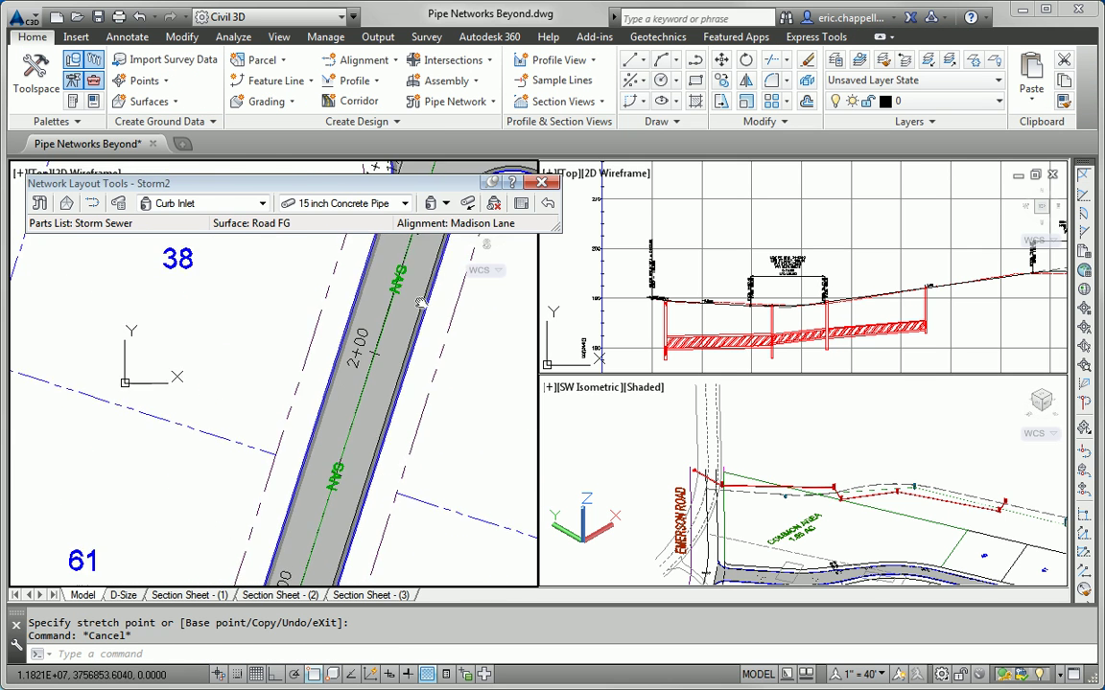
pyautogui.scroll(1, 432, 360)
pyautogui.scroll(5, 383, 453)
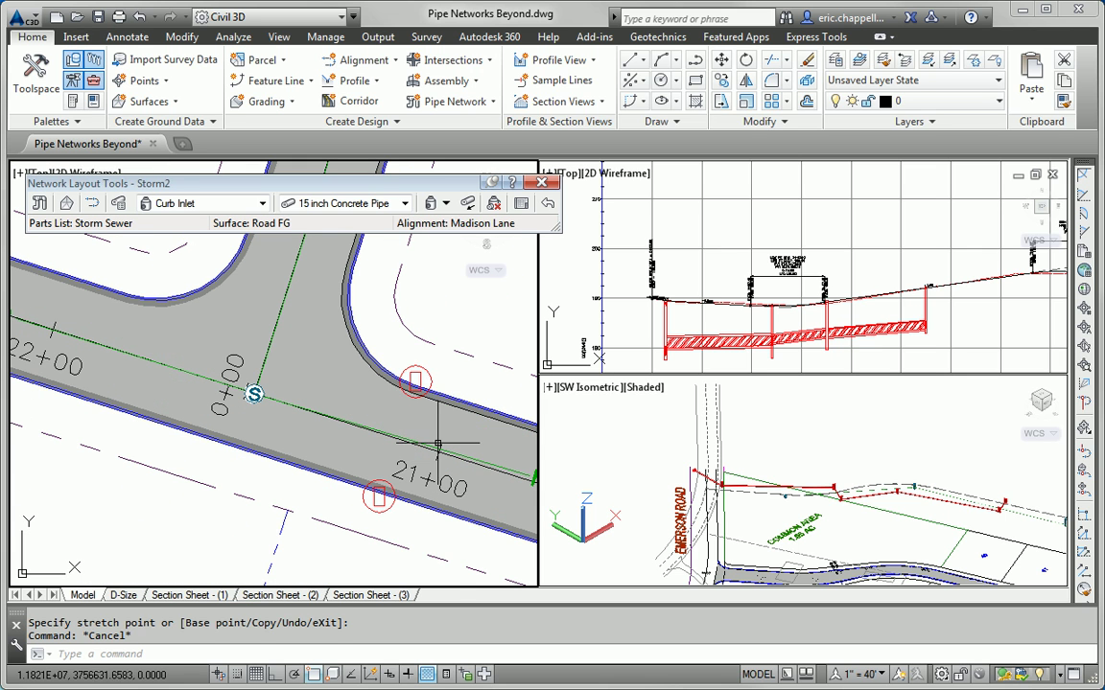
pyautogui.click(416, 384)
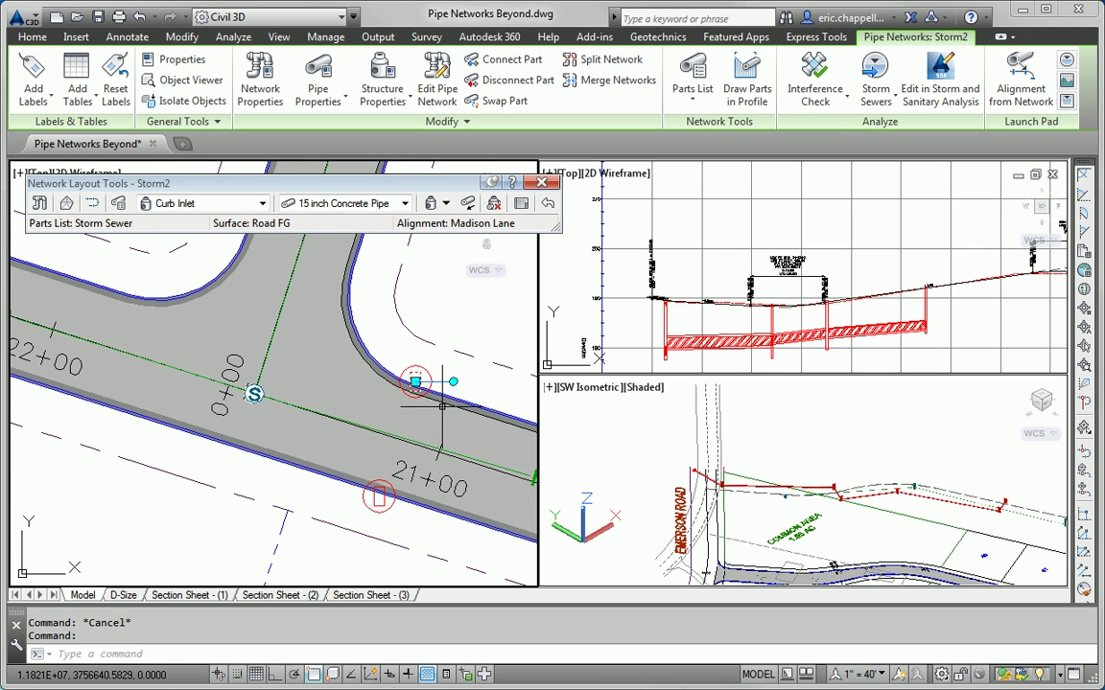
pyautogui.click(415, 382)
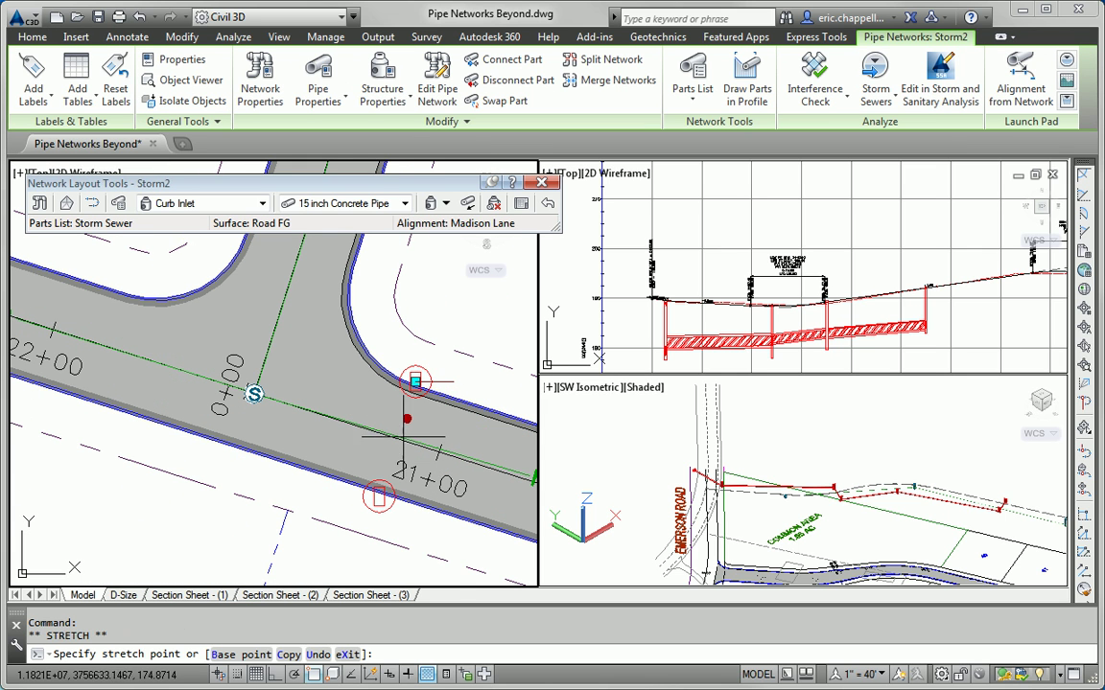
pyautogui.click(380, 497)
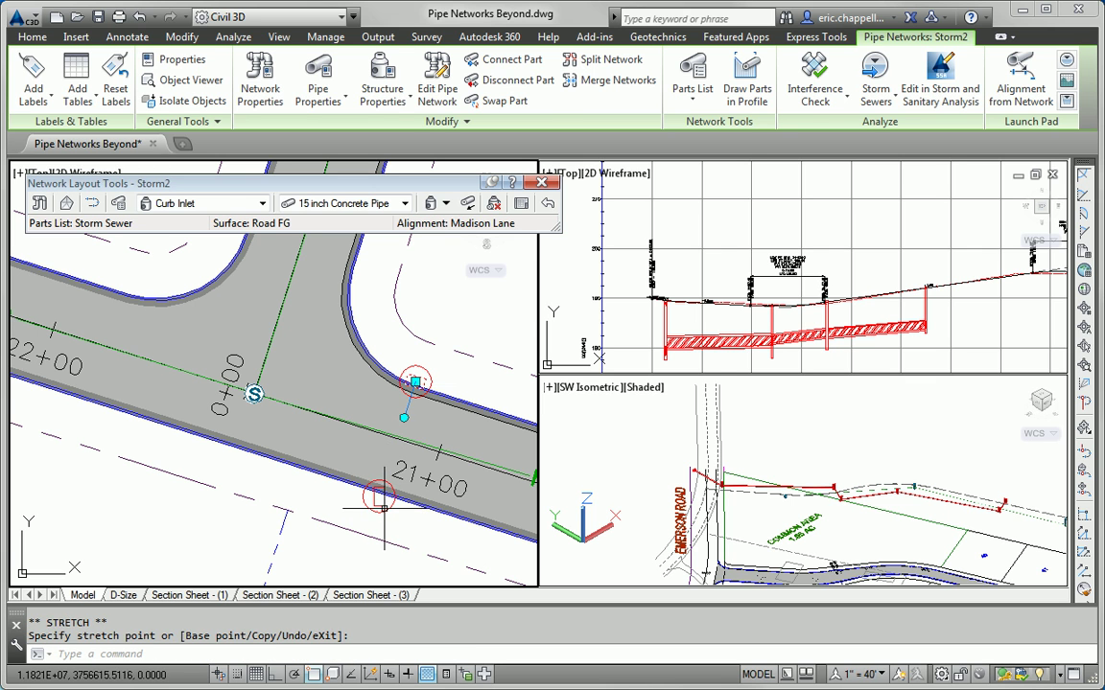
pyautogui.click(381, 505)
pyautogui.press('Escape')
# Rotate the curb inlet on the south side of the road near station 21+00 so it points at the opposite inlet.
pyautogui.click(379, 495)
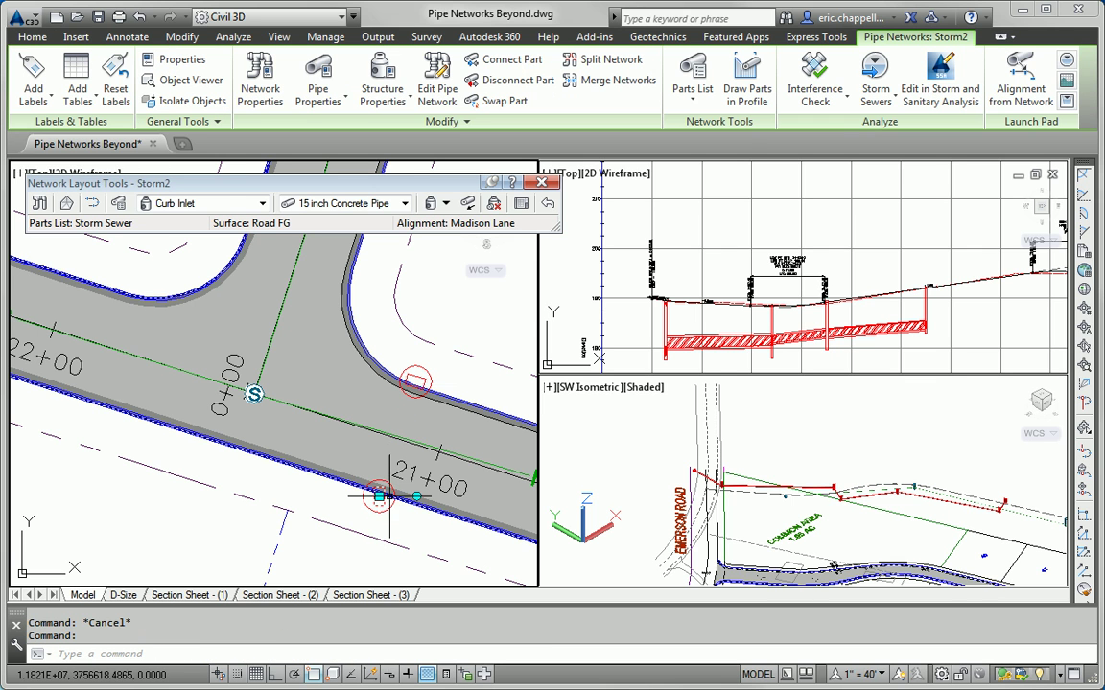
pyautogui.click(415, 383)
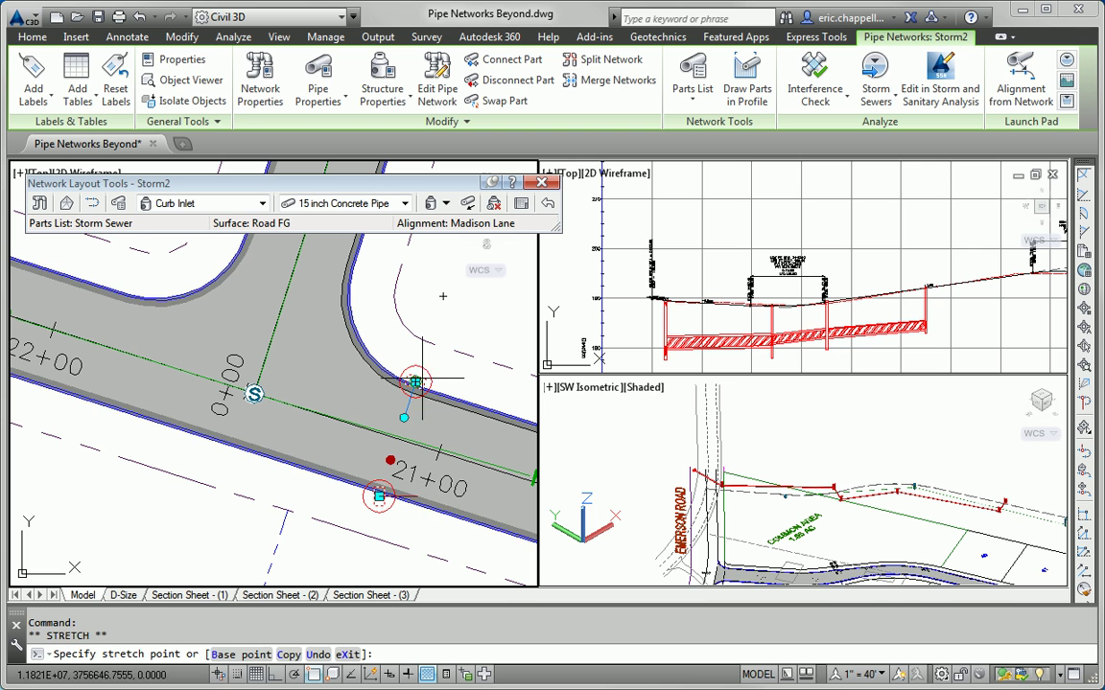
pyautogui.press('Escape')
pyautogui.press('Escape')
# Rotate the two curb inlets at the low point near station 17+00 so they point at each other across the road.
pyautogui.scroll(-3, 372, 421)
pyautogui.moveTo(382, 422); pyautogui.dragTo(96, 326, button='middle')
pyautogui.moveTo(413, 409); pyautogui.dragTo(59, 408, button='middle')
pyautogui.scroll(2, 319, 422)
pyautogui.click(345, 457)
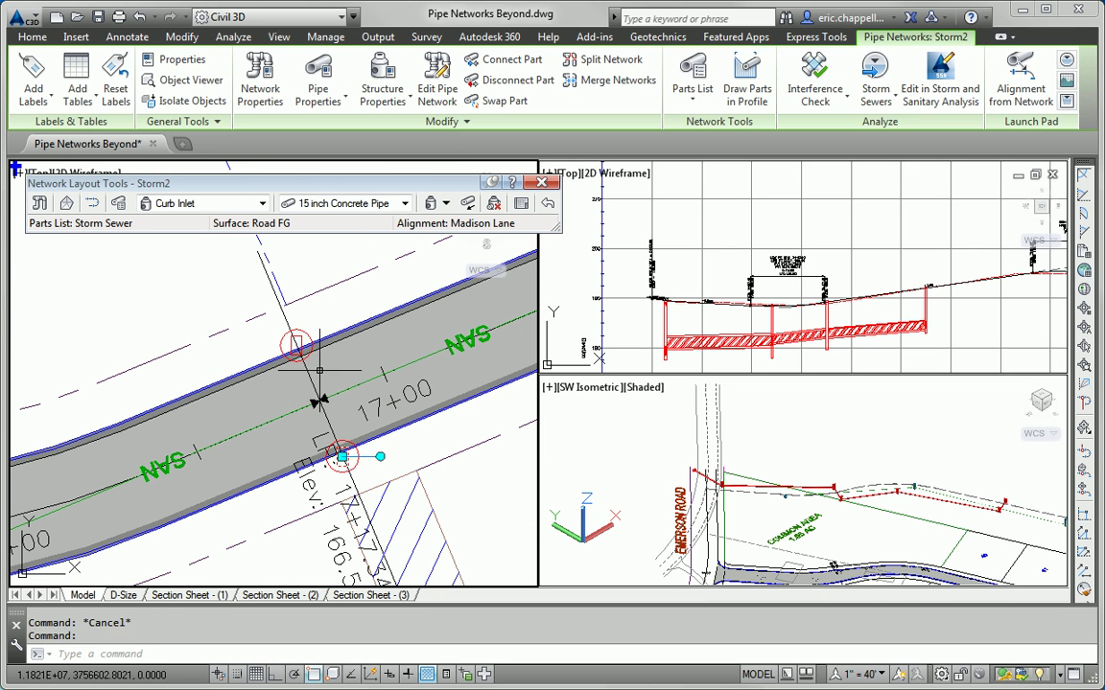
pyautogui.click(296, 345)
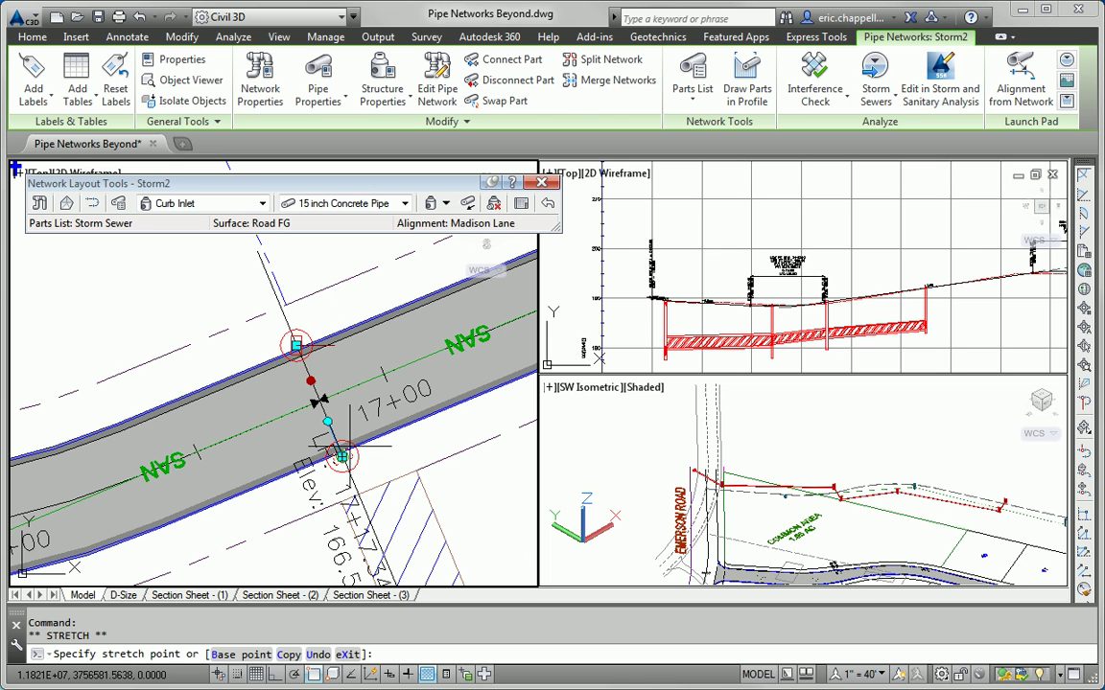
pyautogui.press('Escape')
# Rotate the two curb inlets near station 13+00 by the road bend so they point into the road.
pyautogui.scroll(-6, 354, 475)
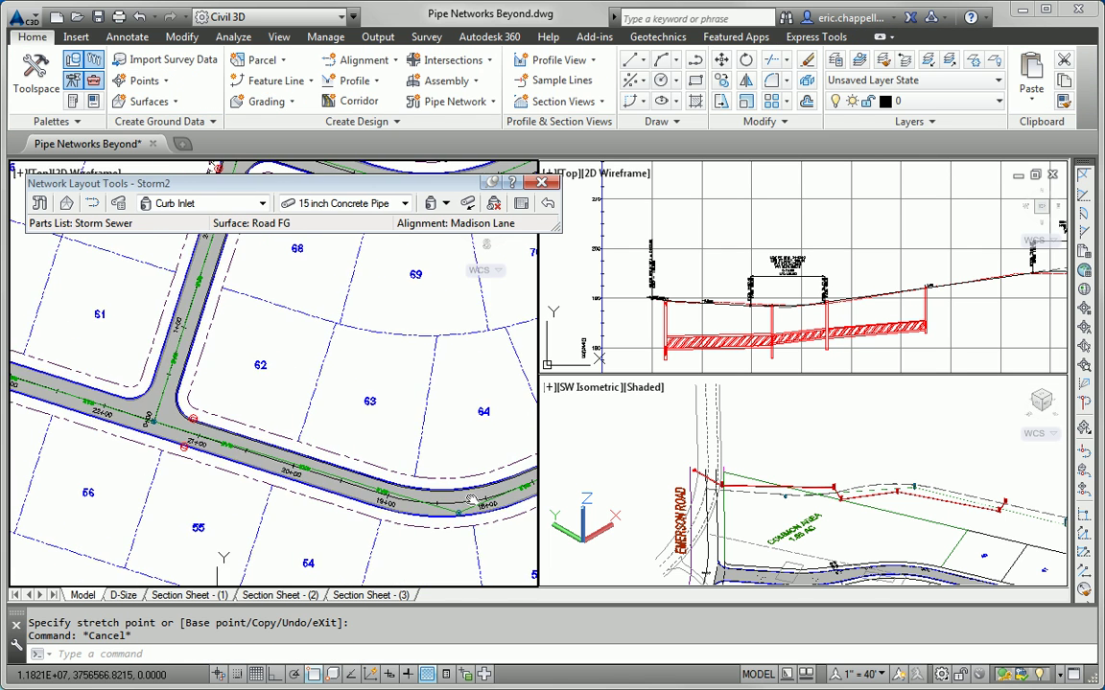
pyautogui.scroll(8, 366, 498)
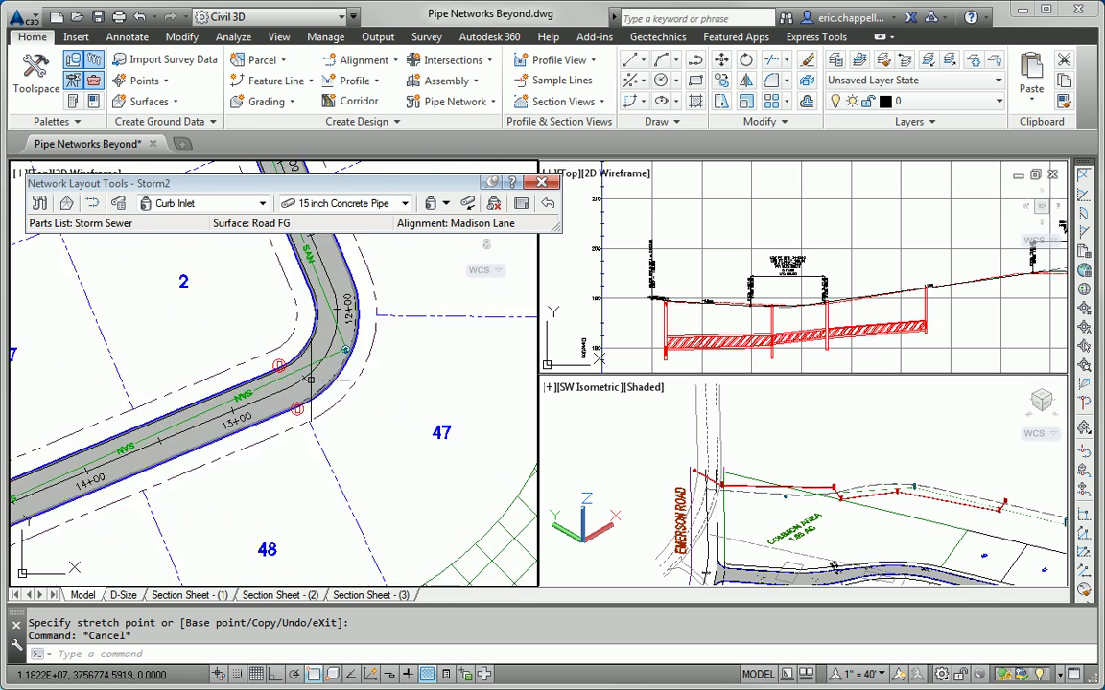
pyautogui.scroll(4, 251, 359)
pyautogui.click(218, 366)
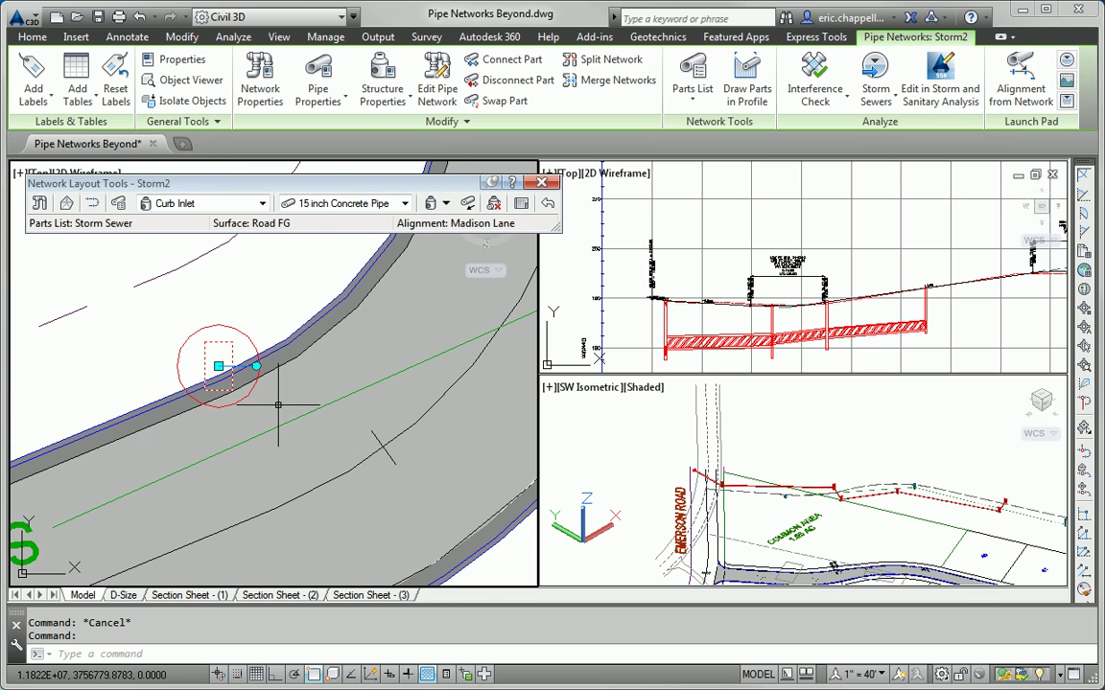
pyautogui.scroll(-2, 318, 489)
pyautogui.click(311, 495)
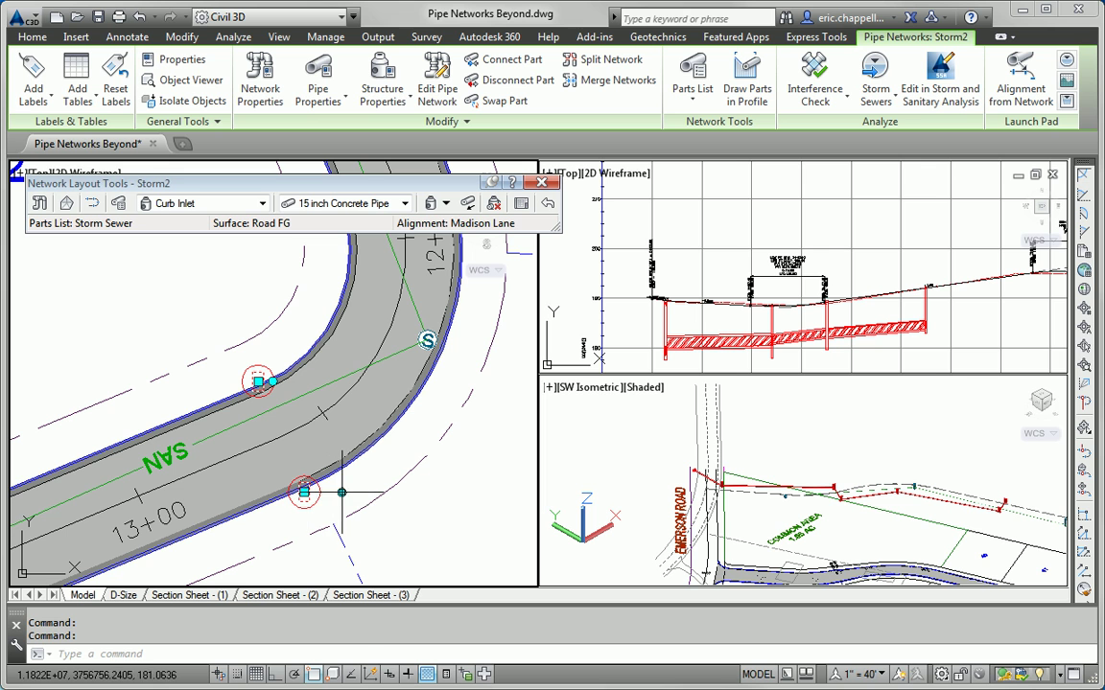
pyautogui.click(258, 381)
pyautogui.click(273, 382)
pyautogui.click(296, 382)
pyautogui.press('Escape')
# Using pipes-only layout with object snap off, connect the south curb inlet near station 3+00 to the north one with 15 inch Concrete Pipe.
pyautogui.scroll(-5, 384, 476)
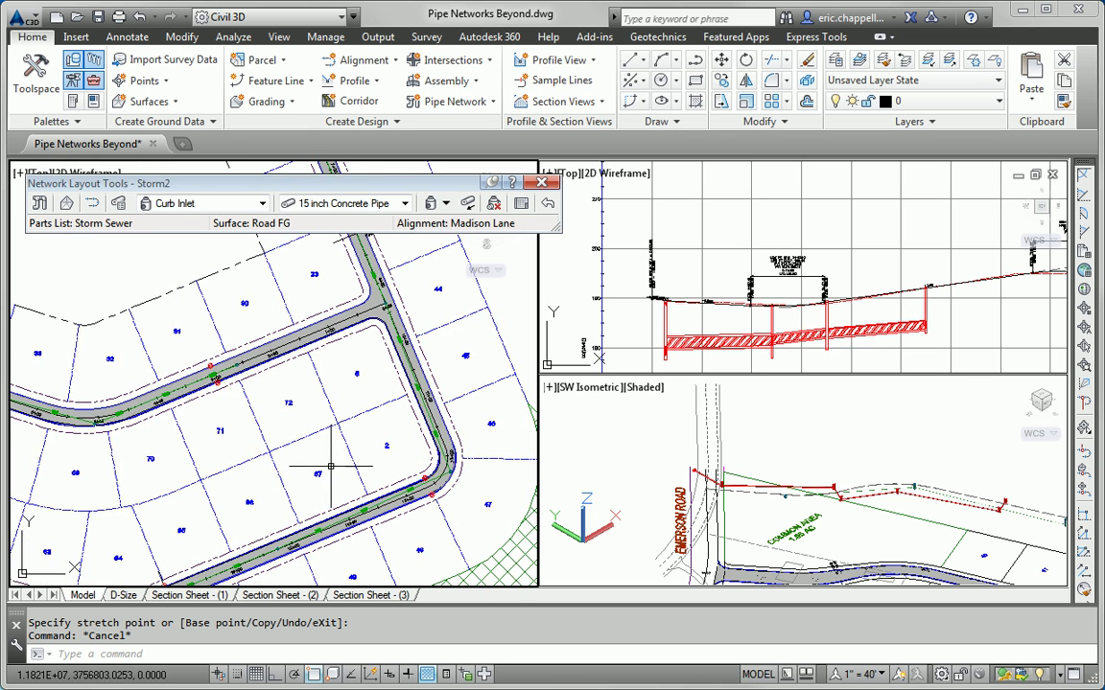
pyautogui.moveTo(234, 455); pyautogui.dragTo(384, 399, button='middle')
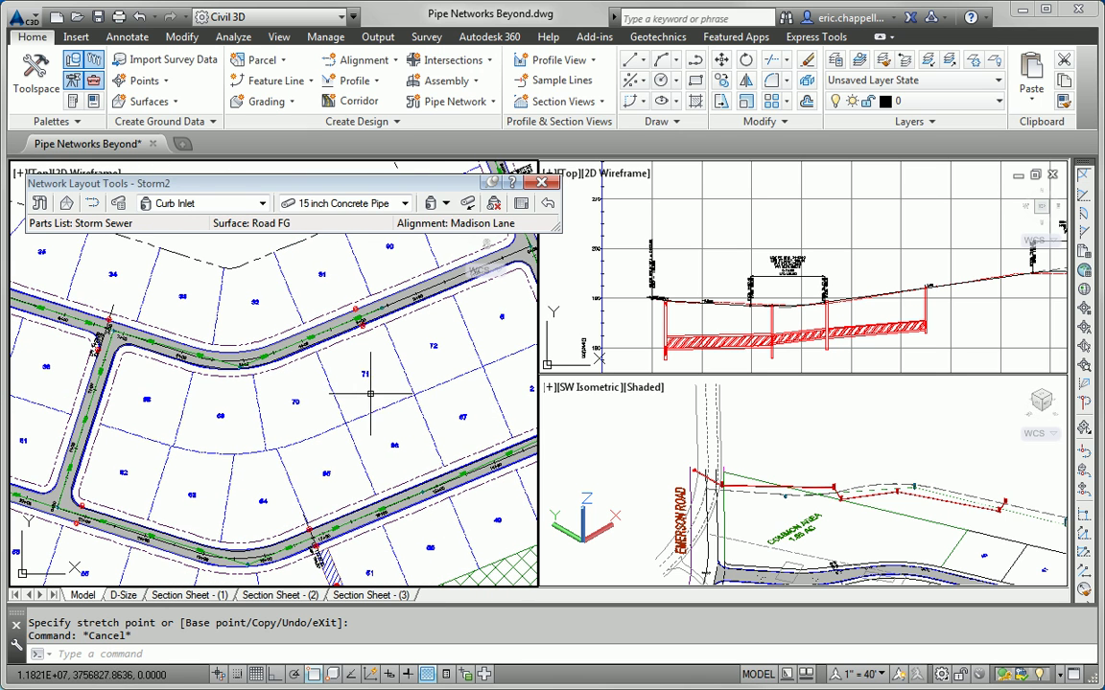
pyautogui.click(446, 205)
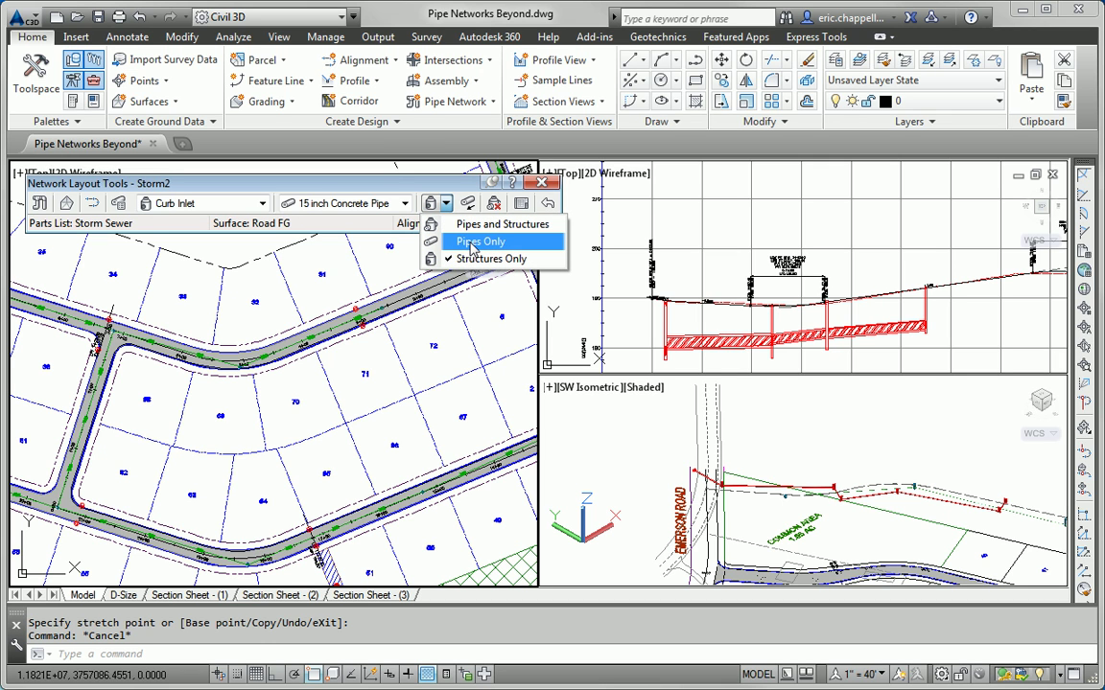
pyautogui.click(471, 243)
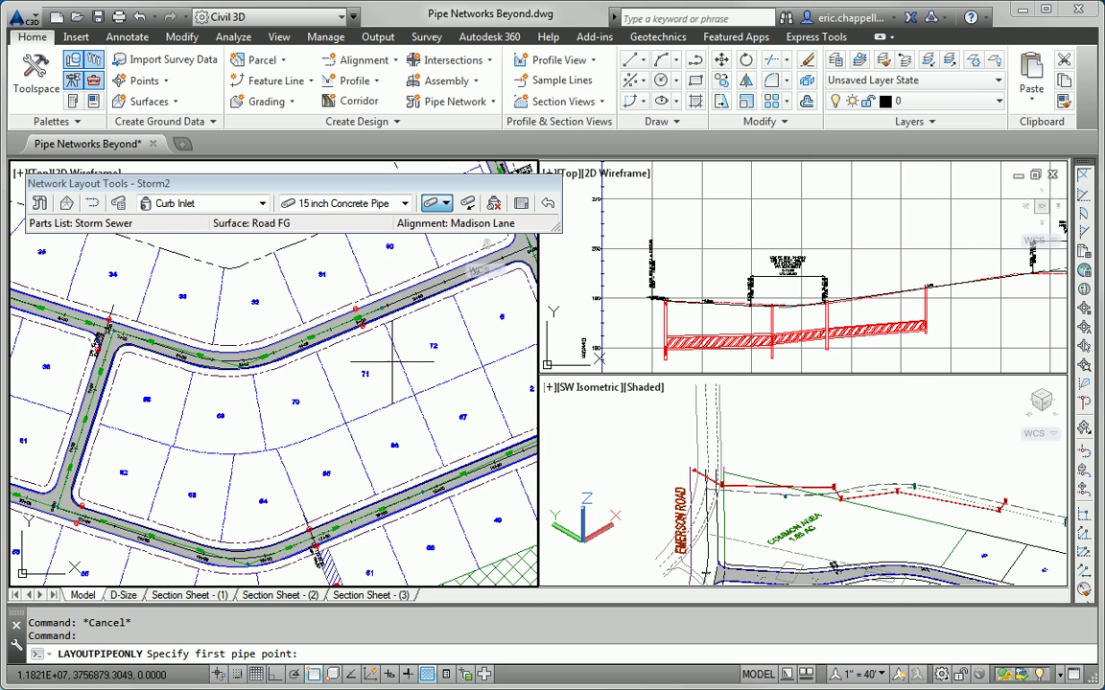
pyautogui.scroll(10, 393, 365)
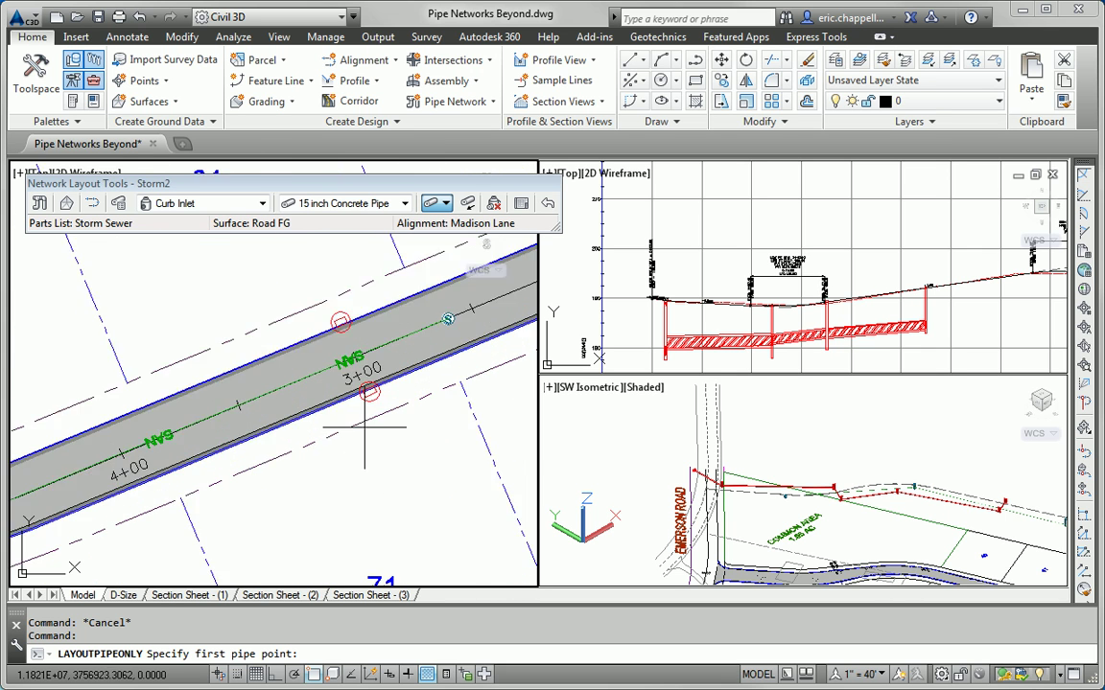
pyautogui.moveTo(298, 442); pyautogui.dragTo(160, 545, button='middle')
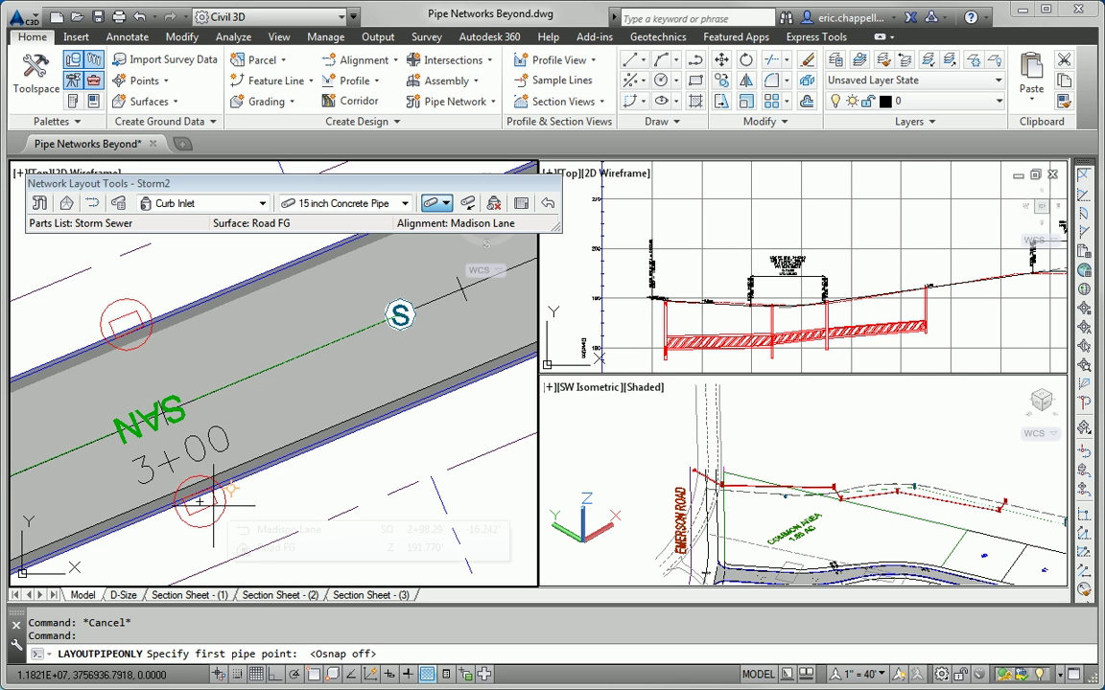
pyautogui.click(200, 502)
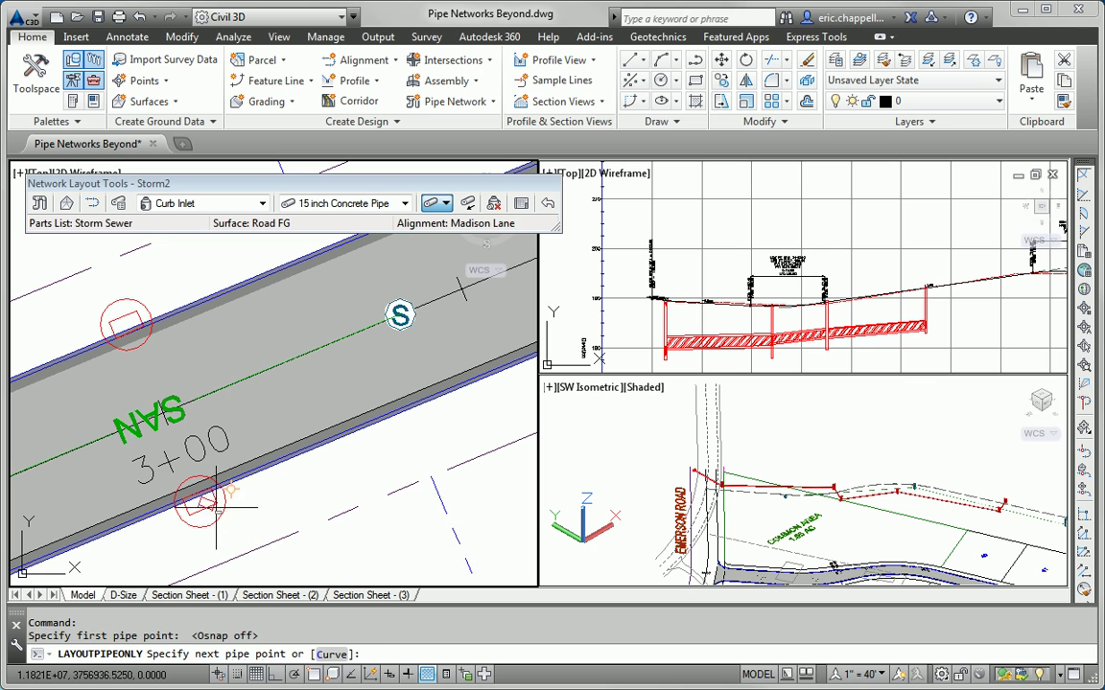
pyautogui.click(125, 316)
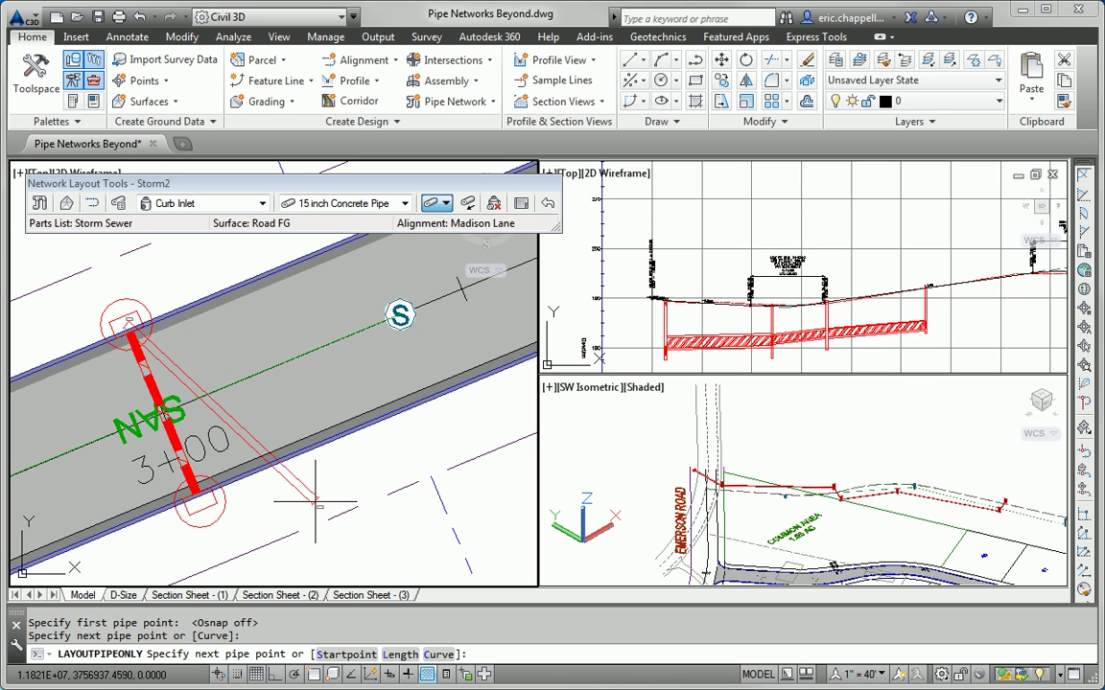
# Continue the pipe run to the north curb inlet by the intersection near station 7+00, and on to the inlet beside the side road.
pyautogui.moveTo(154, 532); pyautogui.dragTo(302, 561, button='middle')
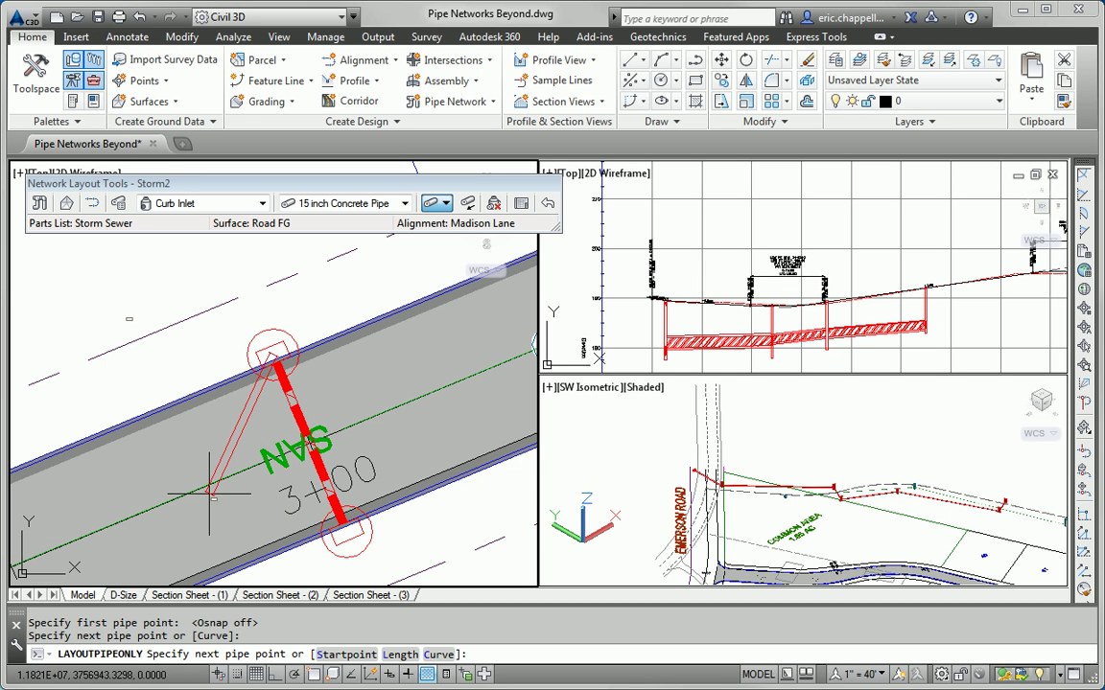
pyautogui.scroll(-2, 209, 494)
pyautogui.scroll(-2, 288, 489)
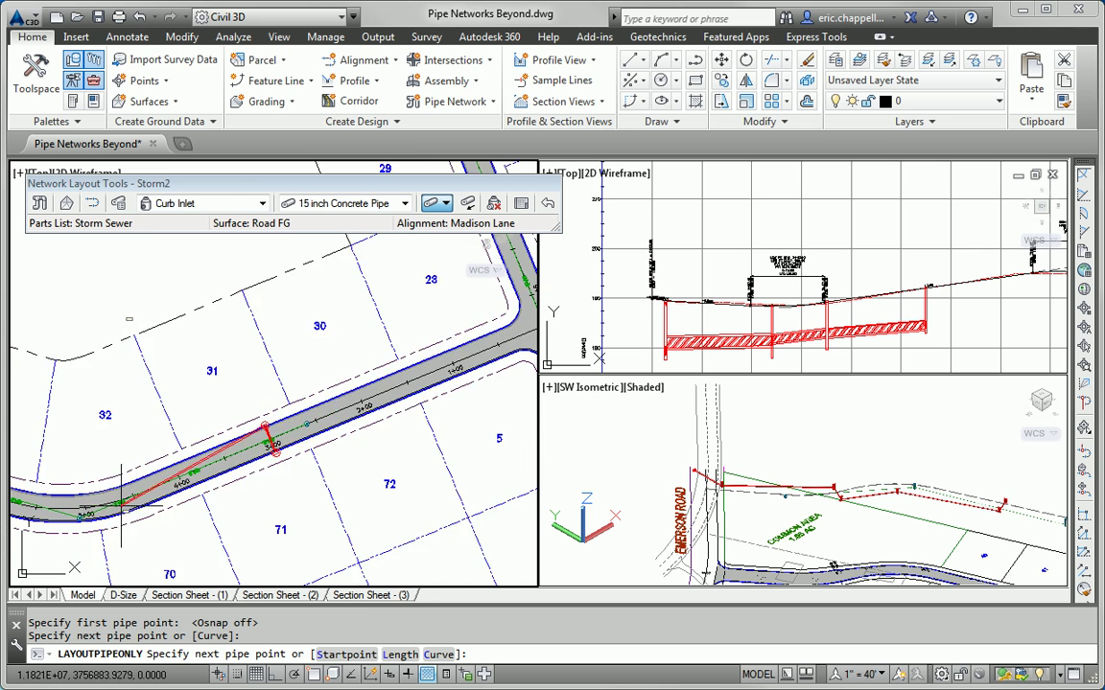
pyautogui.scroll(-3, 364, 485)
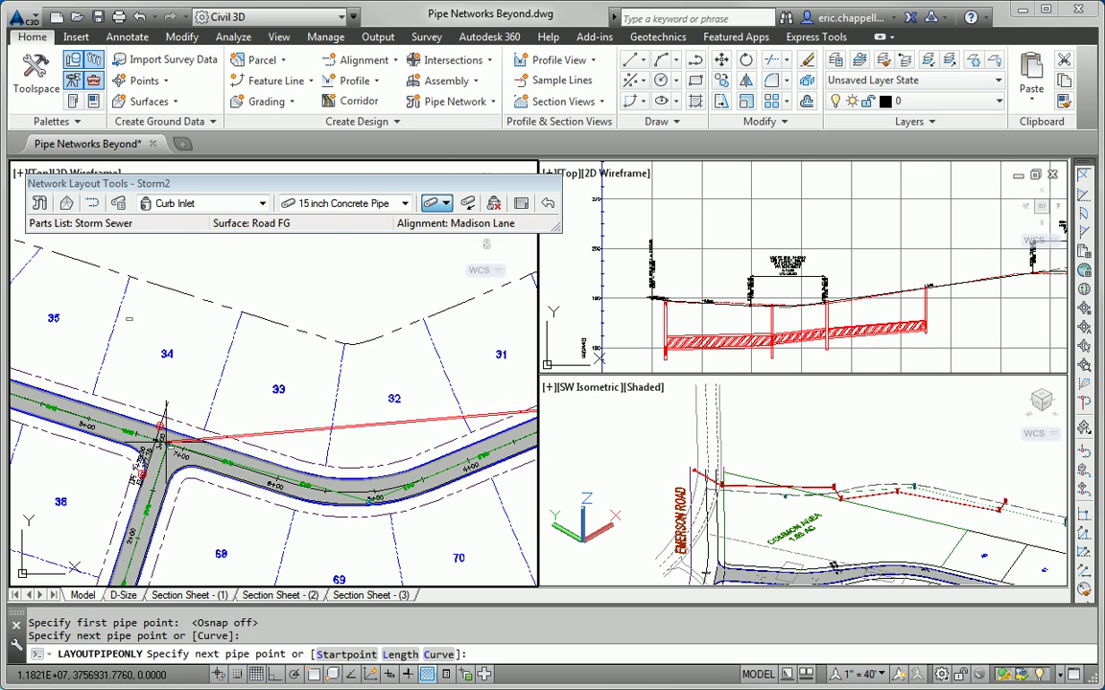
pyautogui.scroll(6, 192, 383)
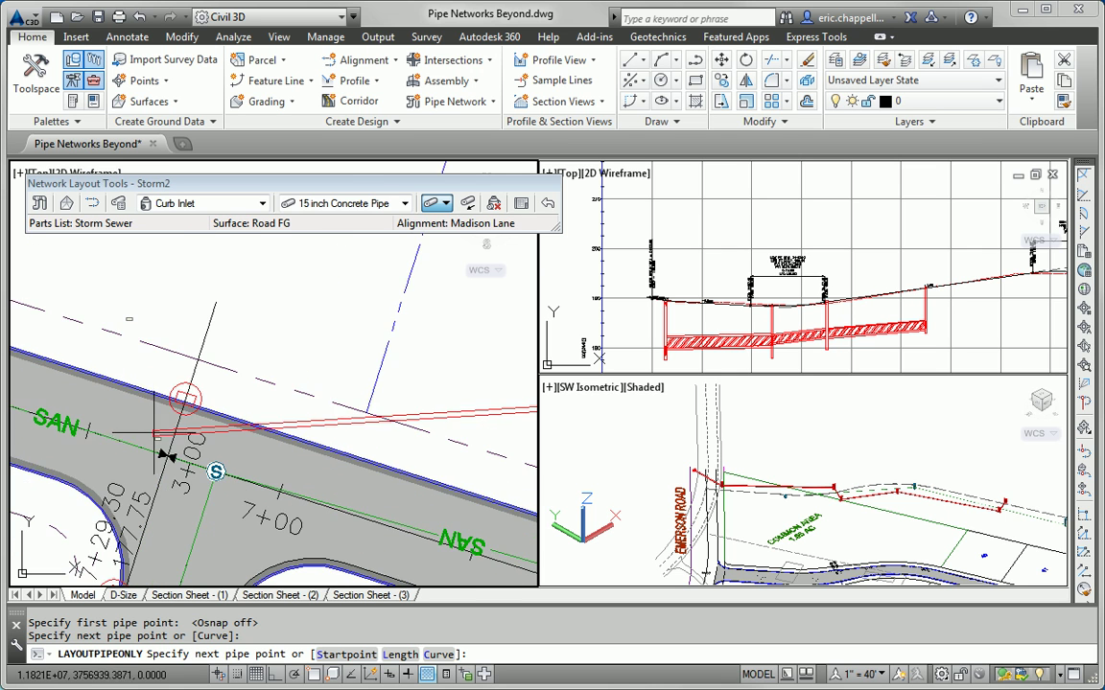
pyautogui.click(184, 386)
pyautogui.scroll(-5, 252, 446)
pyautogui.scroll(5, 266, 496)
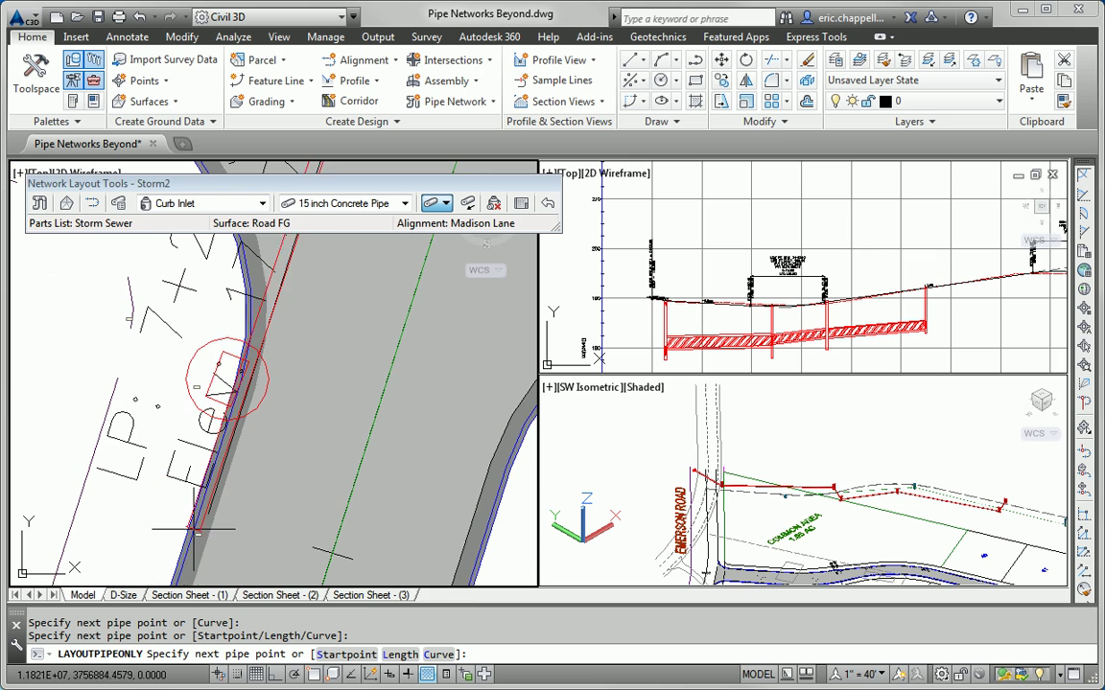
pyautogui.click(252, 338)
# Continue the pipe run along the side road to the north curb inlet near station 21+00 and end the run there.
pyautogui.scroll(-6, 251, 337)
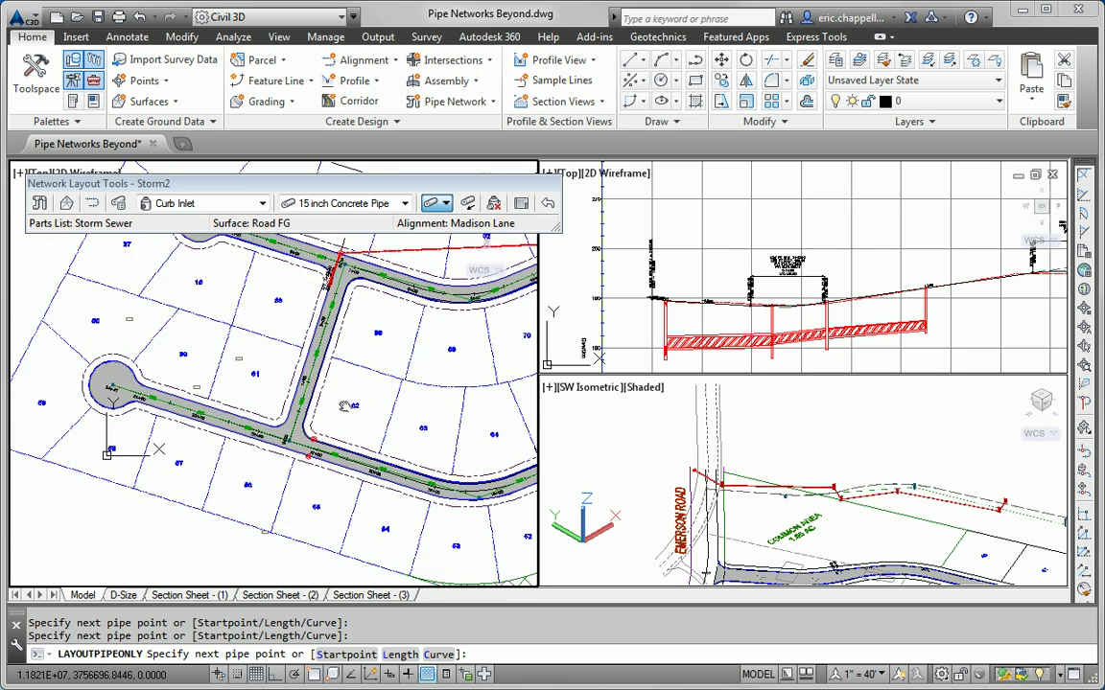
pyautogui.scroll(6, 343, 404)
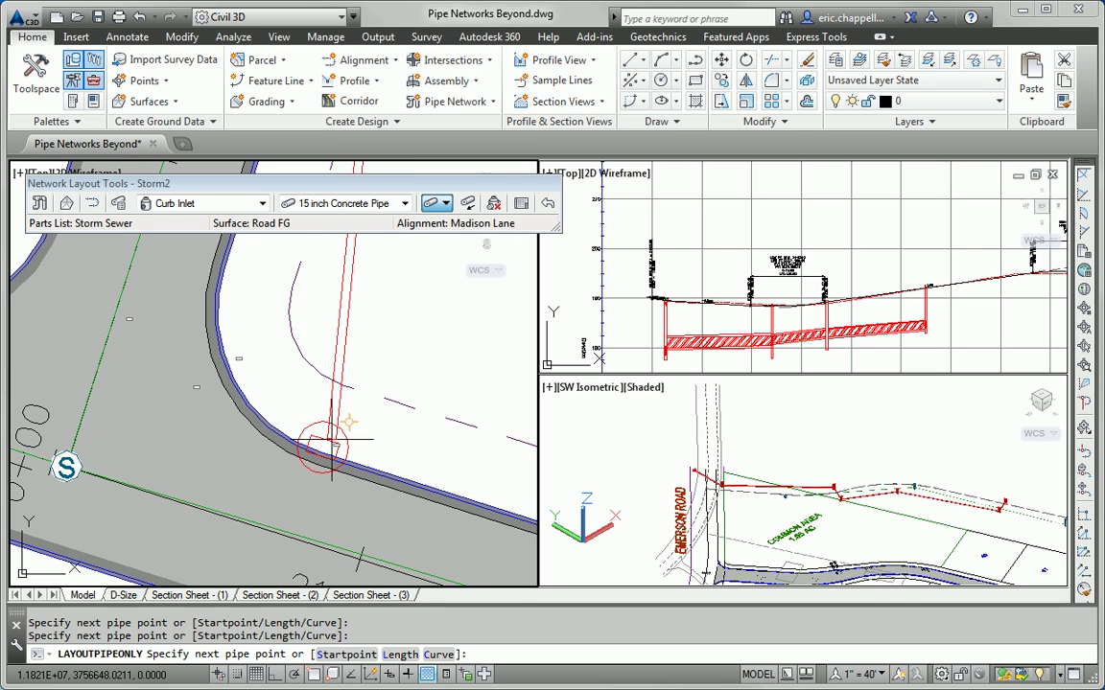
pyautogui.click(330, 443)
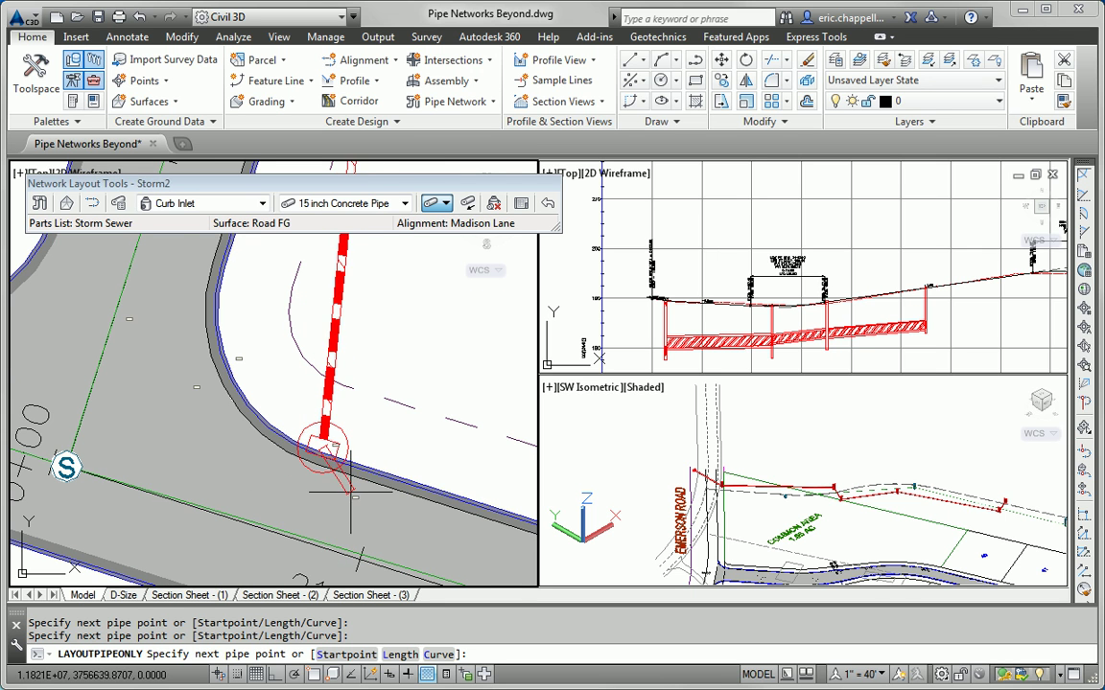
pyautogui.scroll(-4, 346, 477)
pyautogui.scroll(-5, 299, 518)
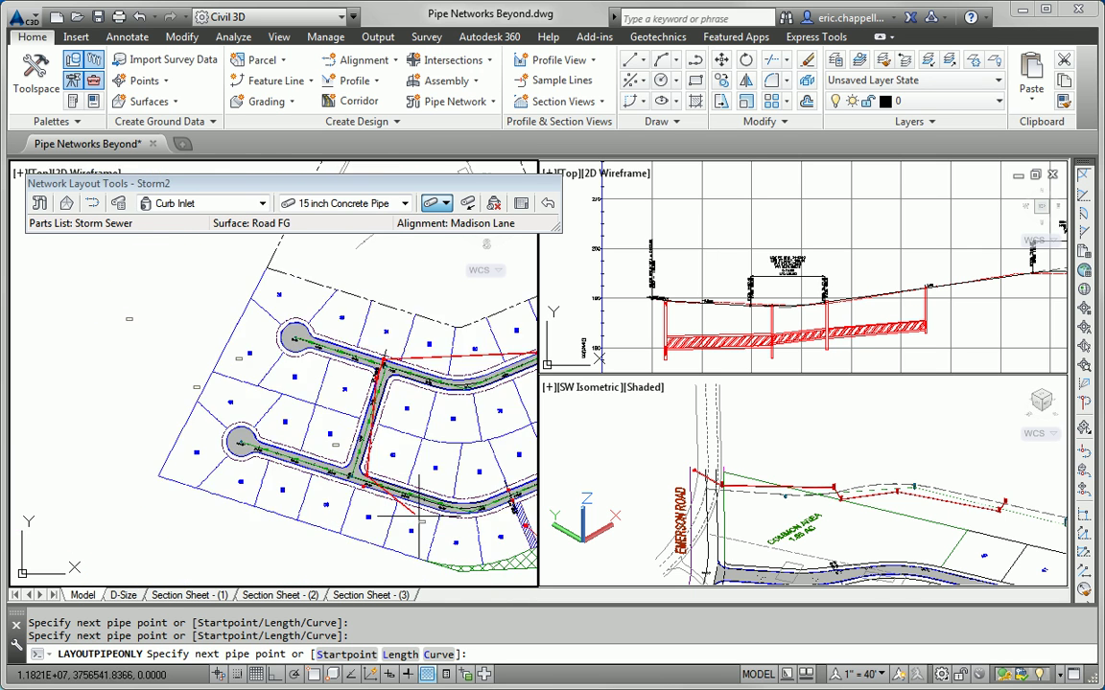
pyautogui.scroll(5, 216, 472)
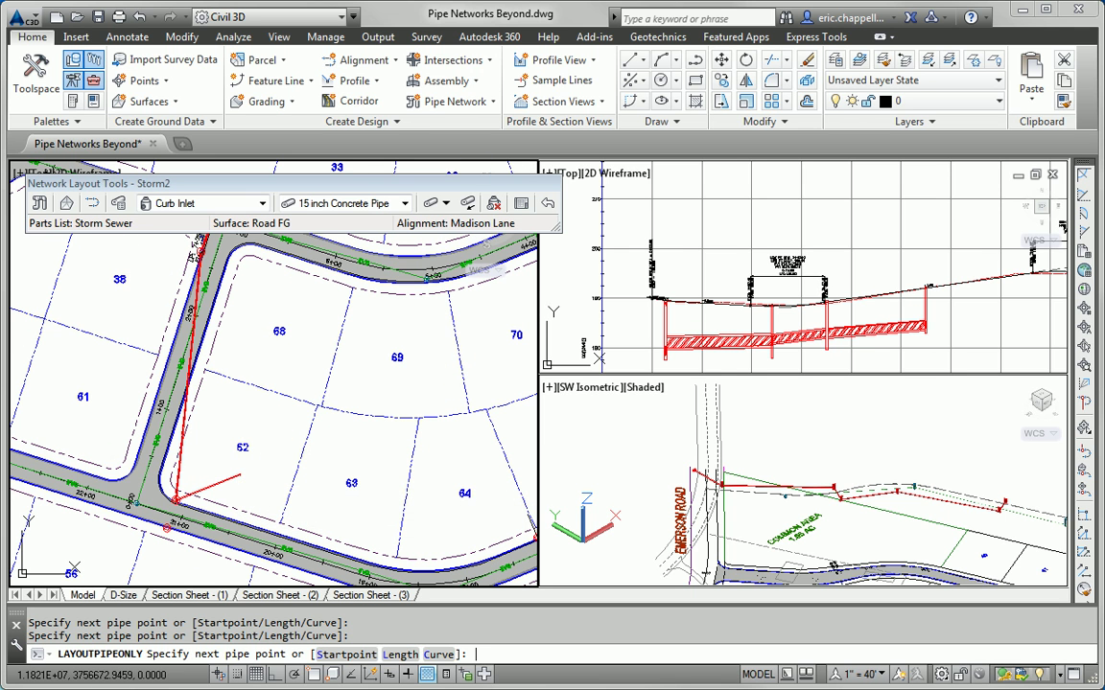
pyautogui.press('Return')
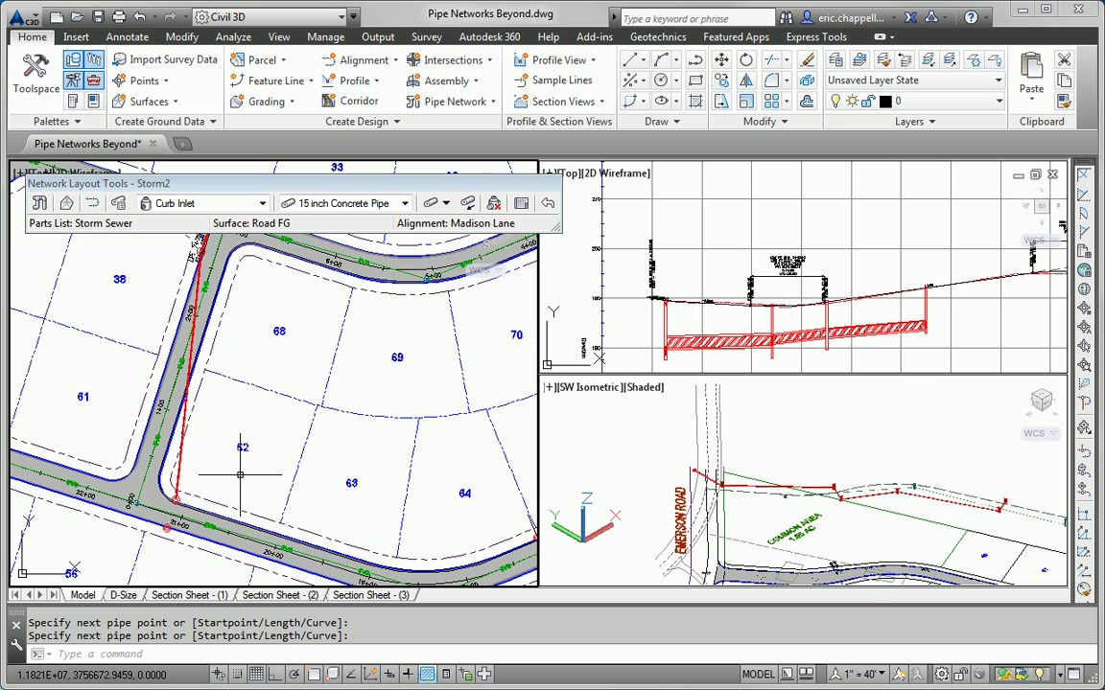
# Using pipes-only layout, connect the south curb inlet near station 21+00 to the north one with 15 inch Concrete Pipe.
pyautogui.click(444, 203)
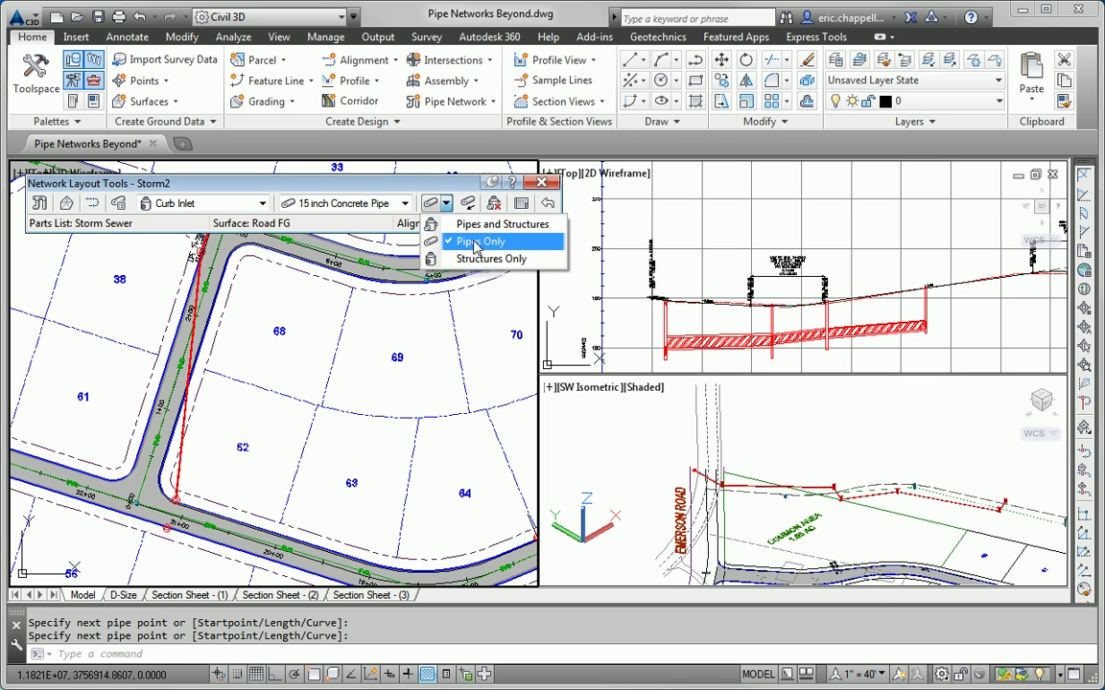
pyautogui.click(460, 240)
pyautogui.scroll(7, 165, 542)
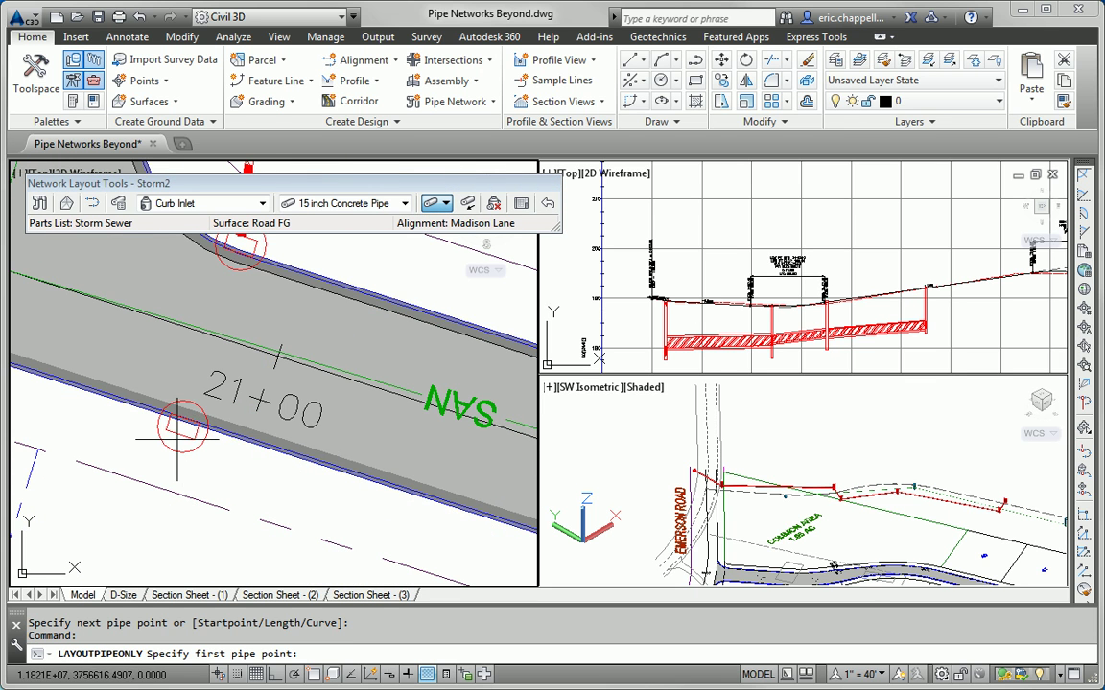
pyautogui.click(179, 424)
pyautogui.moveTo(177, 426); pyautogui.dragTo(115, 503, button='middle')
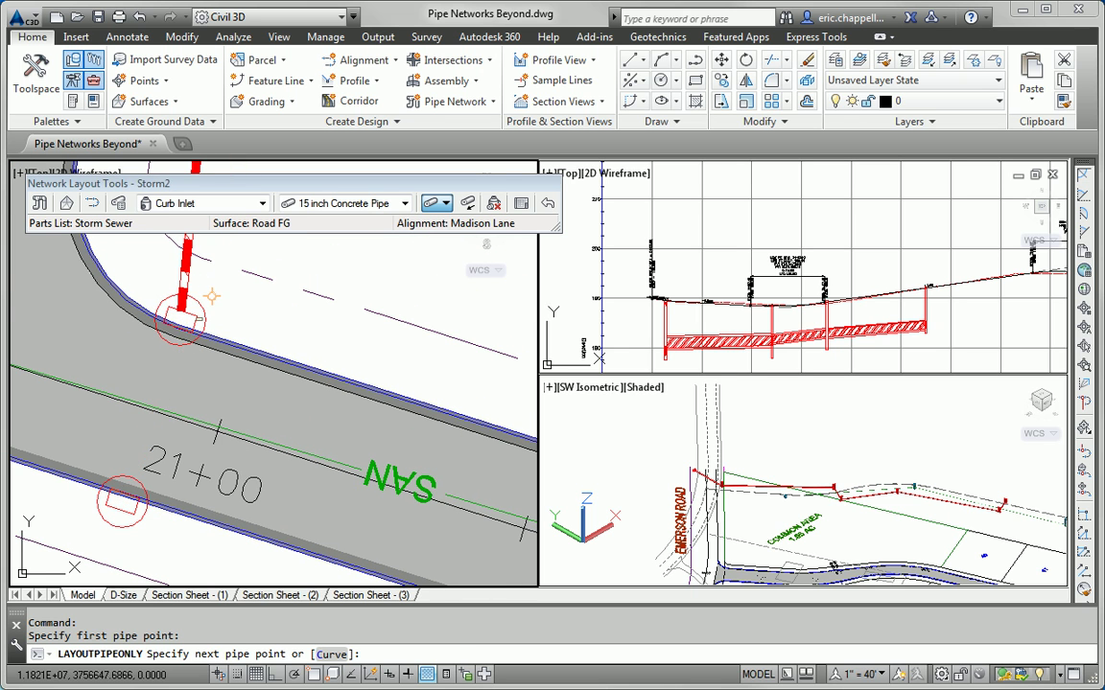
pyautogui.click(194, 311)
pyautogui.press('Escape')
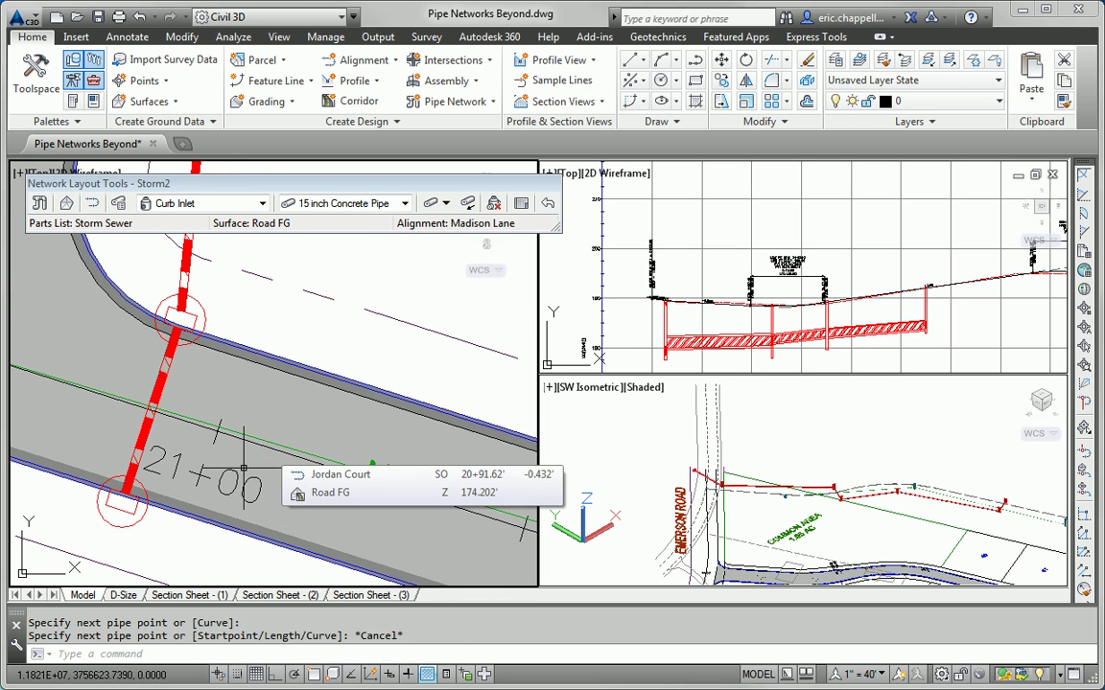
# Swap the pipe crossing the road at the intersection near station 7+00 for 18 inch Concrete Pipe.
pyautogui.scroll(-3, 207, 448)
pyautogui.moveTo(272, 377); pyautogui.dragTo(190, 612, button='middle')
pyautogui.scroll(-3, 197, 575)
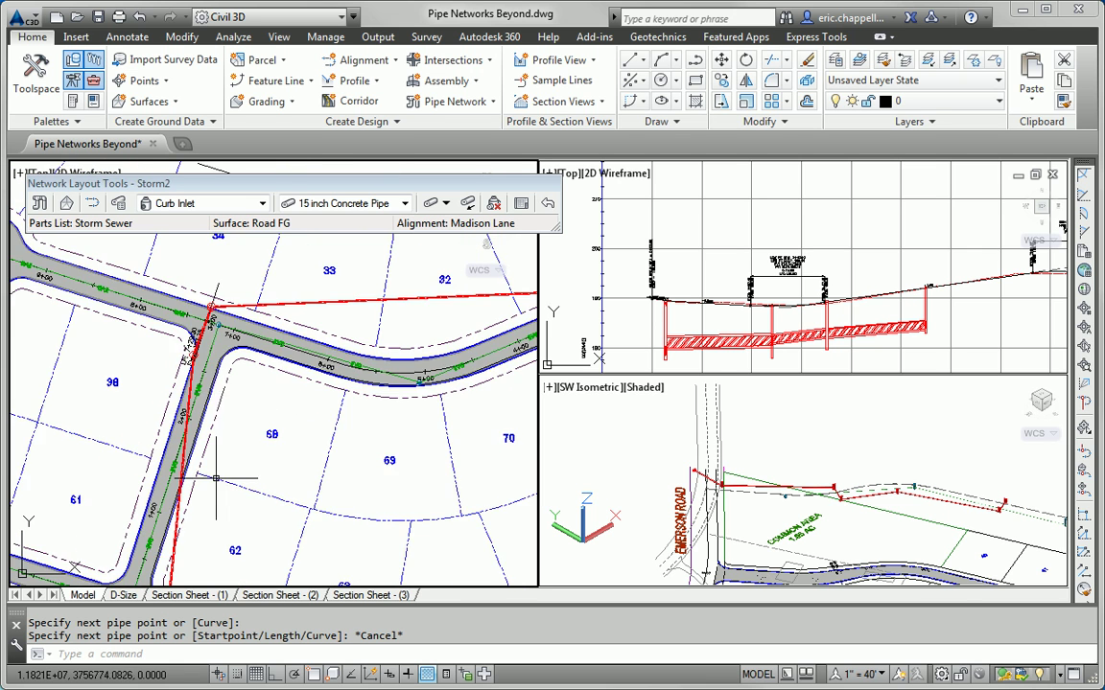
pyautogui.scroll(2, 359, 390)
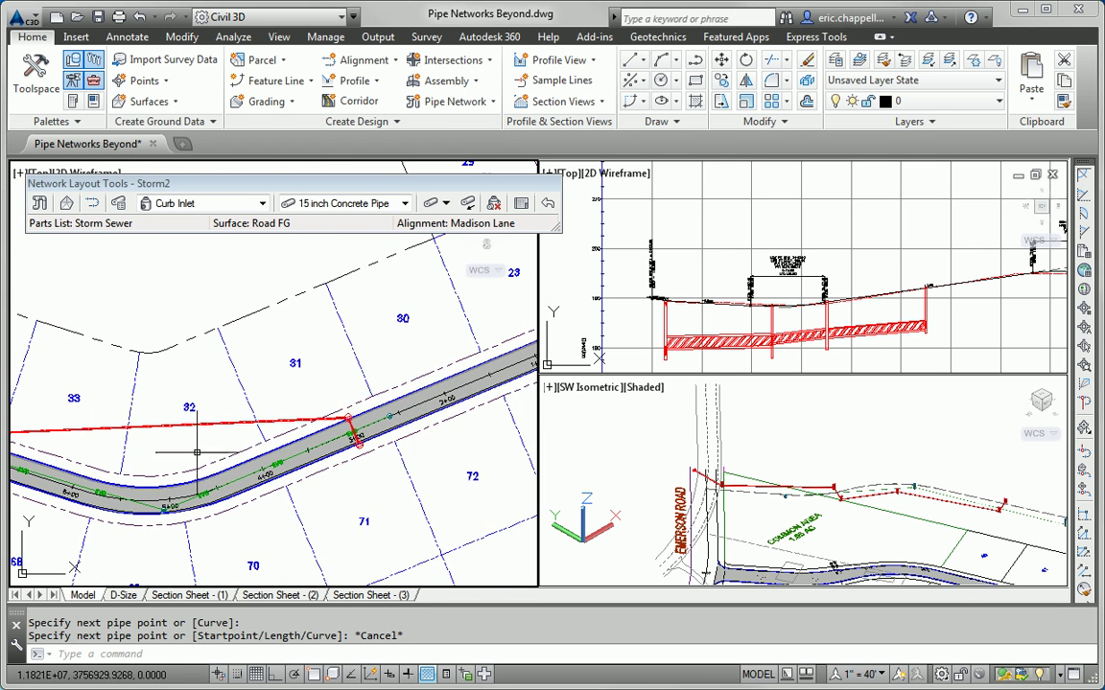
pyautogui.scroll(-2, 363, 422)
pyautogui.scroll(4, 239, 393)
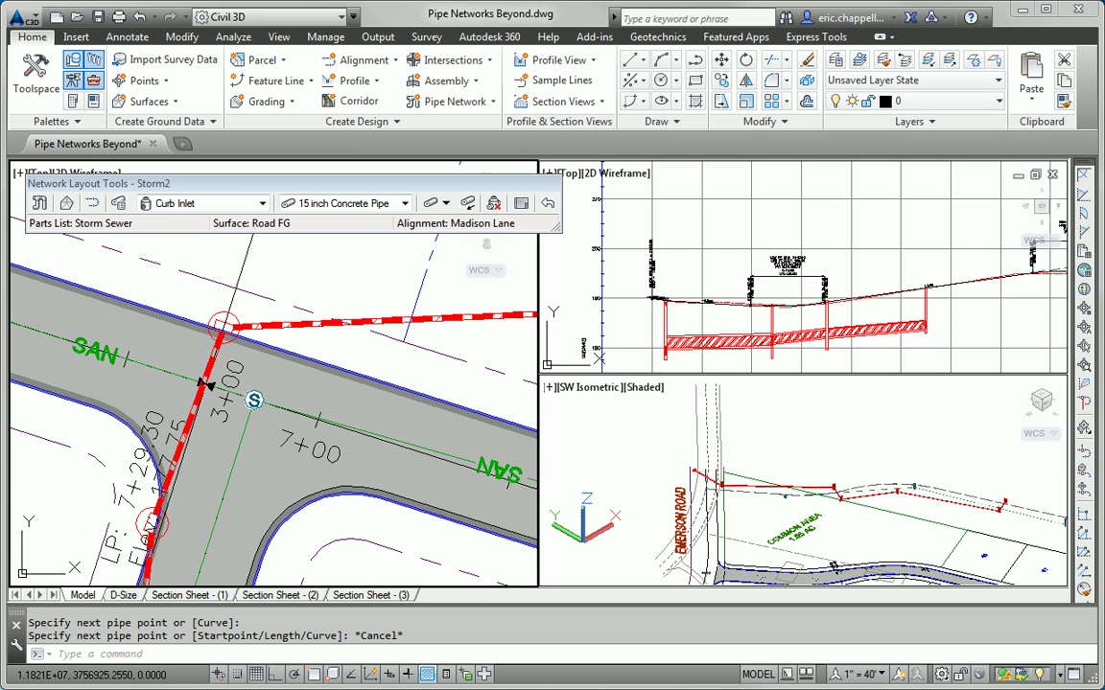
pyautogui.click(190, 418)
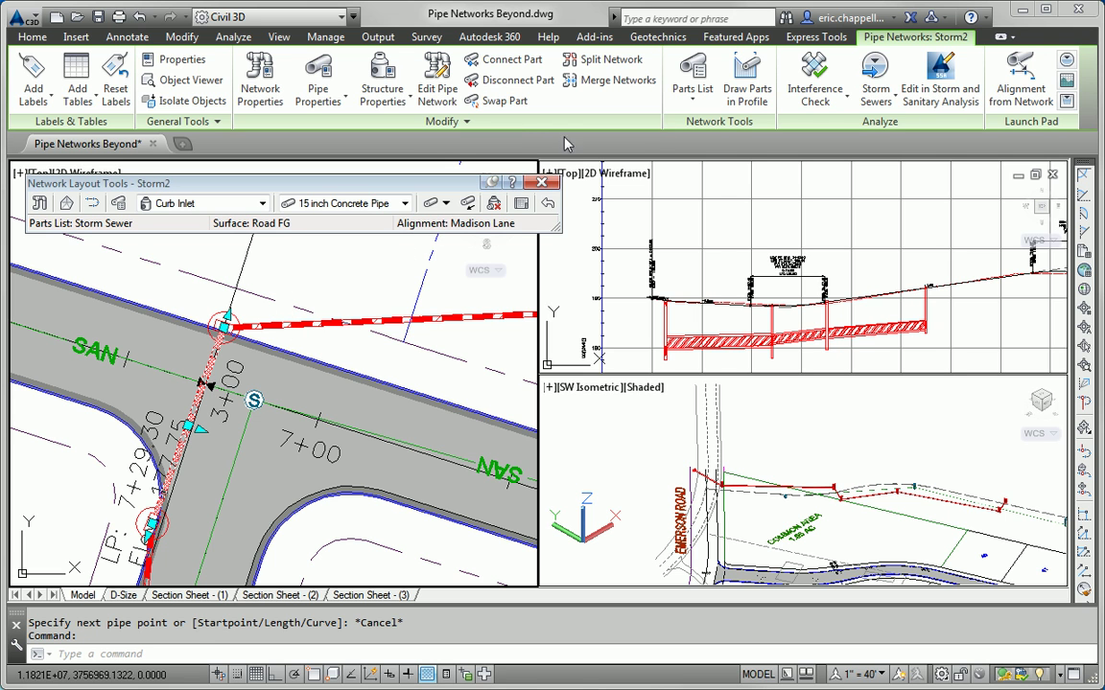
pyautogui.click(496, 101)
pyautogui.click(496, 274)
pyautogui.click(517, 479)
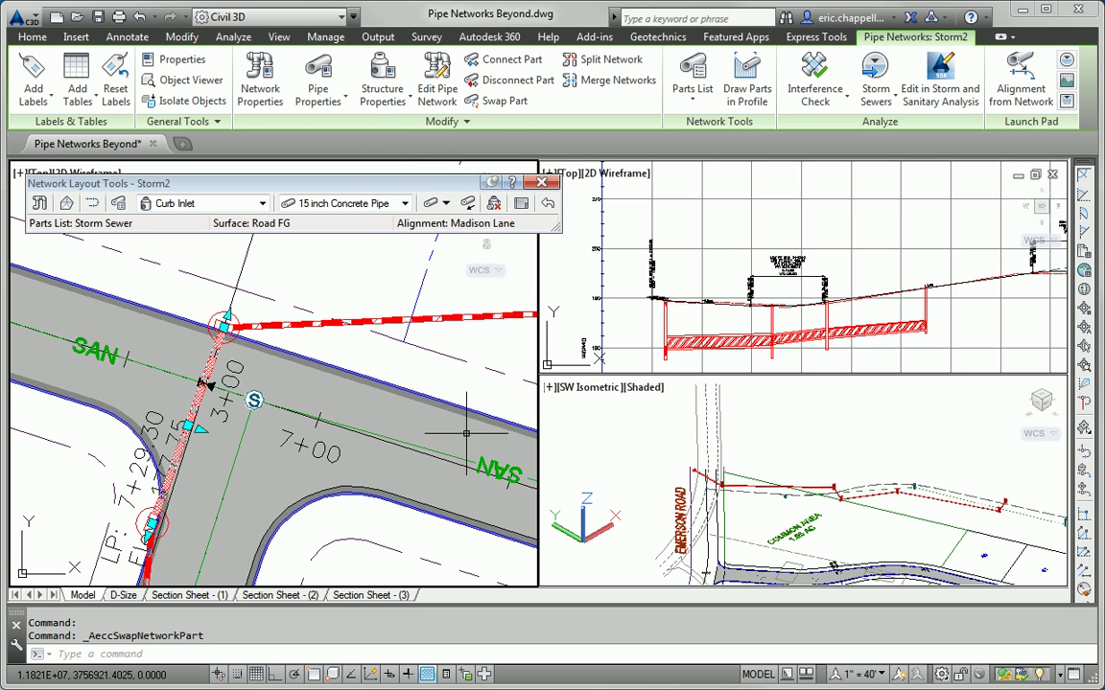
pyautogui.press('Escape')
# Swap the long pipe running down the side road past station 2+00 for 18 inch Concrete Pipe.
pyautogui.moveTo(19, 529); pyautogui.dragTo(206, 264, button='middle')
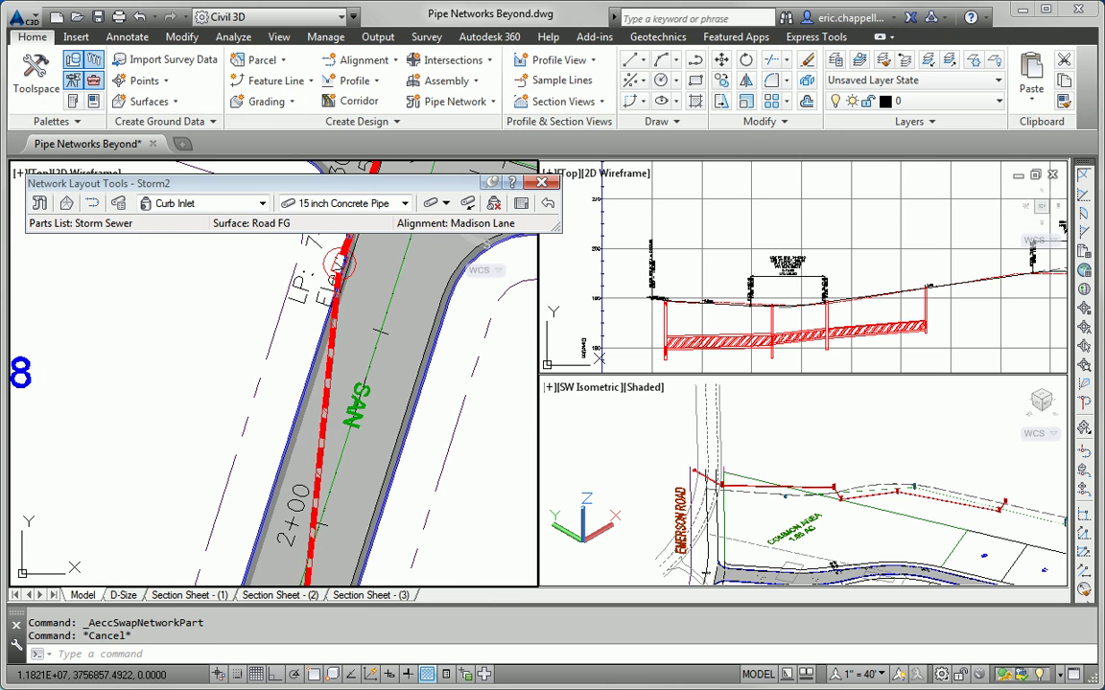
pyautogui.click(326, 431)
pyautogui.click(480, 100)
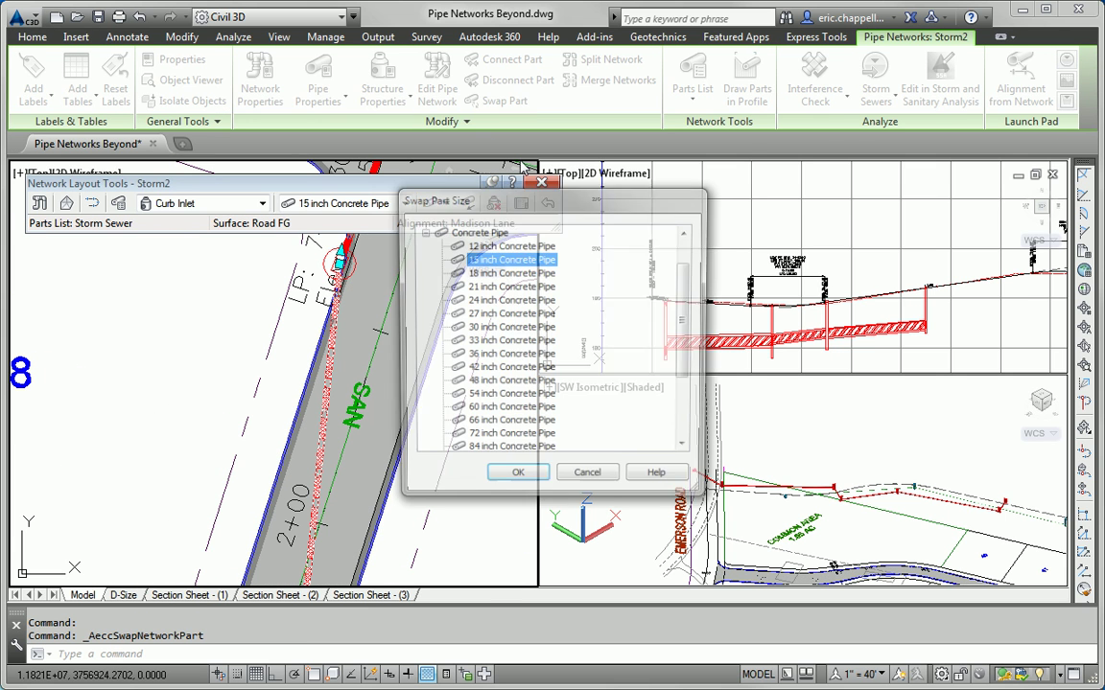
pyautogui.click(486, 275)
pyautogui.click(516, 480)
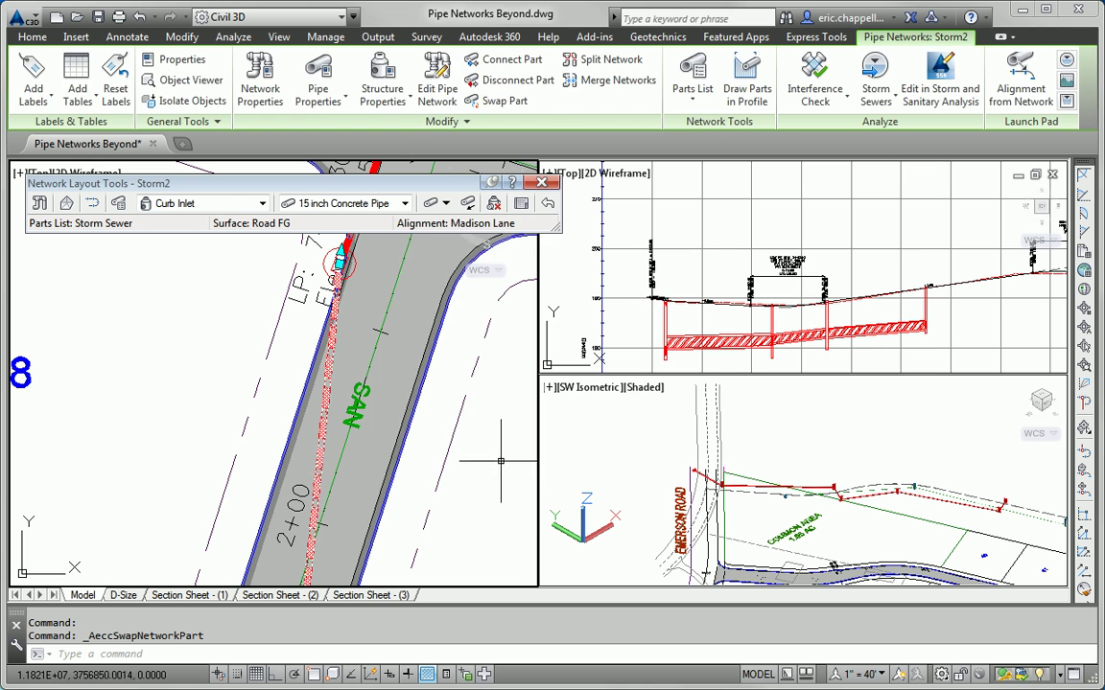
pyautogui.press('Escape')
pyautogui.moveTo(422, 537); pyautogui.dragTo(422, 172, button='middle')
pyautogui.scroll(4, 354, 491)
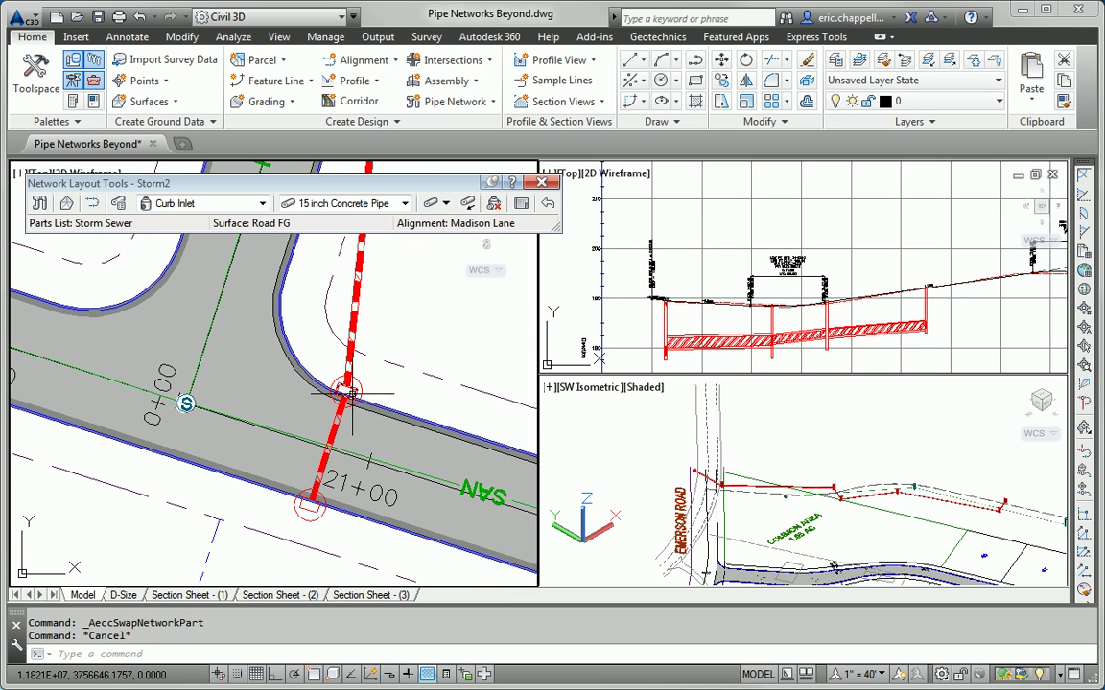
pyautogui.click(331, 456)
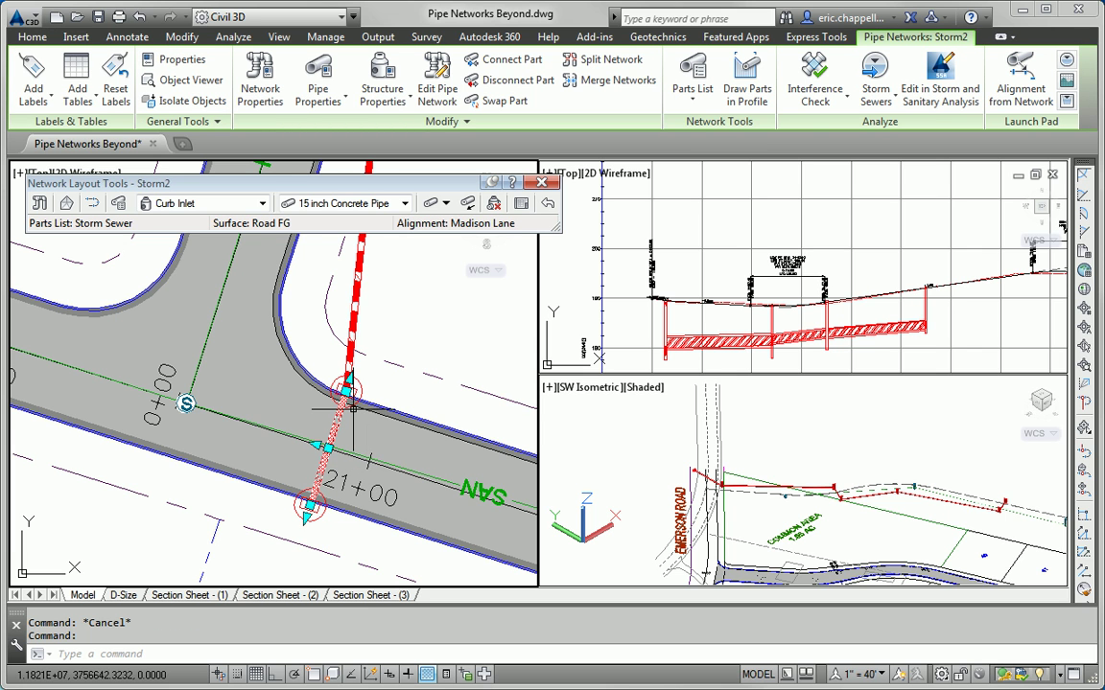
pyautogui.press('Escape')
# Connect the north curb inlet near station 21+00 to the north inlet at the low point near 17+00 with 24 inch Concrete Pipe.
pyautogui.scroll(-2, 353, 409)
pyautogui.moveTo(403, 400); pyautogui.dragTo(255, 418, button='middle')
pyautogui.click(404, 204)
pyautogui.click(358, 289)
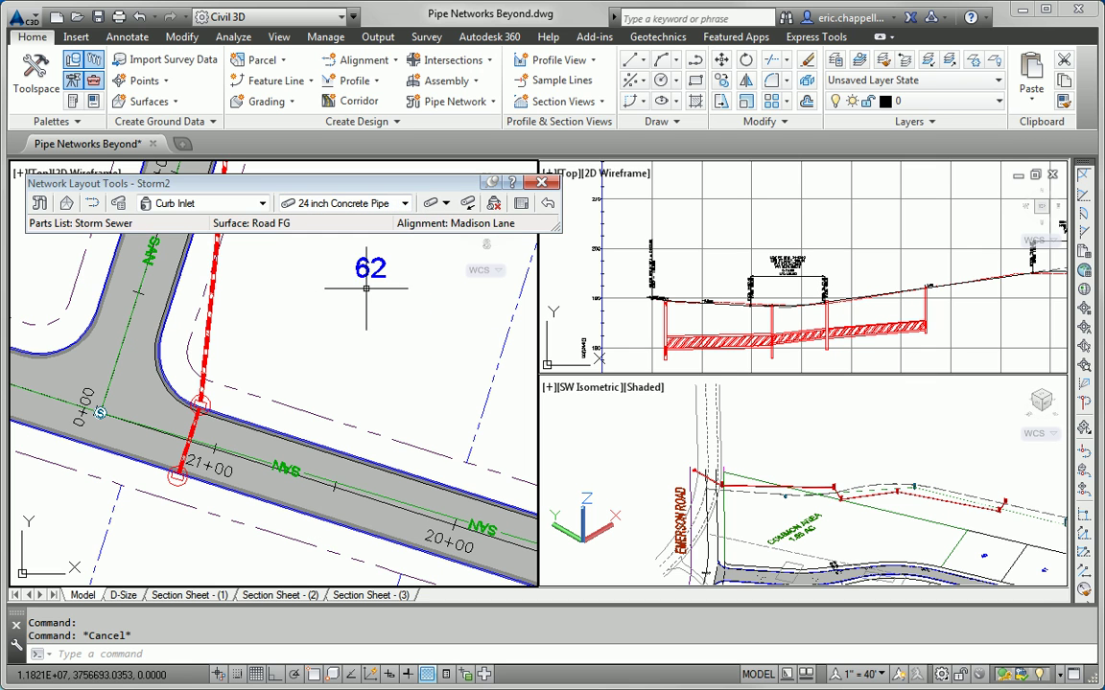
pyautogui.click(431, 203)
pyautogui.scroll(3, 219, 400)
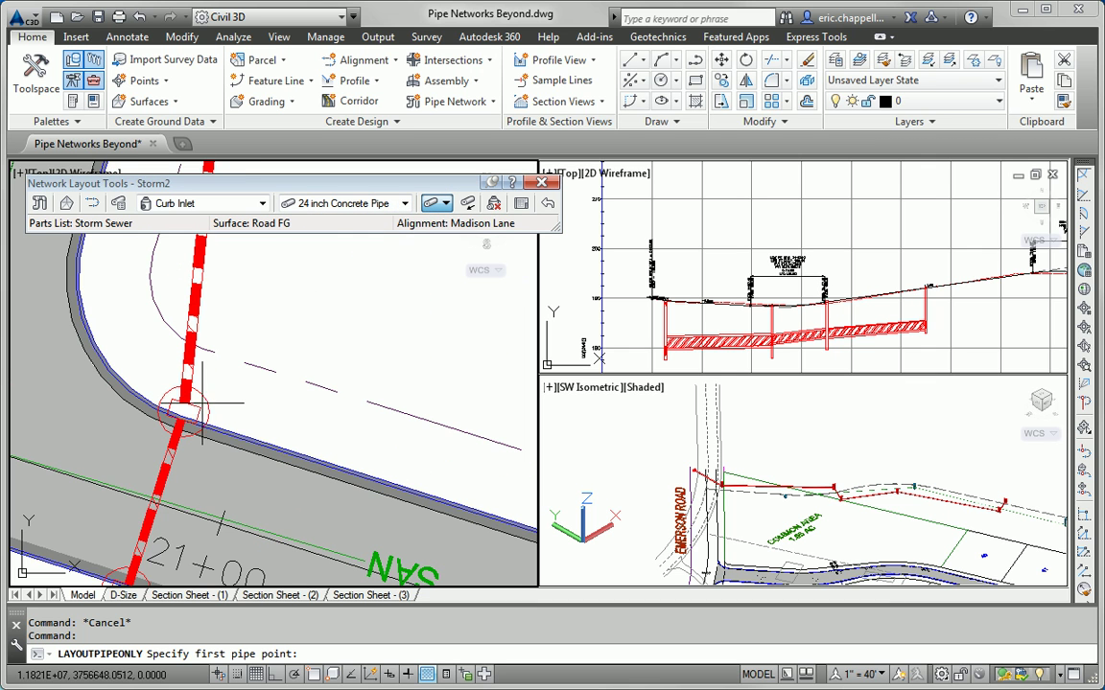
pyautogui.click(198, 415)
pyautogui.scroll(-5, 357, 462)
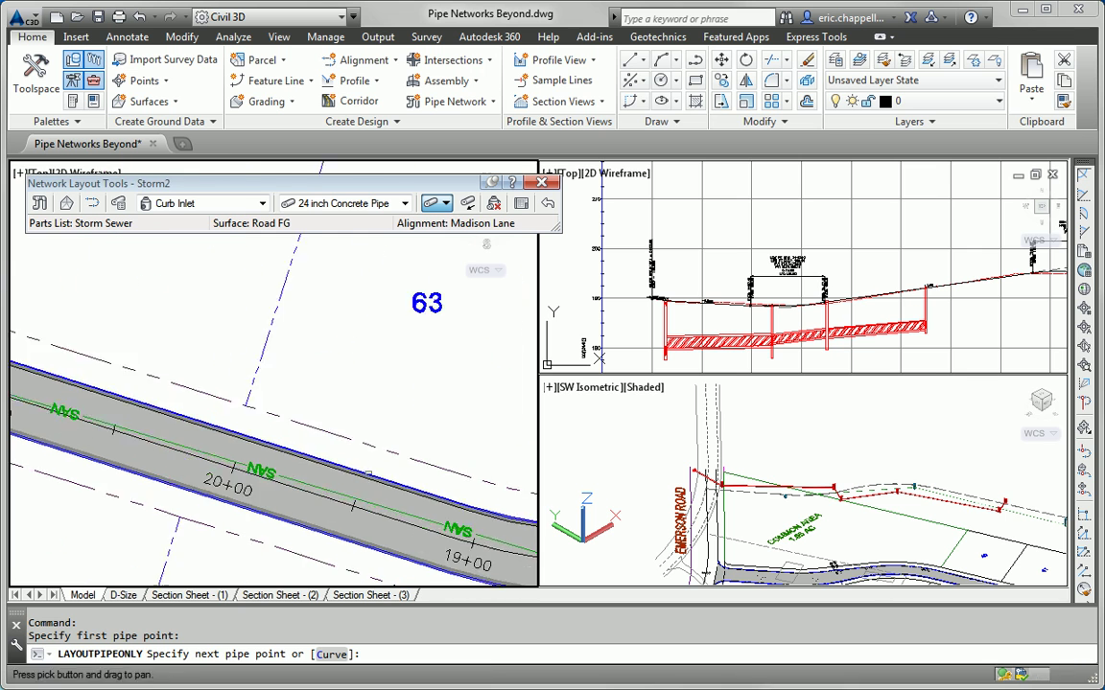
pyautogui.scroll(5, 356, 451)
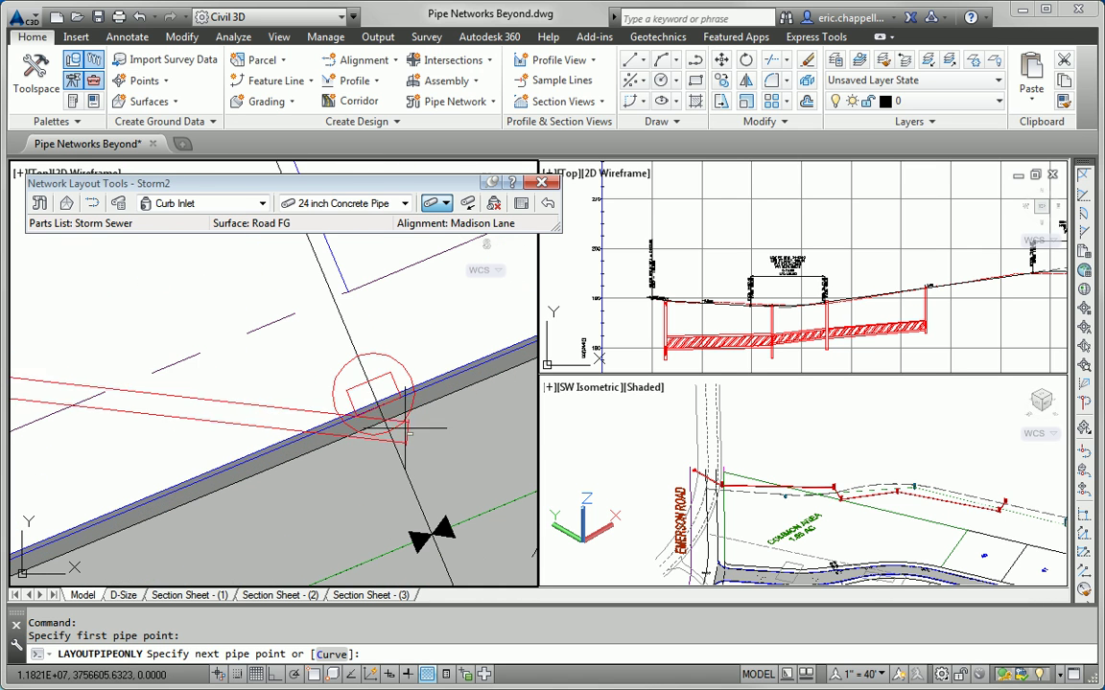
pyautogui.click(347, 387)
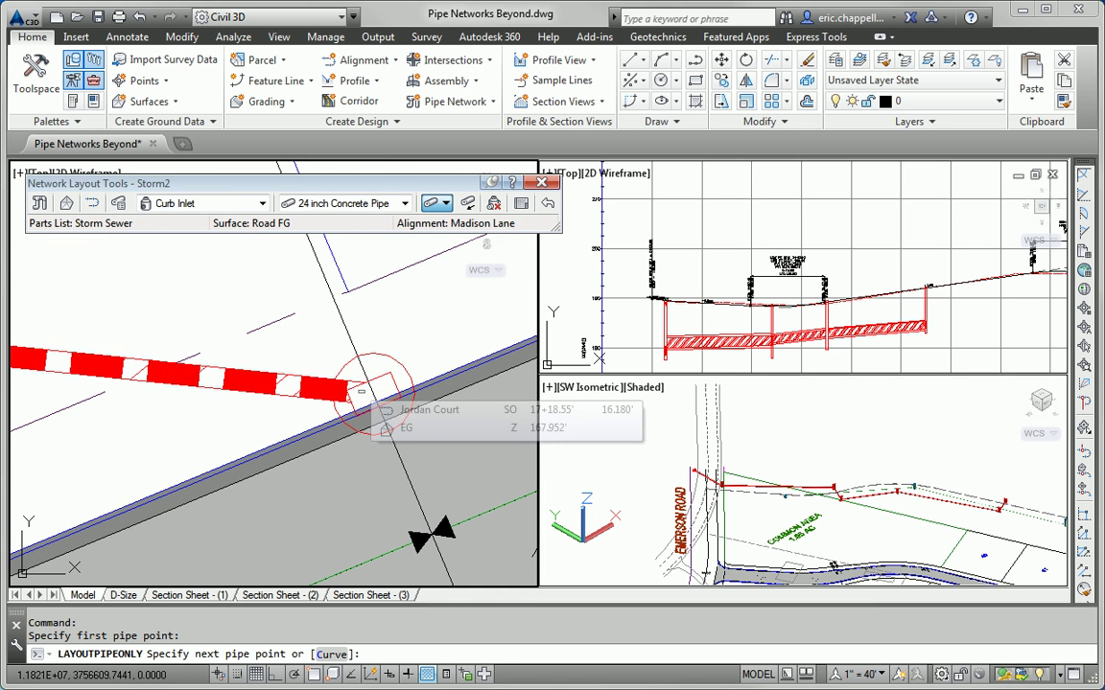
pyautogui.press('Escape')
# Connect the north curb inlet at the low point near station 17+00 to the south one with 30 inch Concrete Pipe.
pyautogui.scroll(-5, 372, 489)
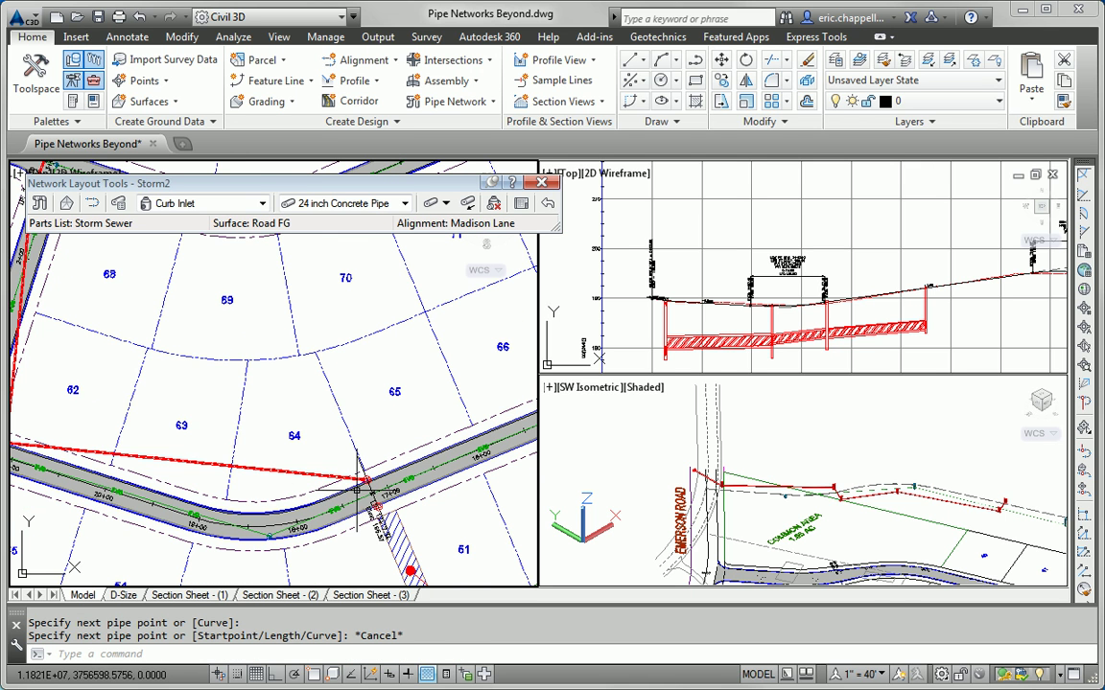
pyautogui.moveTo(112, 419); pyautogui.dragTo(189, 393, button='middle')
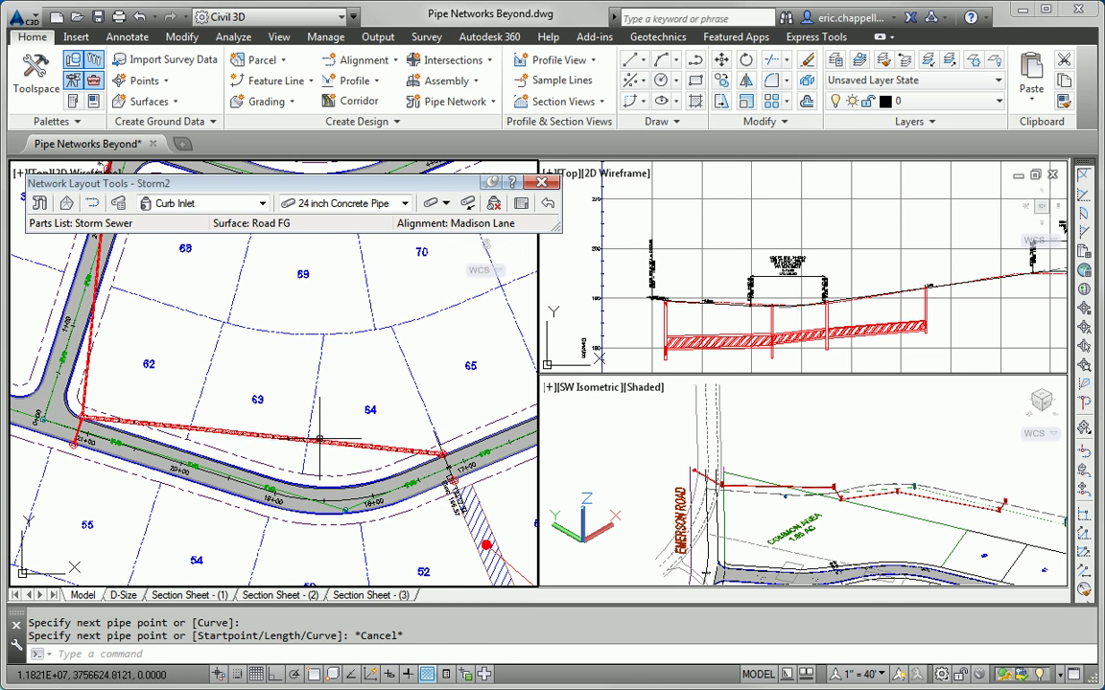
pyautogui.scroll(4, 367, 451)
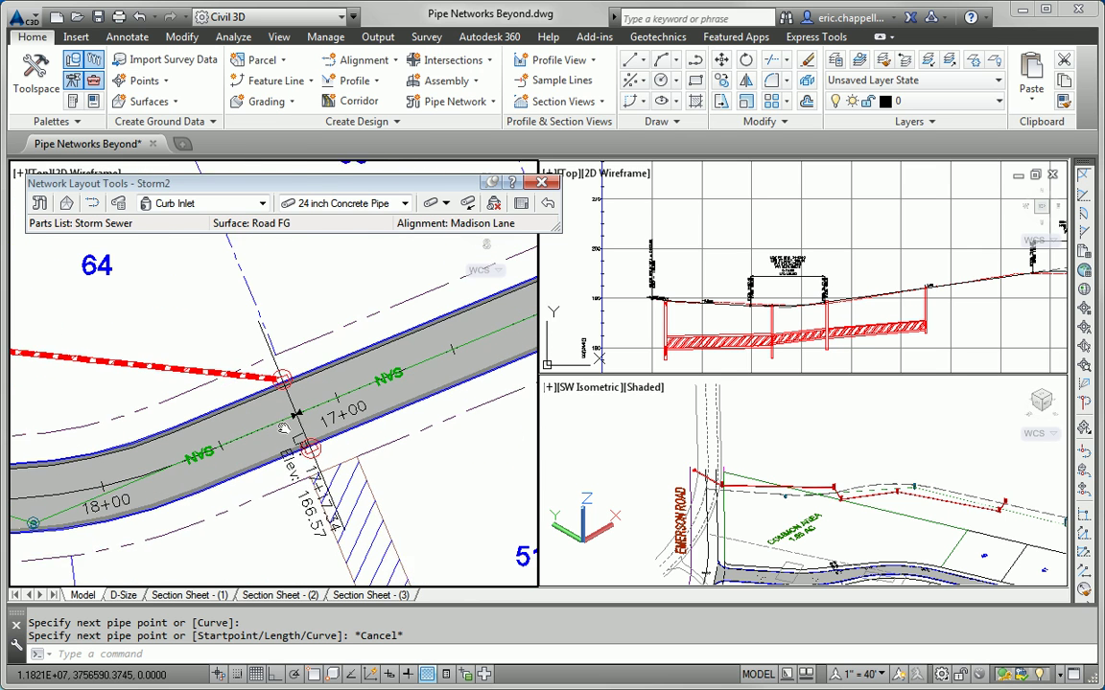
pyautogui.click(405, 206)
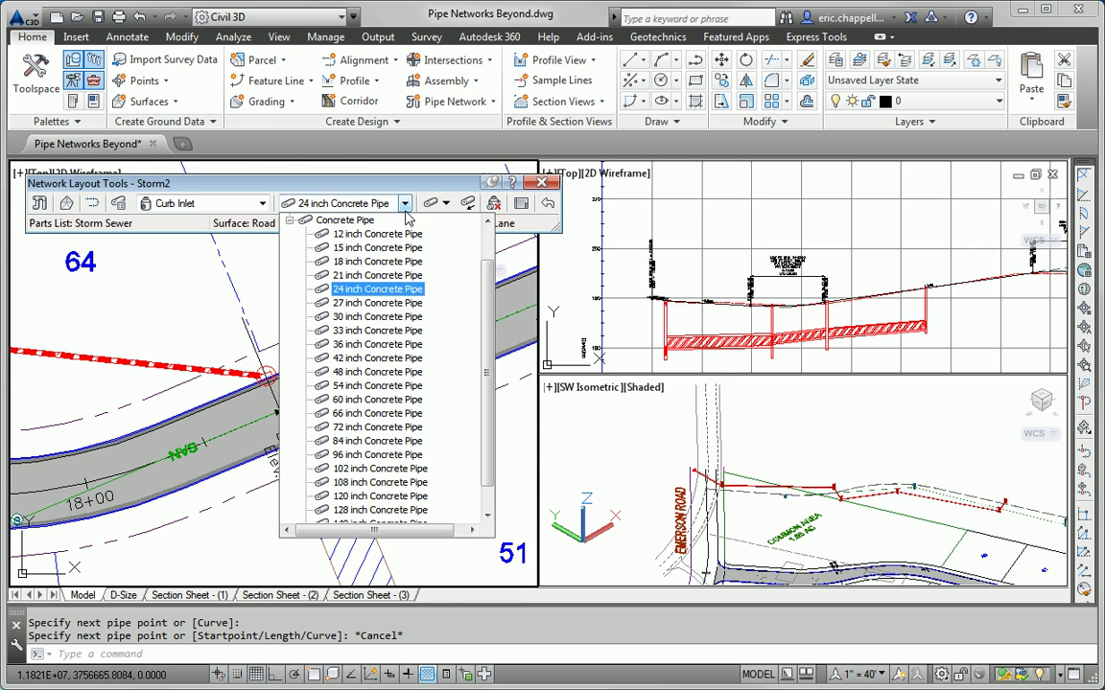
pyautogui.click(328, 284)
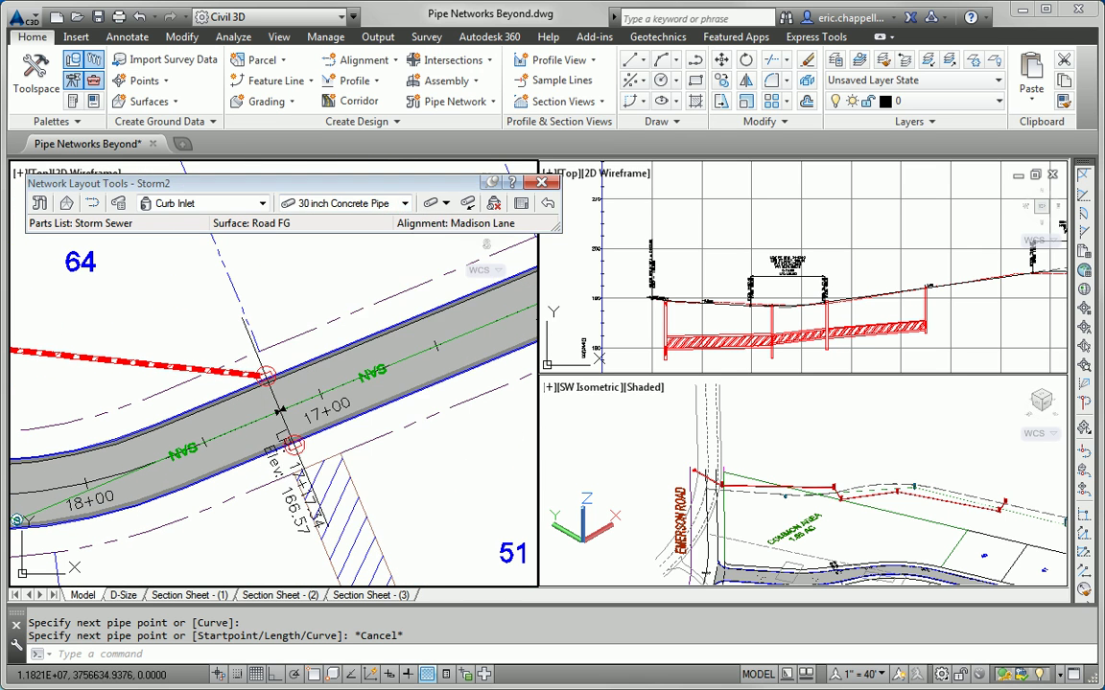
pyautogui.click(430, 204)
pyautogui.scroll(3, 261, 335)
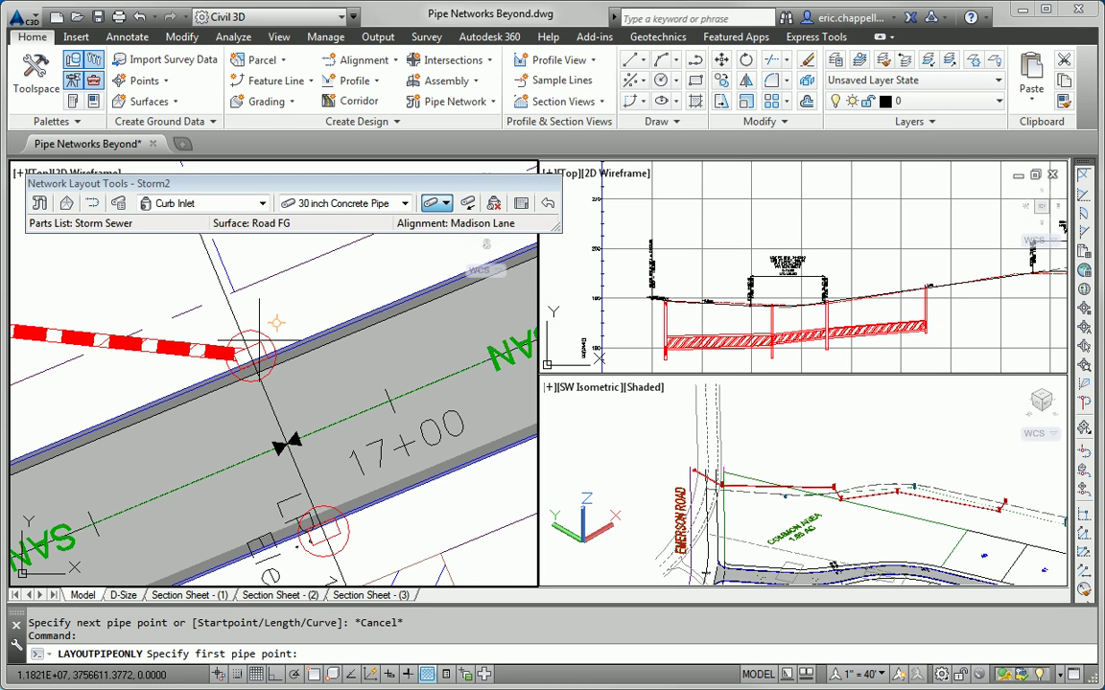
pyautogui.click(251, 357)
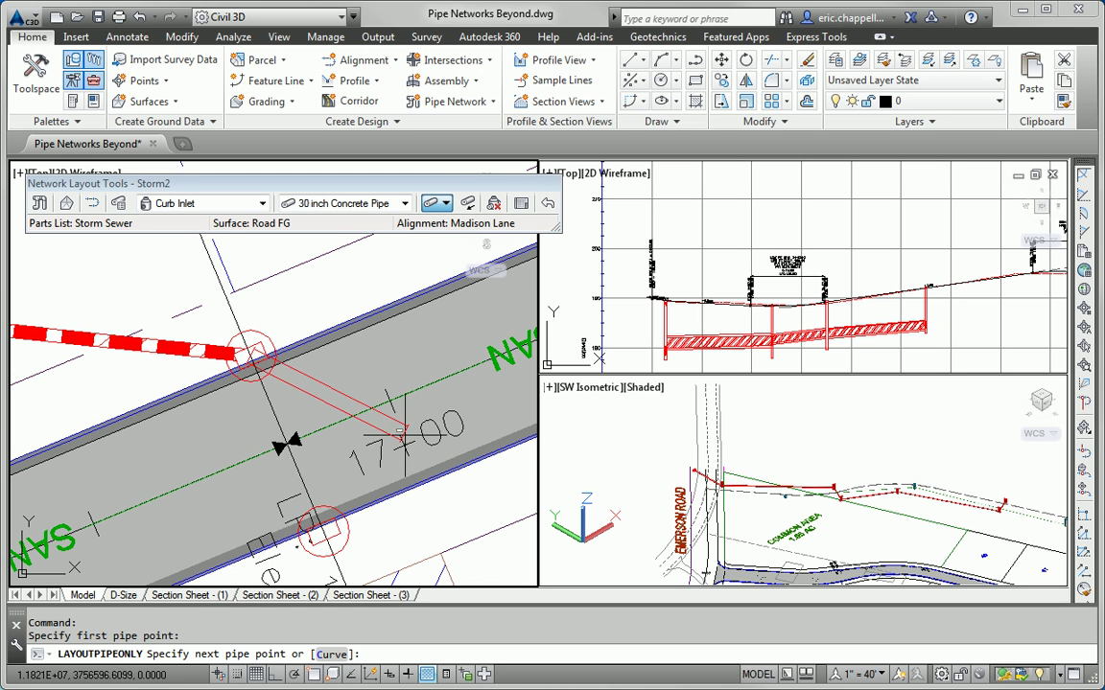
pyautogui.click(331, 523)
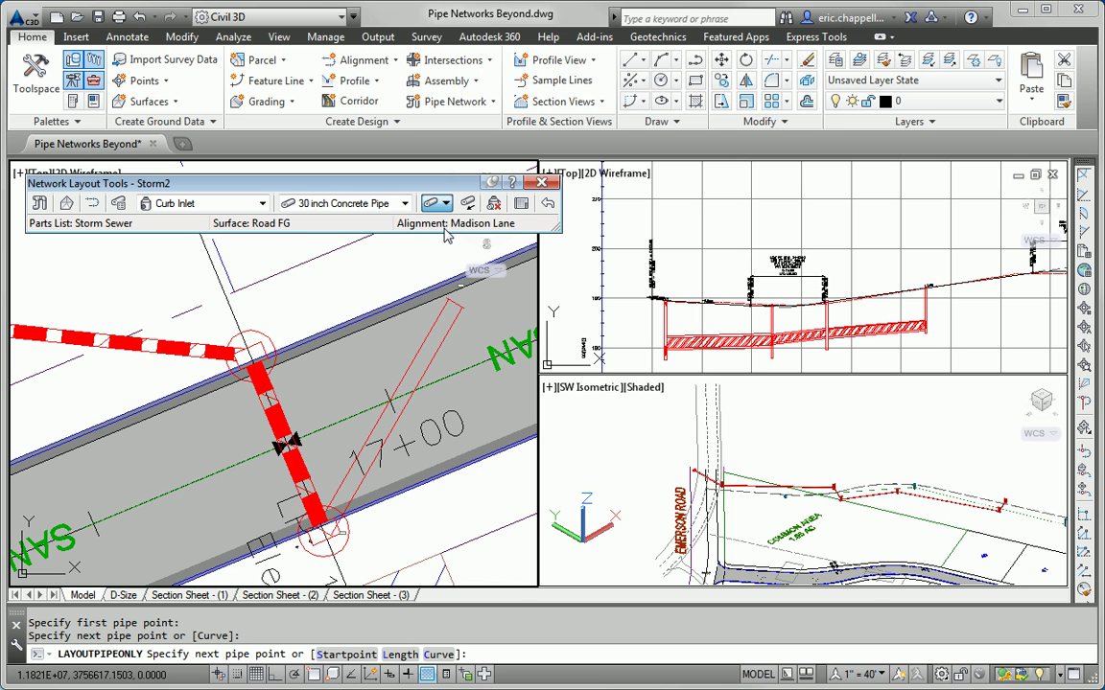
# Set the network layout to place pipes and structures using 36 inch Concrete Pipe and Winged Headwall for 36" Pipe.
pyautogui.click(404, 203)
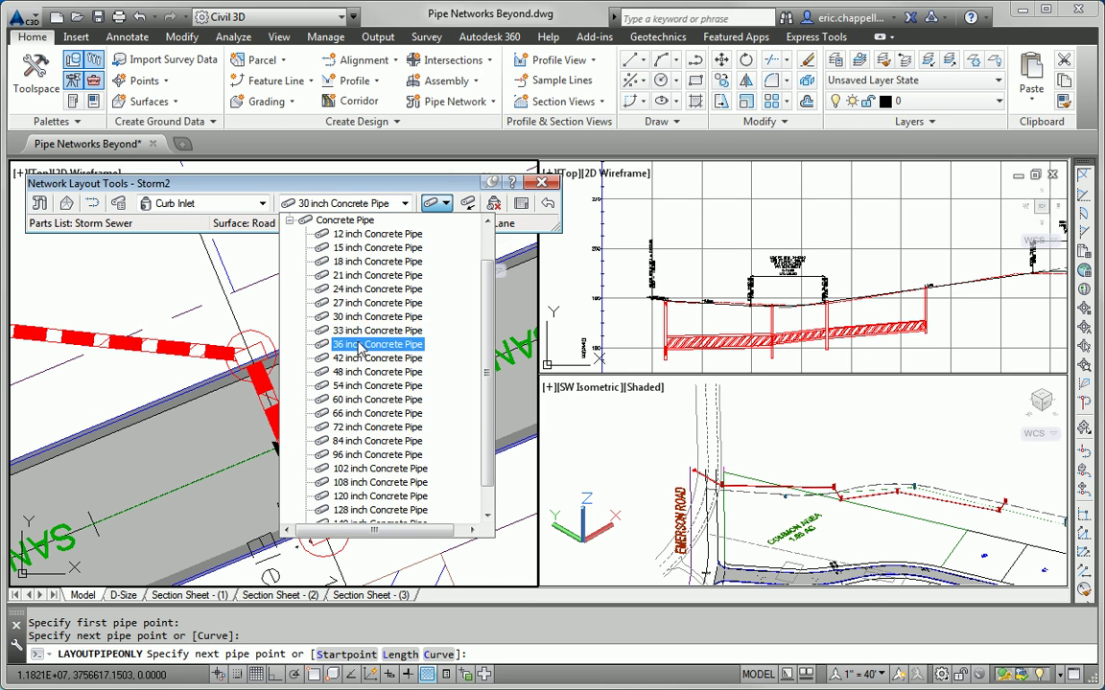
pyautogui.click(341, 316)
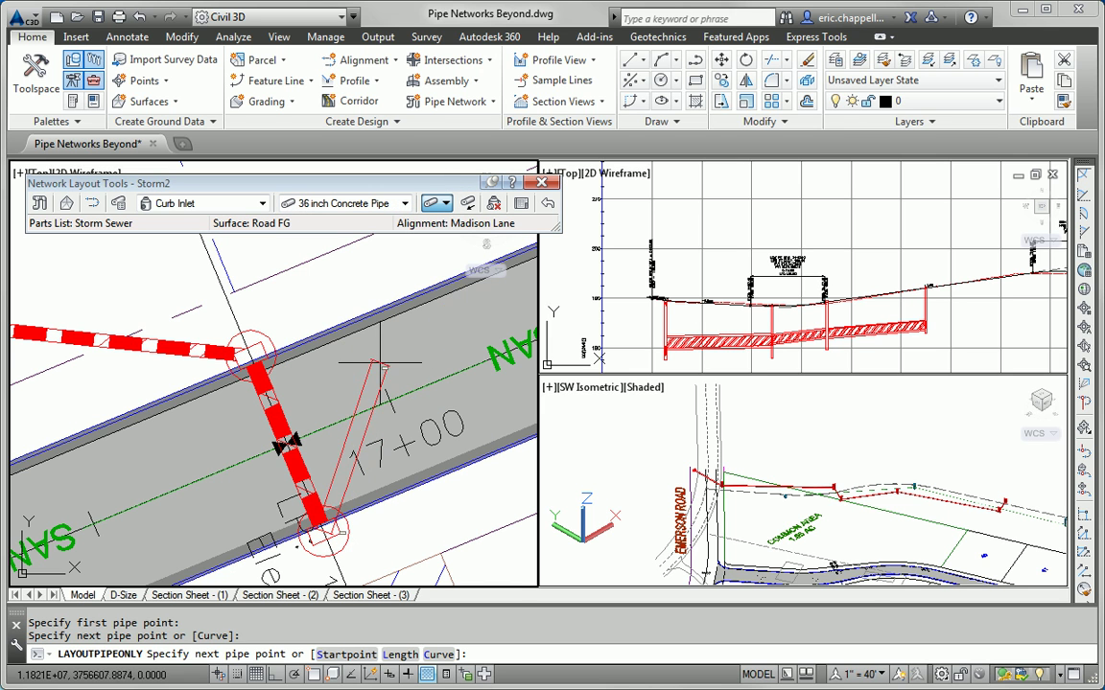
pyautogui.click(444, 205)
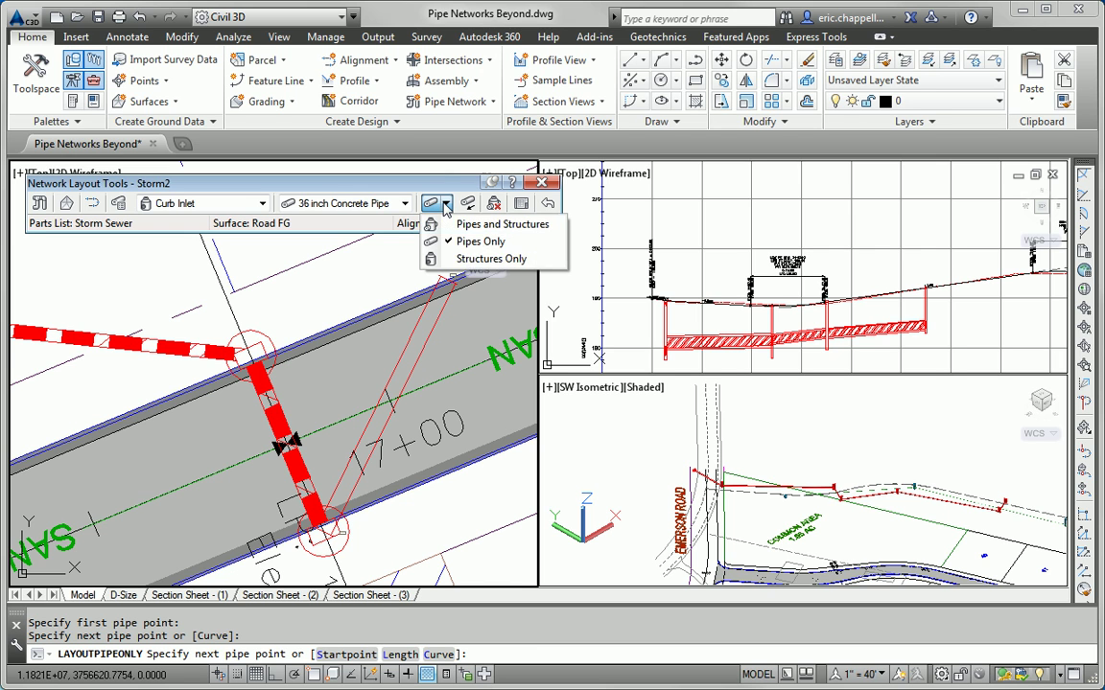
pyautogui.click(481, 227)
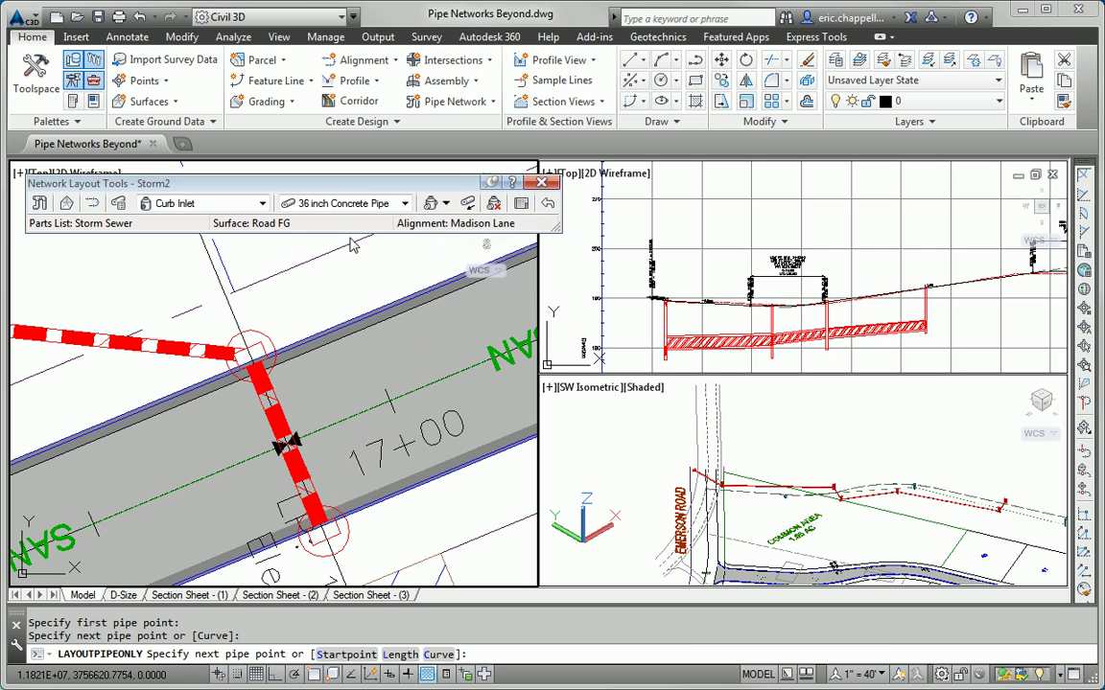
pyautogui.click(261, 203)
pyautogui.click(146, 303)
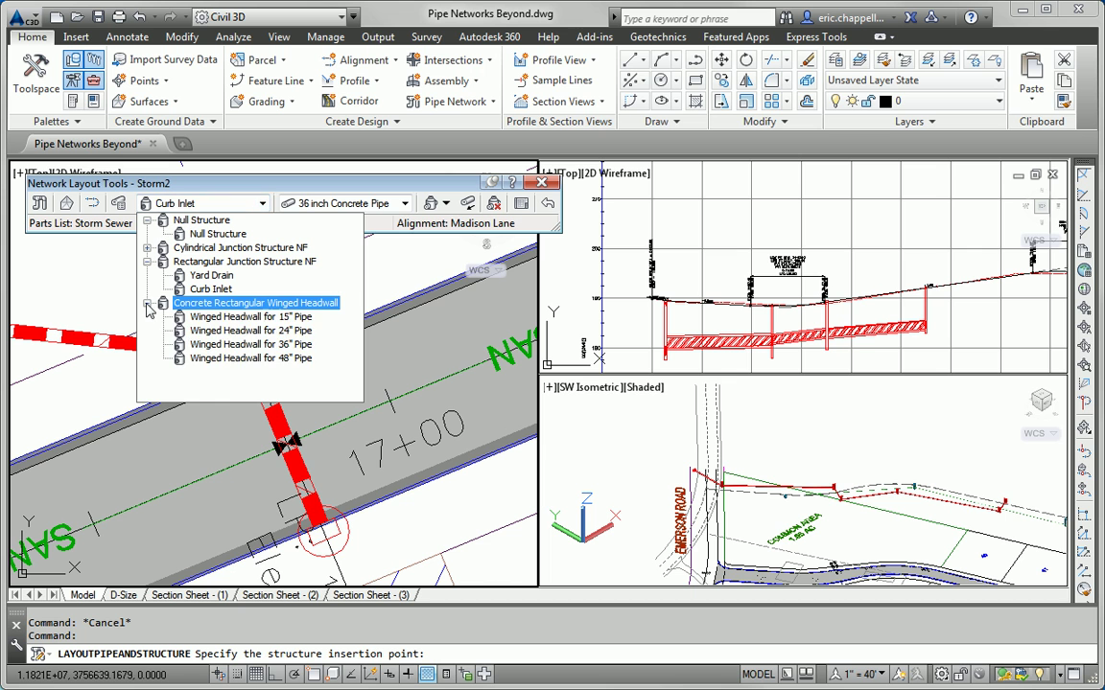
pyautogui.click(230, 344)
# Lay the outfall pipe from the south curb inlet near station 17+00 along the drainage easement to a headwall just past its end.
pyautogui.scroll(-3, 324, 407)
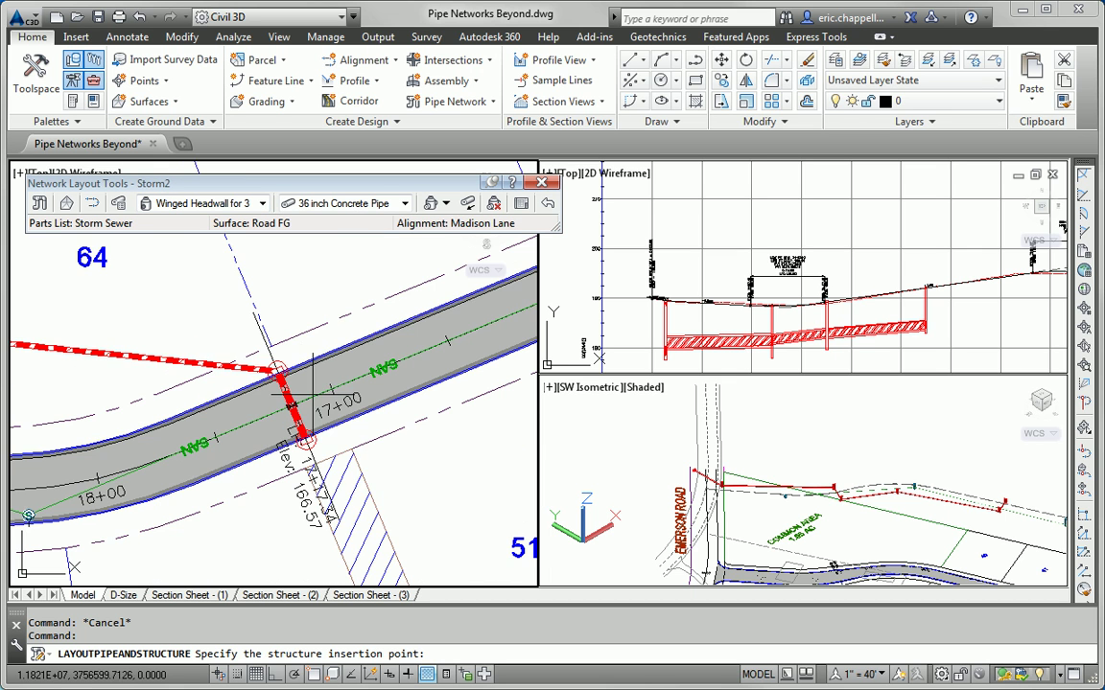
pyautogui.scroll(2, 301, 429)
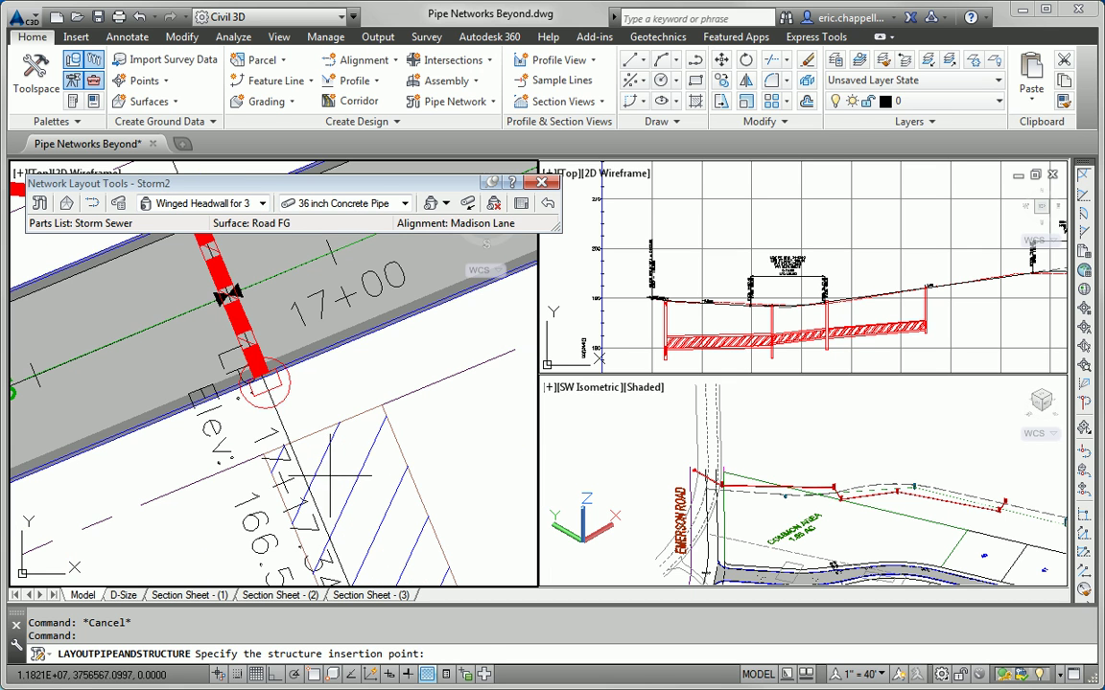
pyautogui.click(273, 383)
pyautogui.scroll(-3, 288, 402)
pyautogui.moveTo(303, 452); pyautogui.dragTo(207, 263, button='middle')
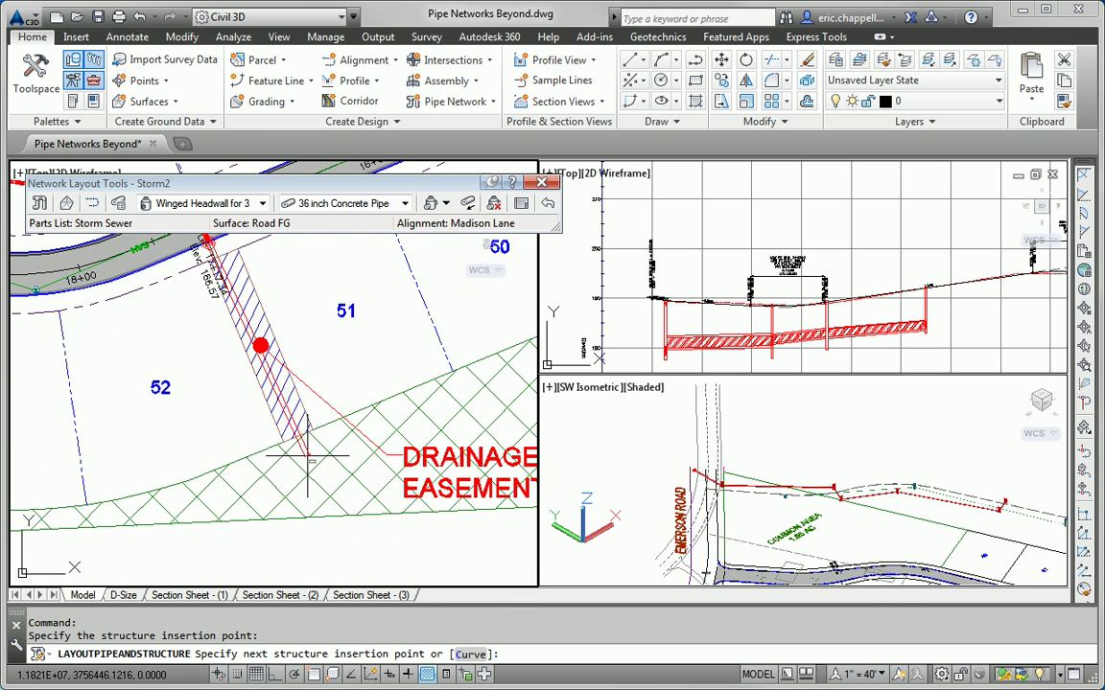
pyautogui.scroll(2, 303, 456)
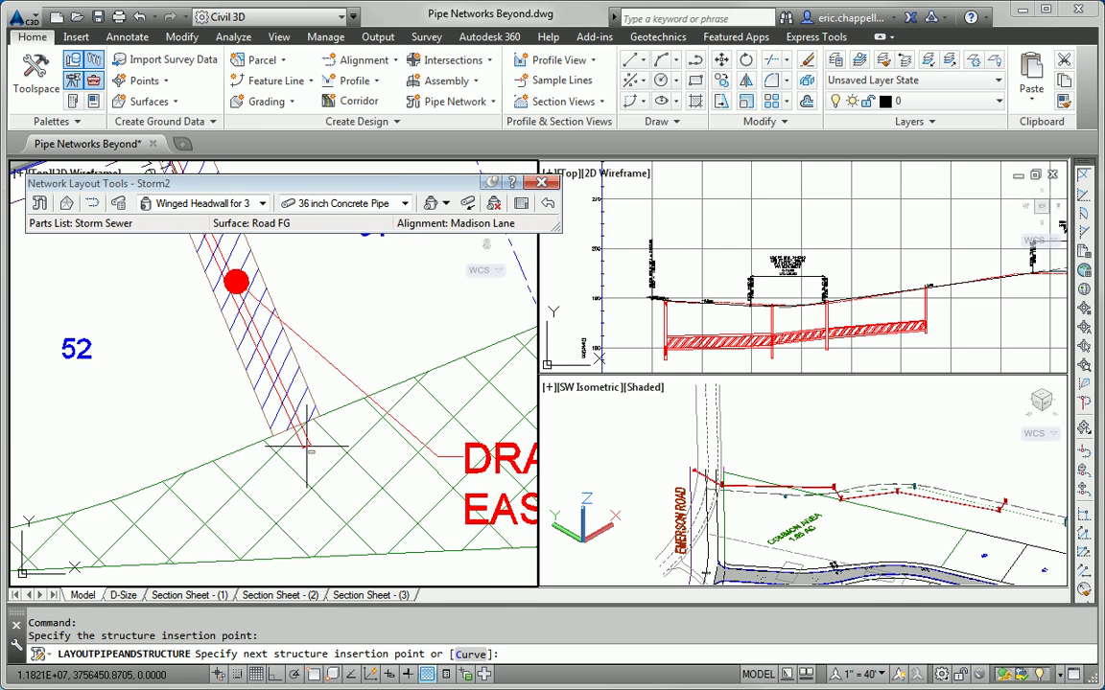
pyautogui.click(308, 458)
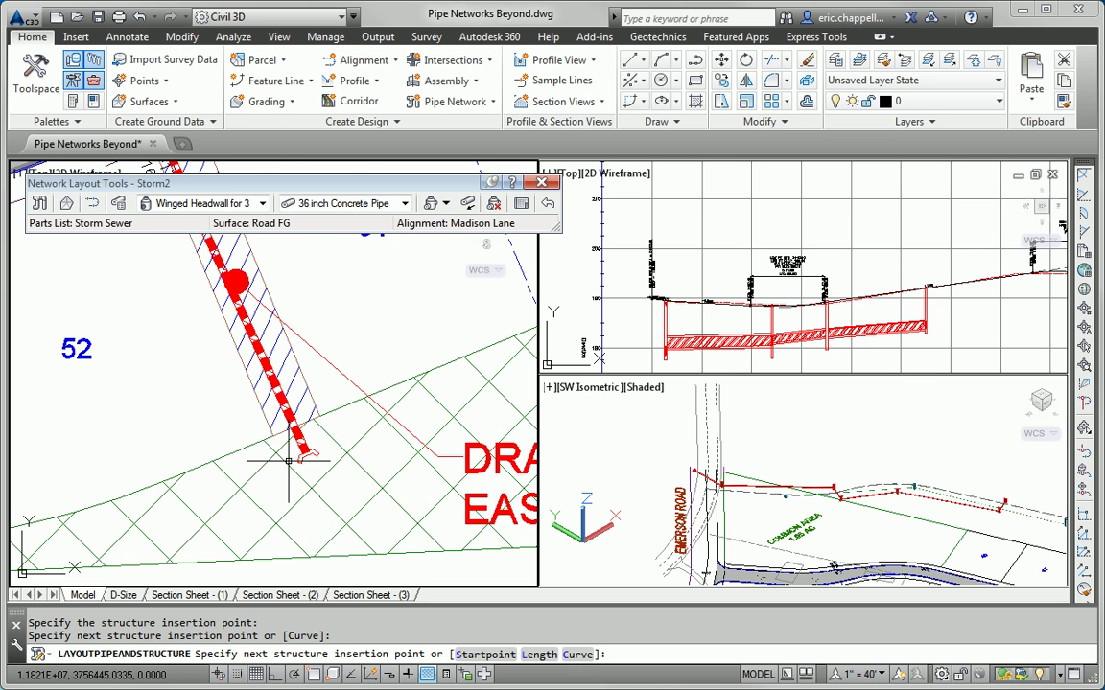
pyautogui.press('Escape')
# Adjust the position of the outfall headwall slightly farther beyond the end of the drainage easement.
pyautogui.scroll(2, 288, 464)
pyautogui.scroll(1, 289, 464)
pyautogui.click(370, 452)
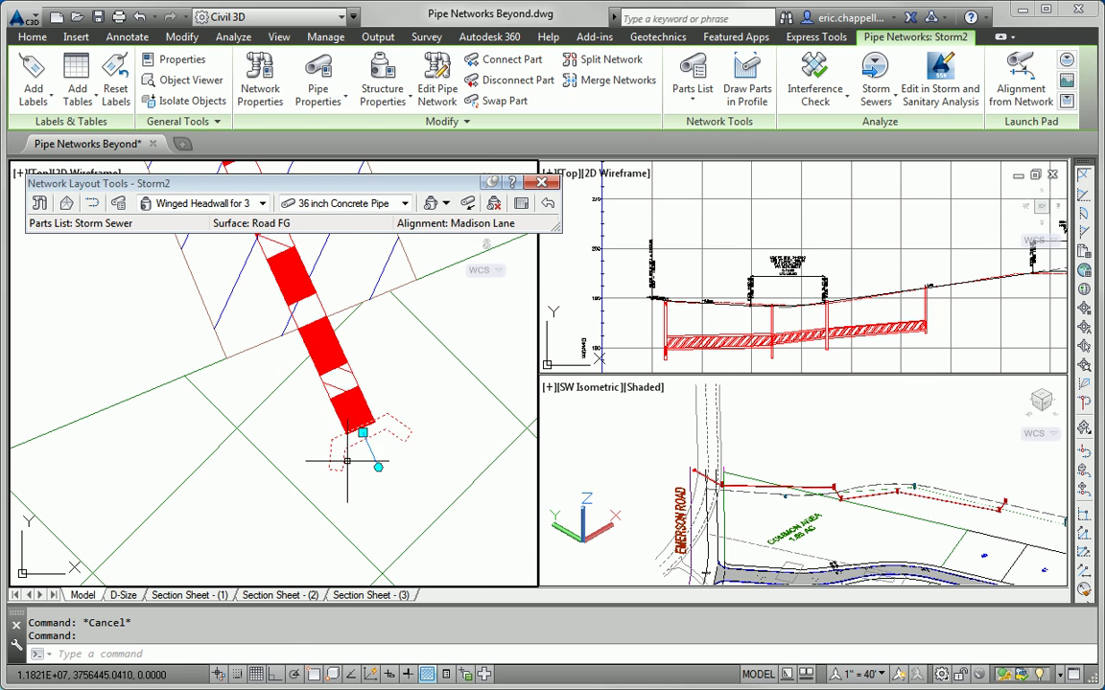
pyautogui.click(378, 467)
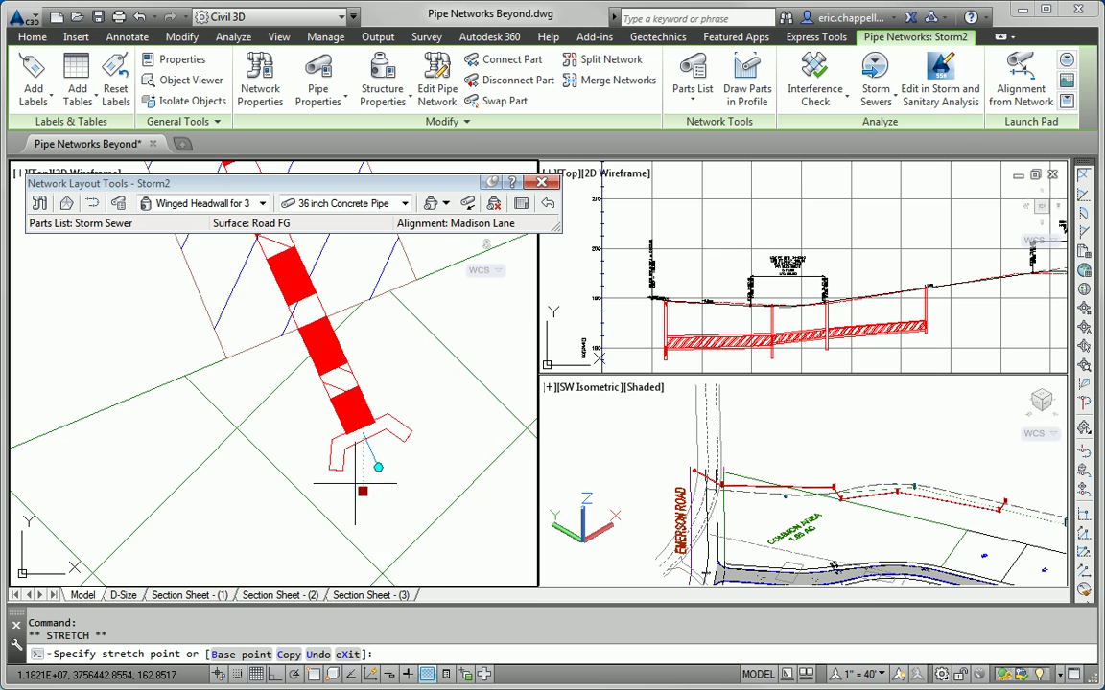
pyautogui.scroll(-2, 388, 480)
pyautogui.click(385, 467)
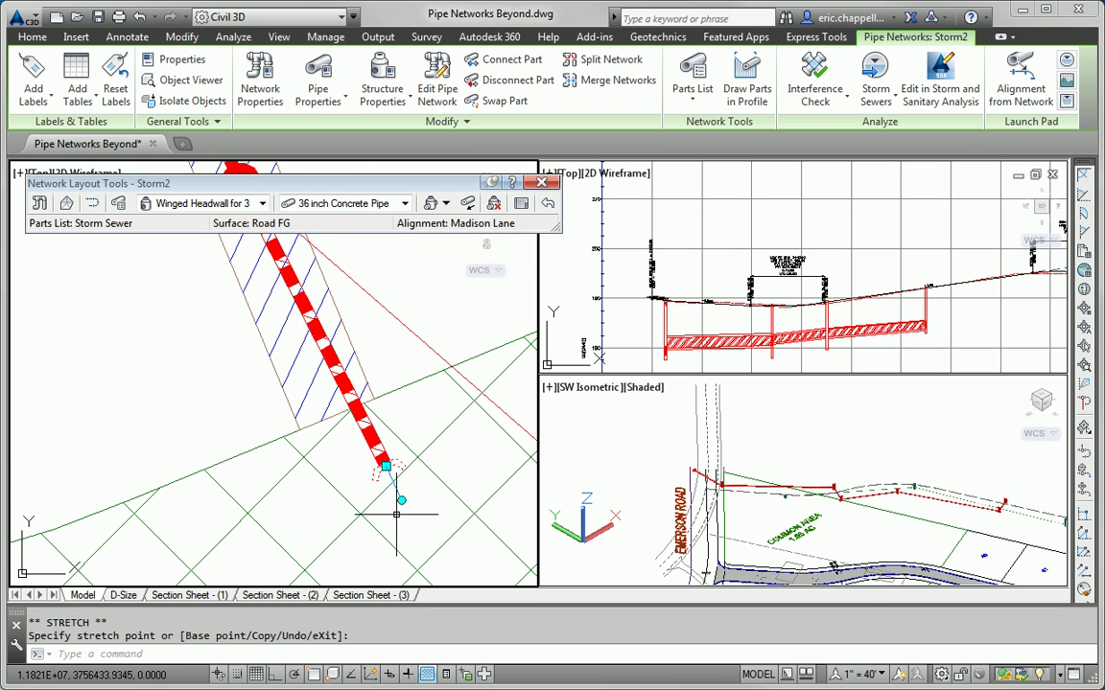
pyautogui.click(384, 467)
pyautogui.scroll(3, 401, 500)
pyautogui.click(342, 450)
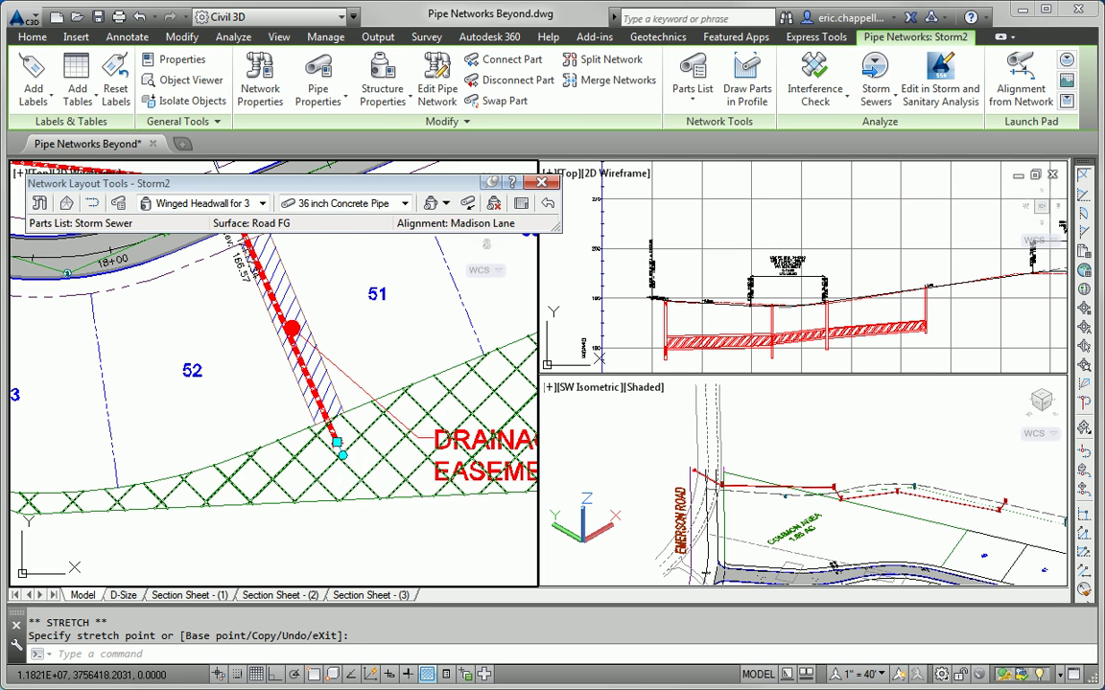
pyautogui.press('Escape')
# Insert a Storm Manhole, as structure only, in the long pipe crossing lot 32 north of station 5+00.
pyautogui.scroll(-2, 355, 484)
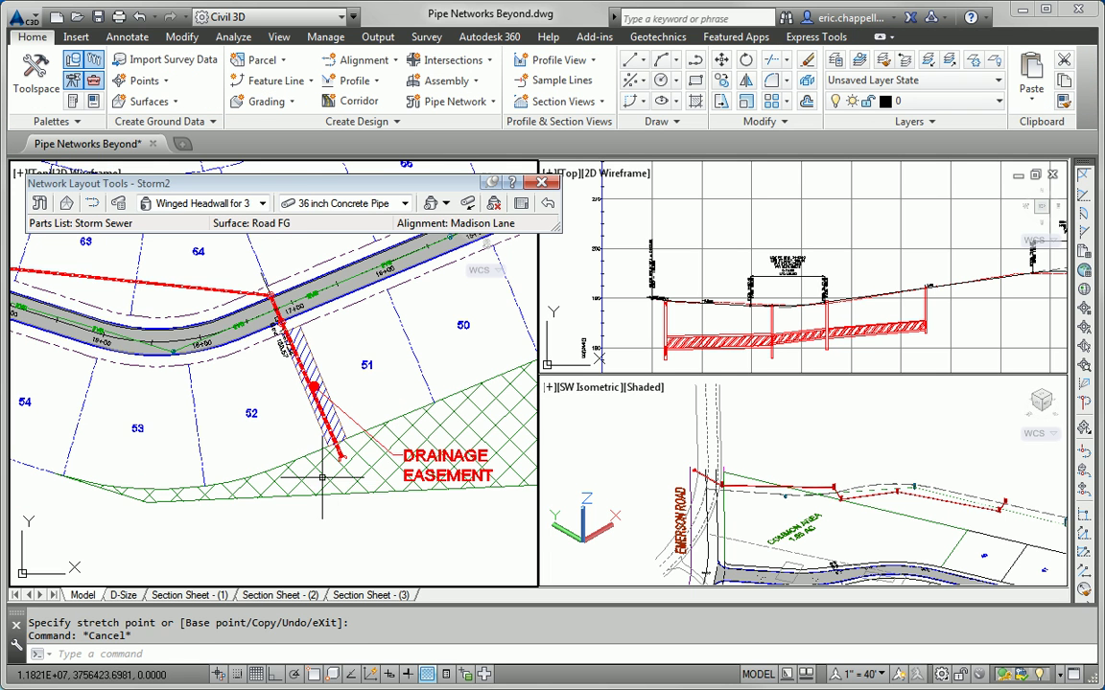
pyautogui.scroll(-3, 257, 429)
pyautogui.moveTo(251, 376); pyautogui.dragTo(261, 494, button='middle')
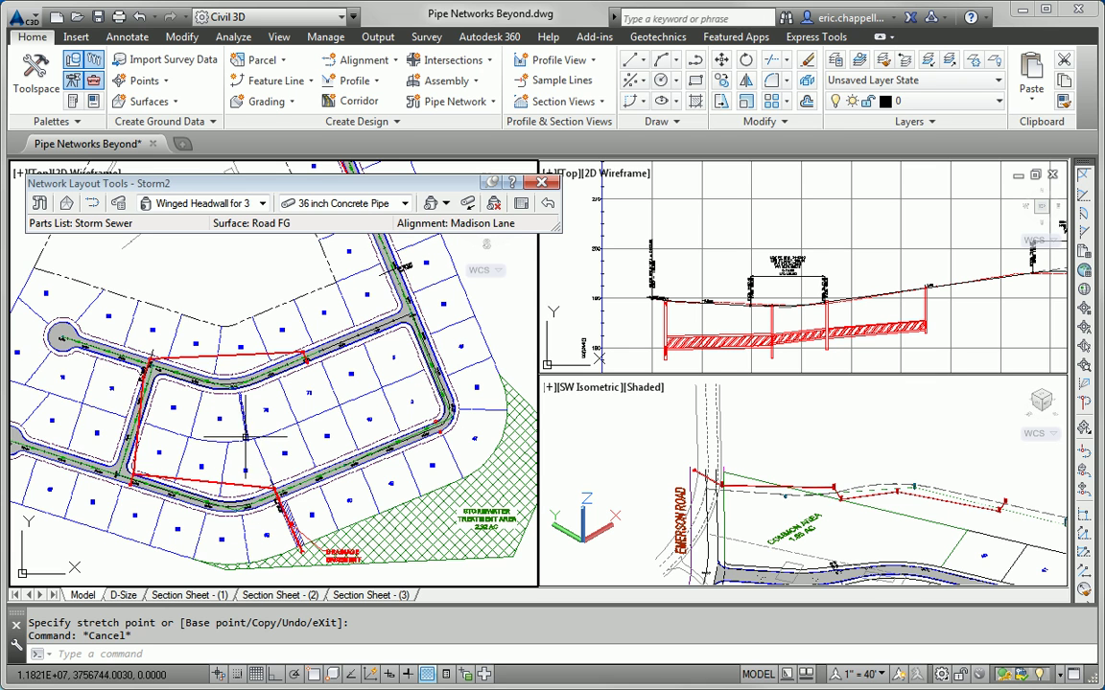
pyautogui.scroll(4, 245, 345)
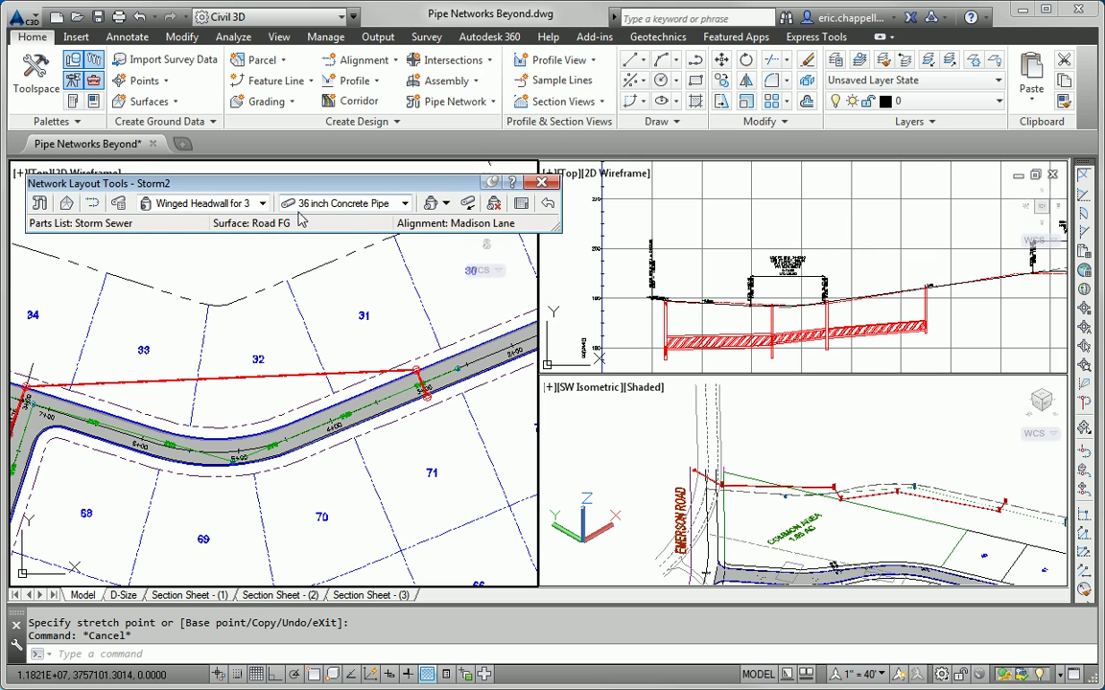
pyautogui.click(261, 203)
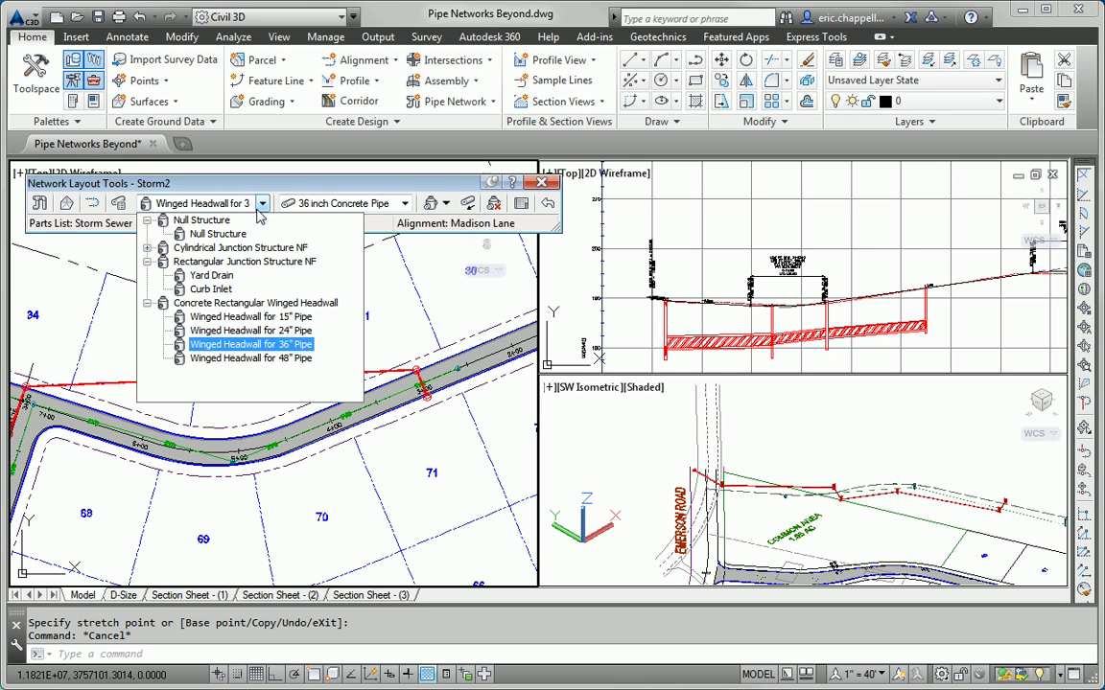
pyautogui.click(147, 248)
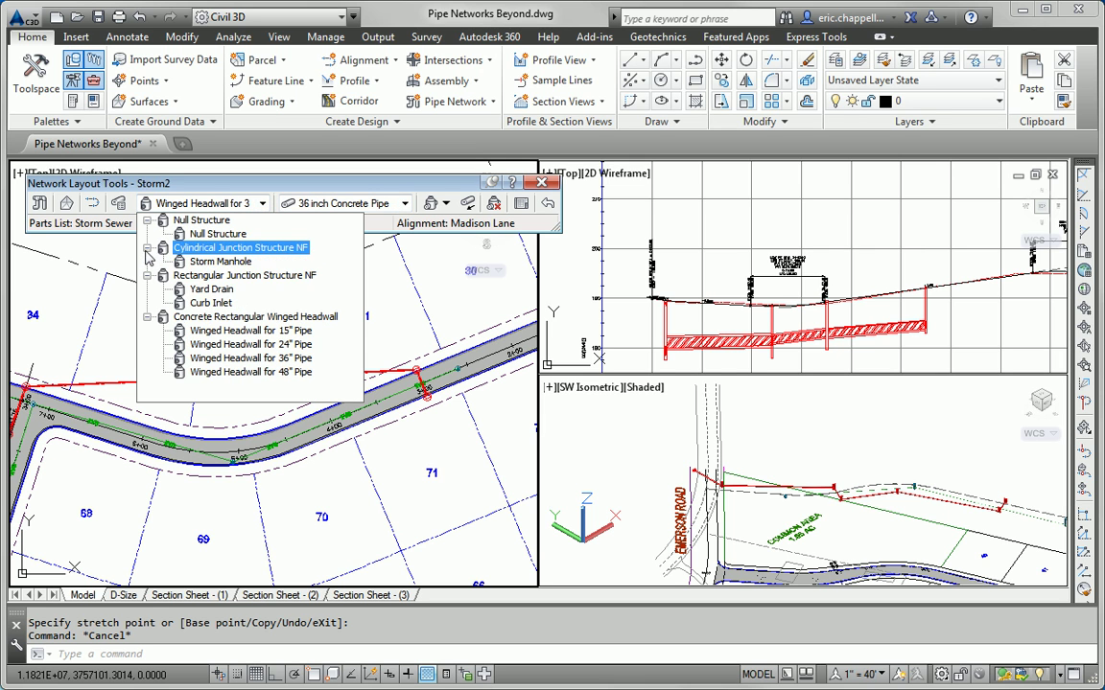
pyautogui.click(202, 269)
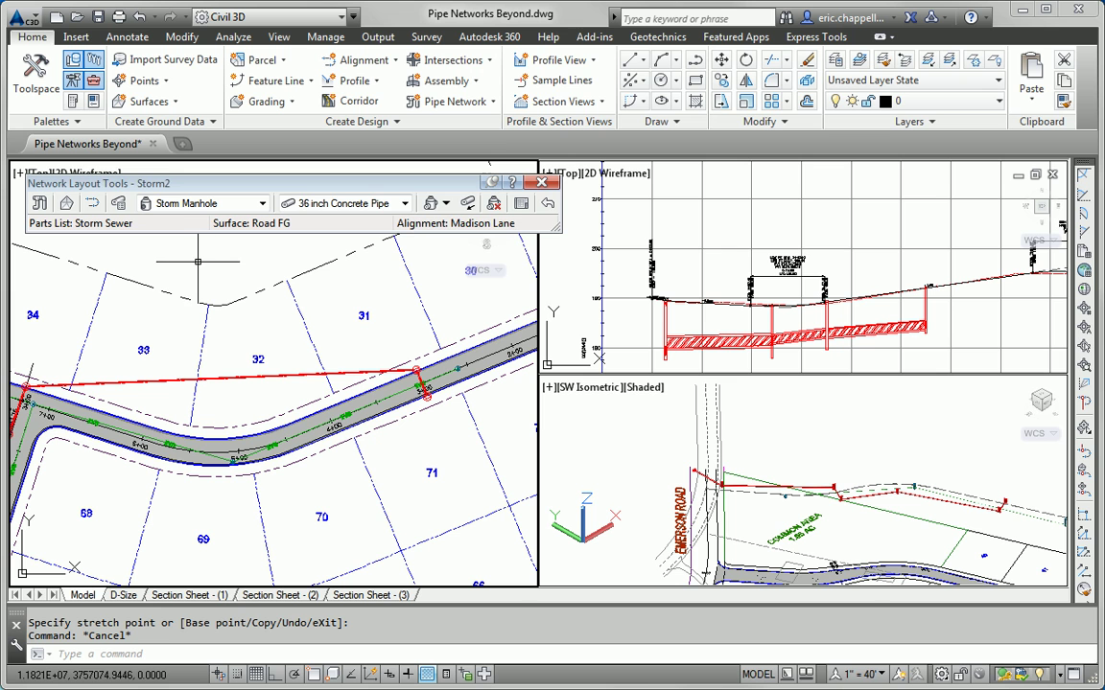
pyautogui.click(445, 203)
pyautogui.click(468, 256)
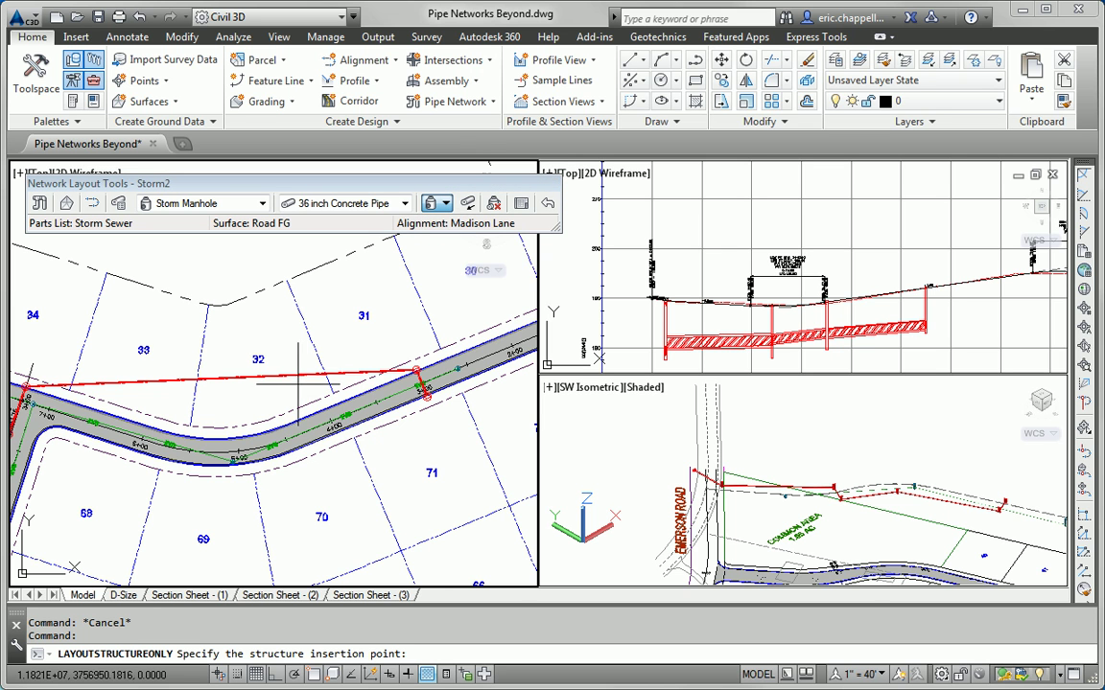
pyautogui.scroll(2, 298, 384)
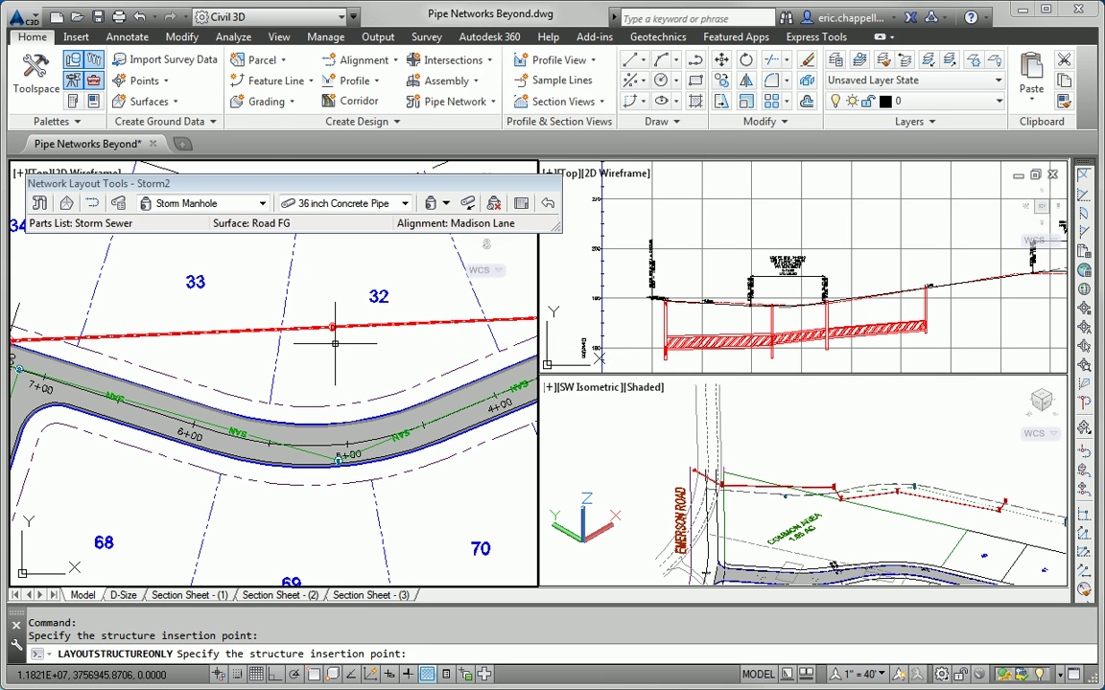
pyautogui.press('Escape')
pyautogui.press('Escape')
# Move the manhole on lot 32 south to the road curve near station 5+00 so the pipes follow the road.
pyautogui.scroll(3, 333, 340)
pyautogui.click(334, 305)
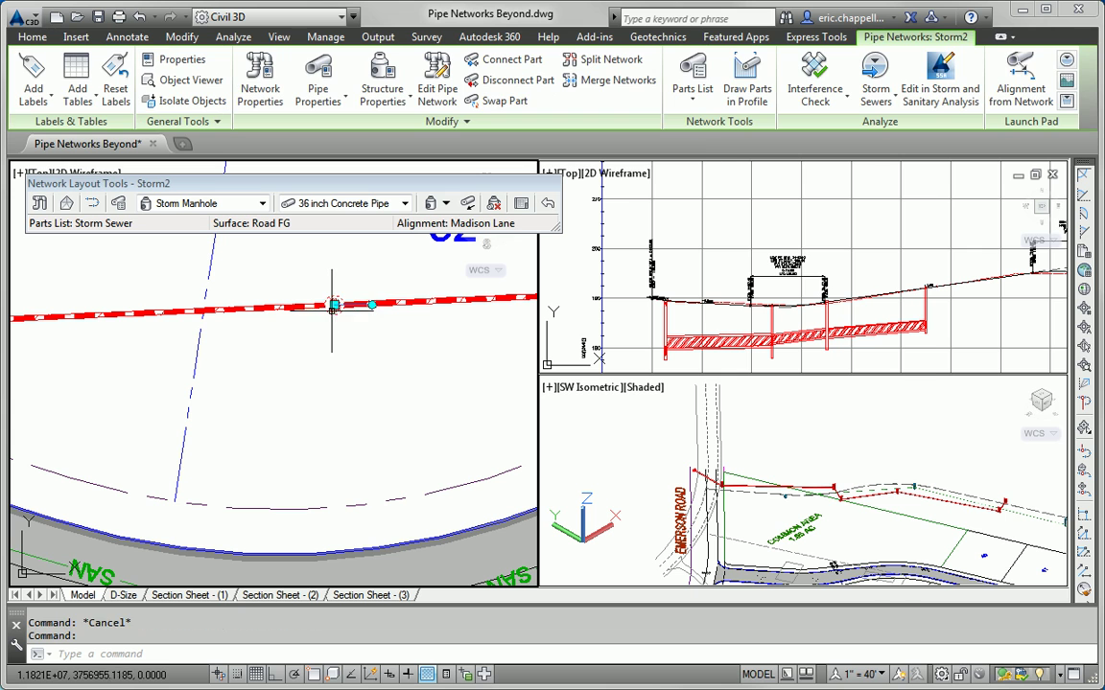
pyautogui.click(334, 305)
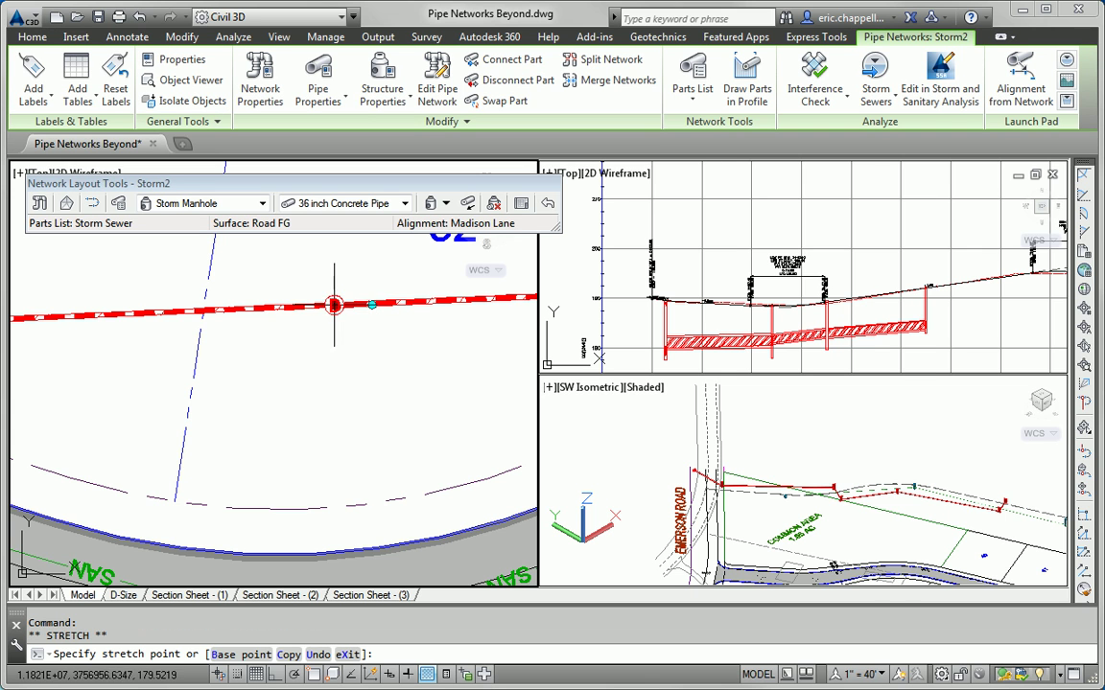
pyautogui.click(336, 541)
pyautogui.scroll(-1, 191, 522)
pyautogui.moveTo(251, 525); pyautogui.dragTo(333, 523, button='middle')
pyautogui.press('Escape')
pyautogui.click(415, 525)
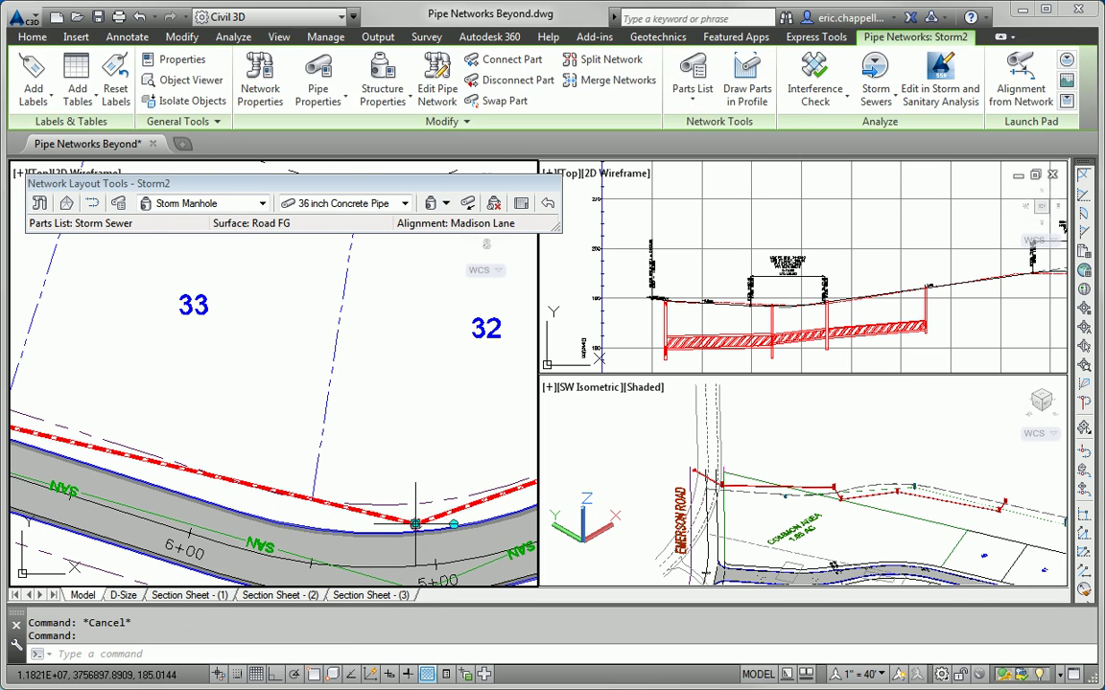
pyautogui.click(415, 525)
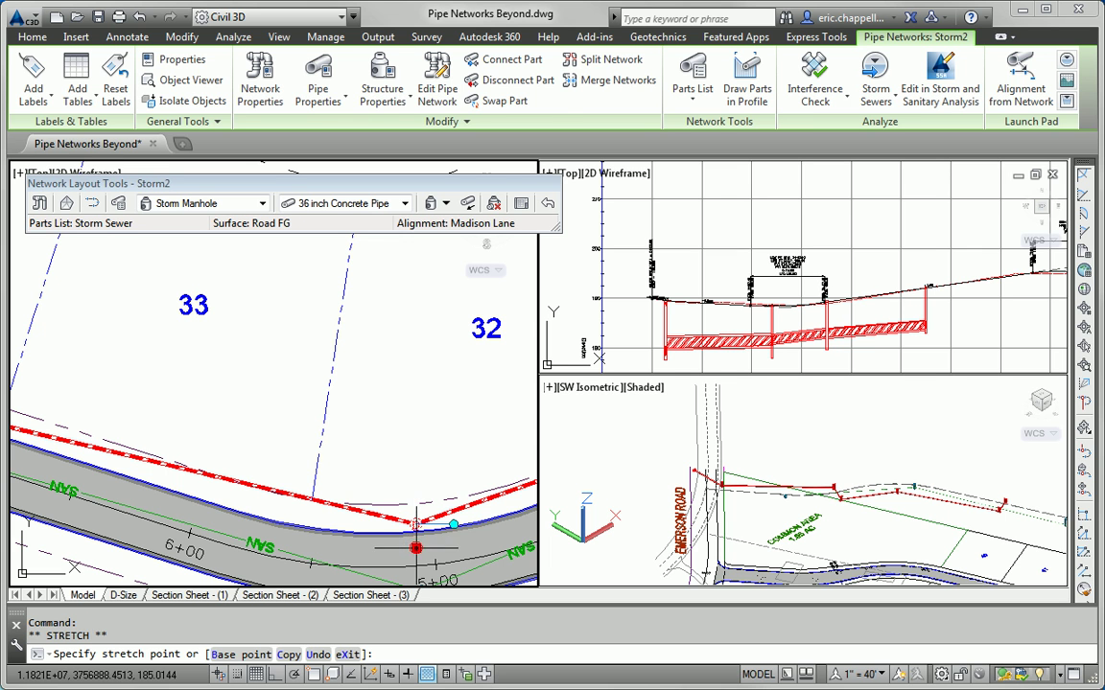
pyautogui.press('Escape')
pyautogui.press('Escape')
# Insert a Storm Manhole in the side road pipe just north of the curb inlet at the corner of lot 62.
pyautogui.scroll(-2, 398, 532)
pyautogui.moveTo(398, 535); pyautogui.dragTo(485, 453, button='middle')
pyautogui.moveTo(247, 537); pyautogui.dragTo(243, 388, button='middle')
pyautogui.moveTo(244, 483); pyautogui.dragTo(250, 372, button='middle')
pyautogui.moveTo(145, 443); pyautogui.dragTo(226, 447, button='middle')
pyautogui.scroll(3, 201, 486)
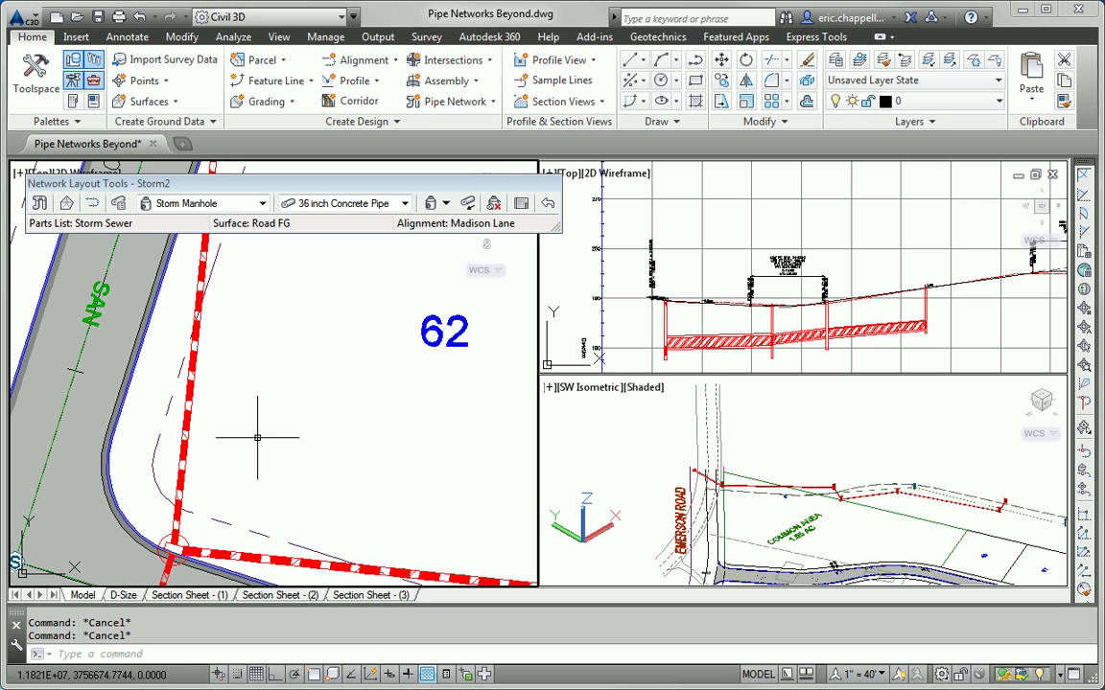
pyautogui.click(430, 203)
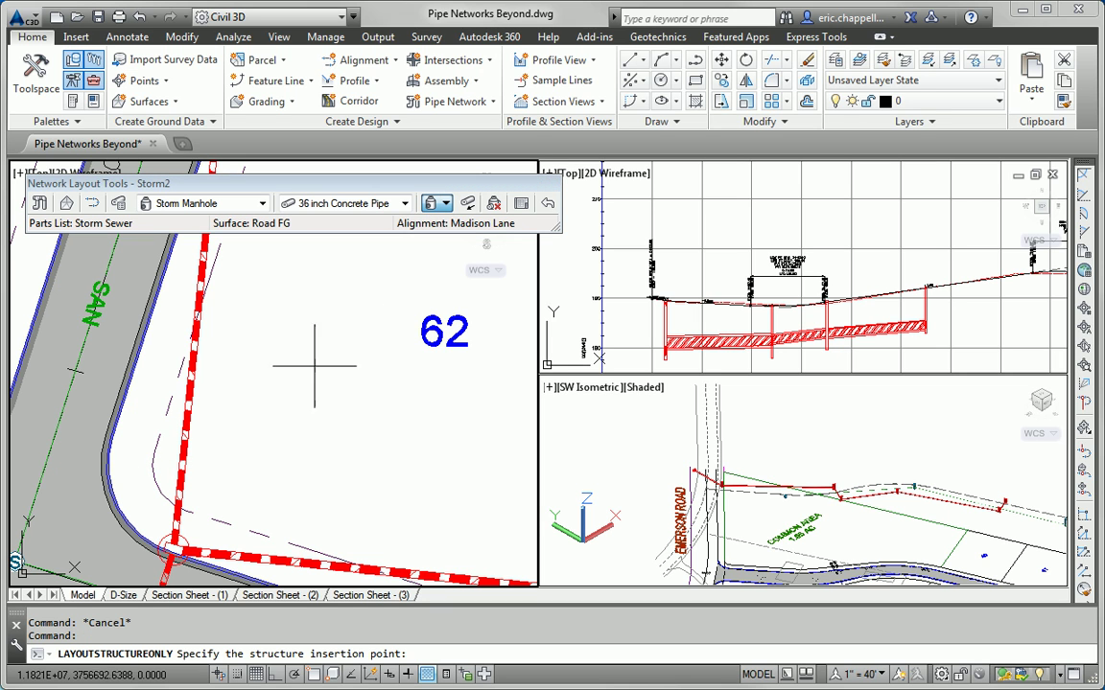
pyautogui.click(184, 465)
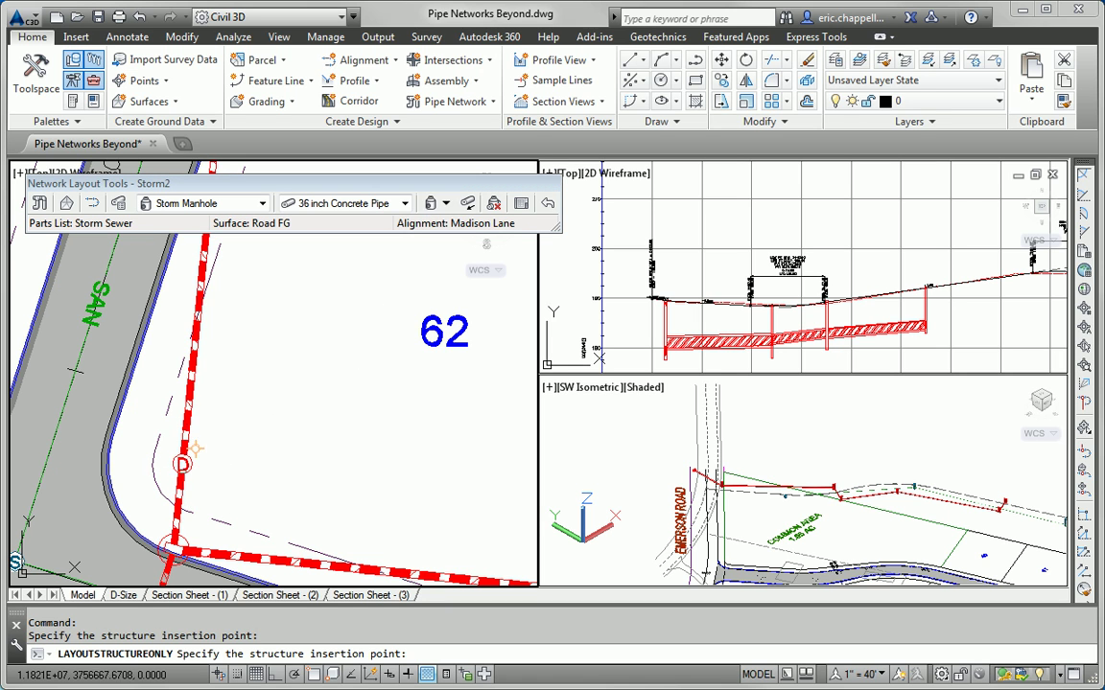
pyautogui.press('Escape')
# Move the manhole at the corner of lot 62 west to the curb return.
pyautogui.click(182, 465)
pyautogui.click(182, 465)
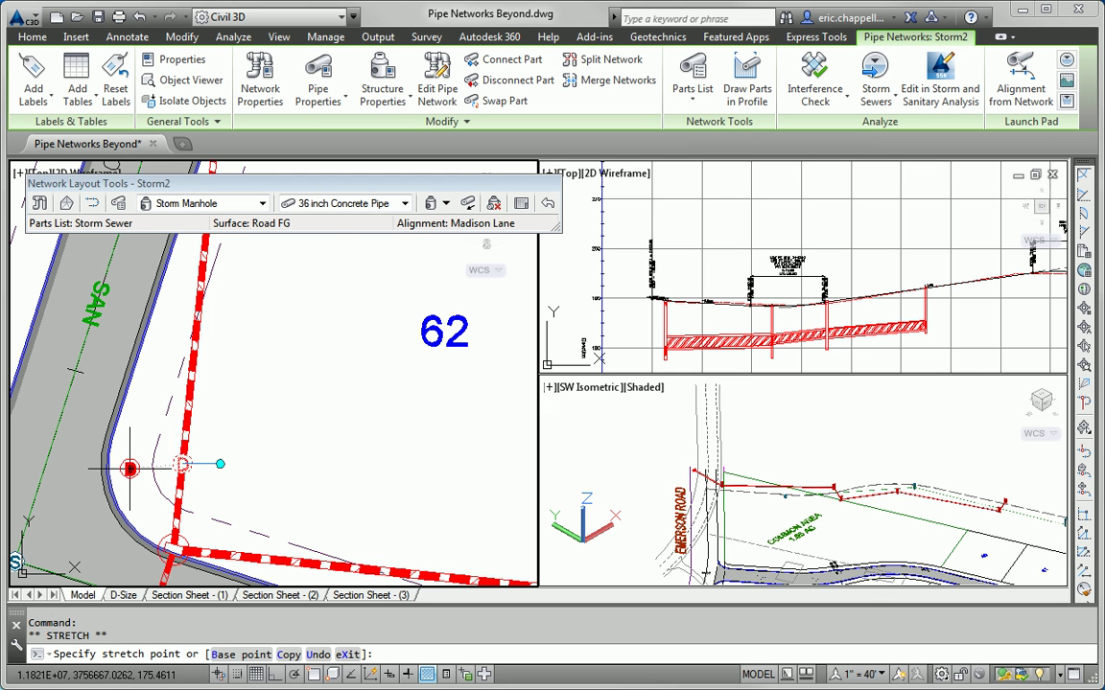
pyautogui.click(131, 469)
pyautogui.press('Escape')
# Insert a Storm Manhole in the long pipe crossing lots 63 and 64, near their shared lot line.
pyautogui.scroll(-2, 174, 484)
pyautogui.moveTo(271, 547); pyautogui.dragTo(84, 438, button='middle')
pyautogui.scroll(-2, 84, 437)
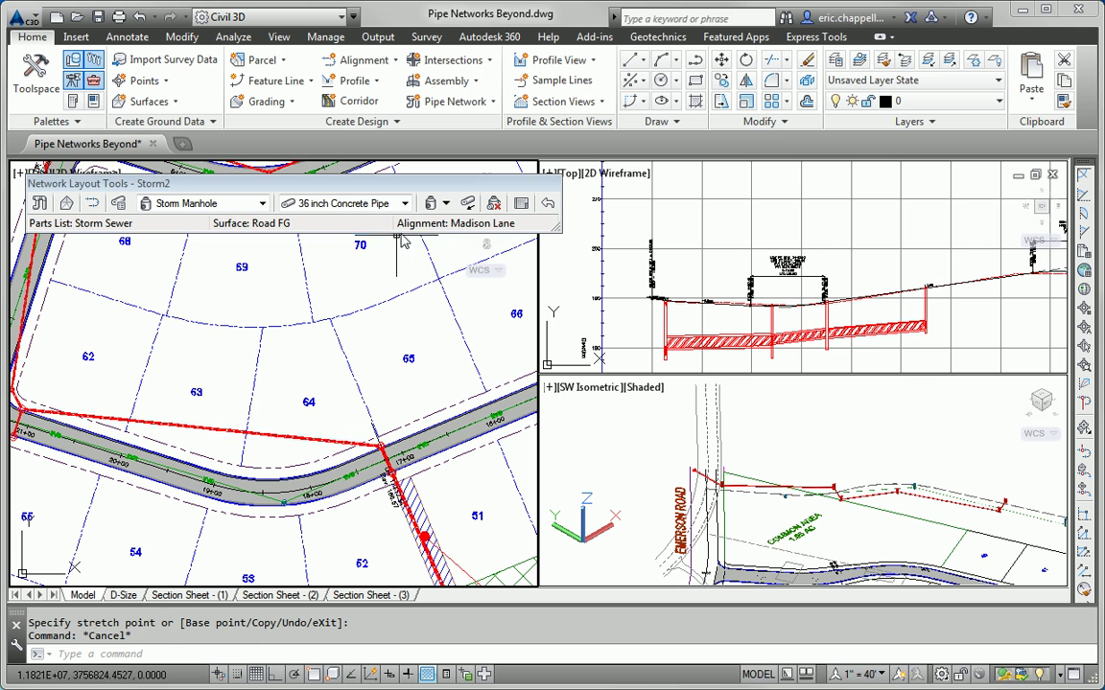
pyautogui.click(431, 205)
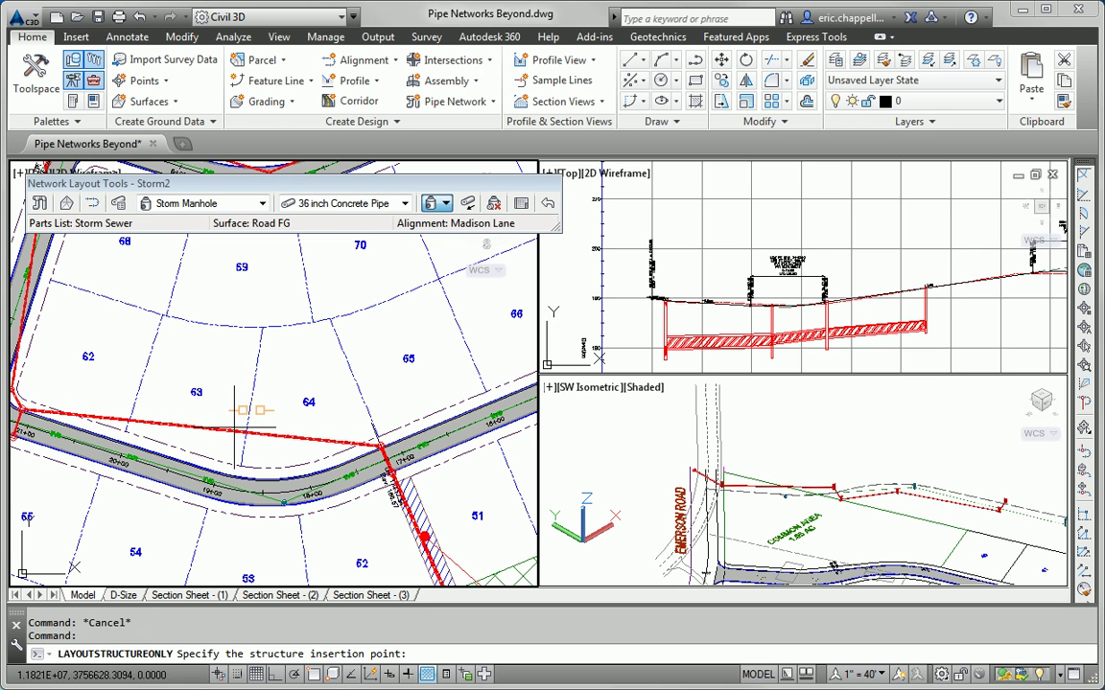
pyautogui.scroll(4, 232, 431)
pyautogui.press('Escape')
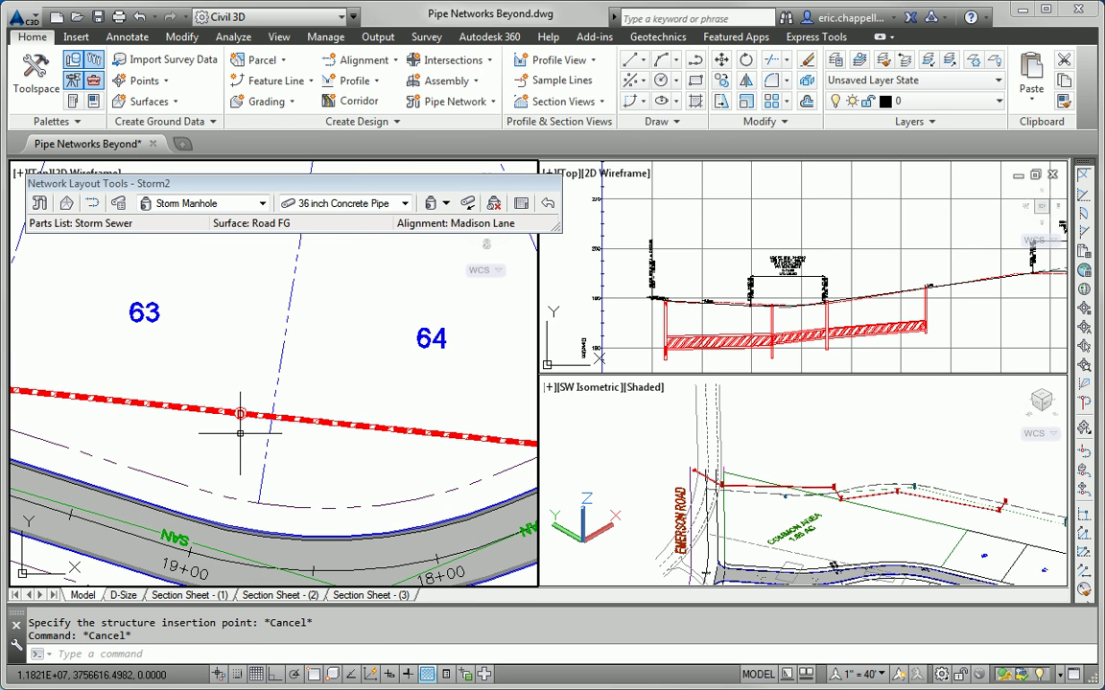
# Move the manhole near the line between lots 63 and 64 south into the road curve between stations 18+00 and 19+00.
pyautogui.click(239, 414)
pyautogui.click(240, 414)
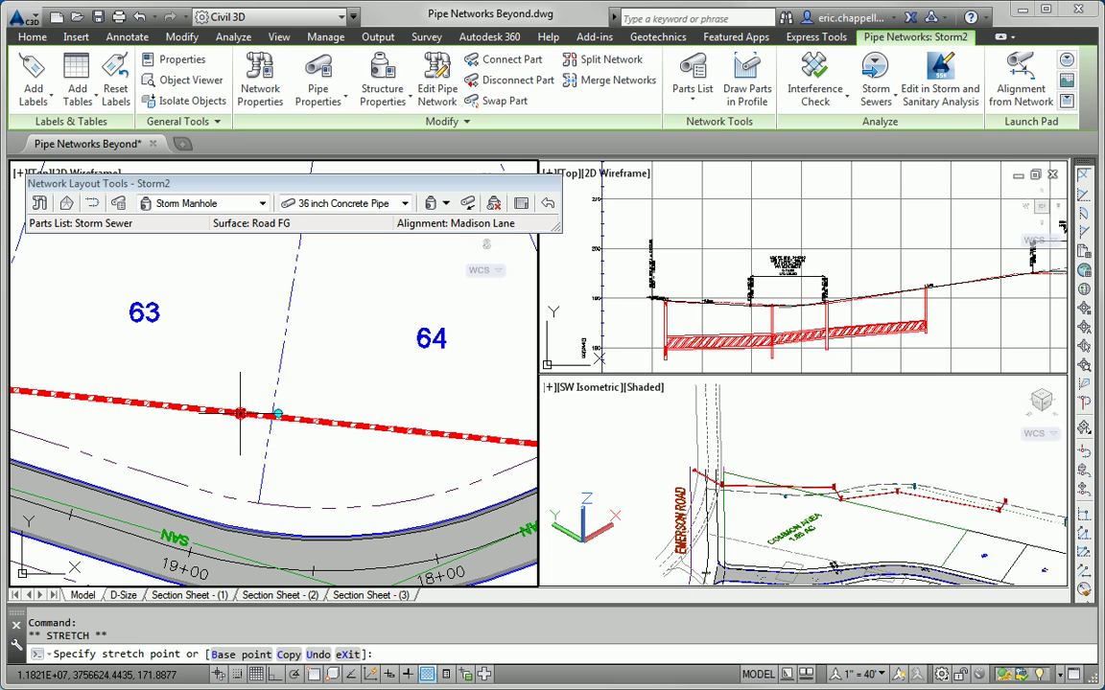
pyautogui.click(299, 555)
pyautogui.scroll(-2, 291, 535)
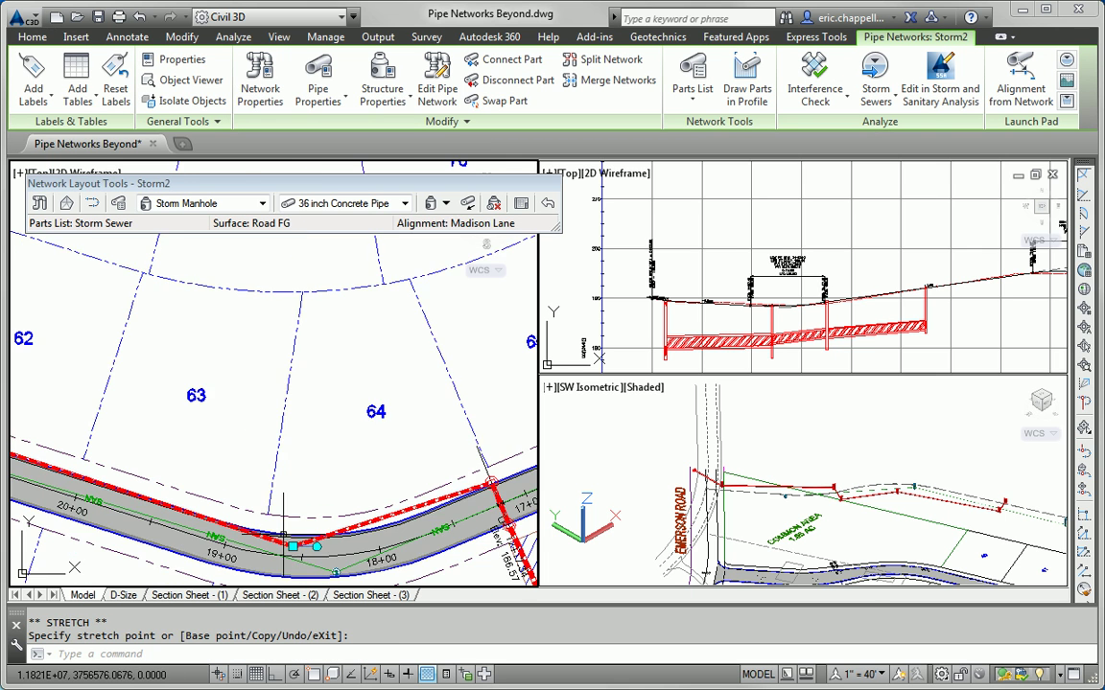
# Shift the manhole in the road curve between stations 18+00 and 19+00 slightly northeast.
pyautogui.moveTo(297, 527); pyautogui.dragTo(424, 498, button='middle')
pyautogui.scroll(3, 417, 513)
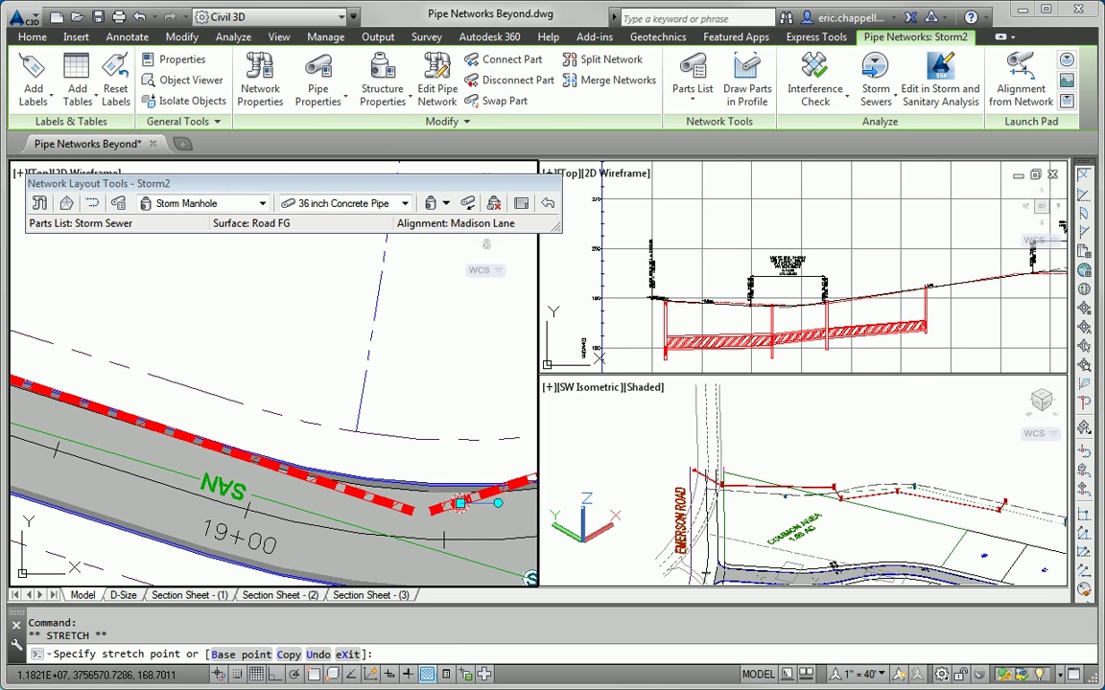
pyautogui.press('Escape')
# Examine how the Storm2 pipes follow the roads around lots 62 to 71, including the long run along lots 63 and 64.
pyautogui.scroll(-2, 402, 512)
pyautogui.moveTo(422, 513); pyautogui.dragTo(393, 558, button='middle')
pyautogui.scroll(-2, 303, 504)
pyautogui.moveTo(306, 365); pyautogui.dragTo(299, 539, button='middle')
pyautogui.scroll(2, 386, 368)
pyautogui.scroll(-3, 416, 383)
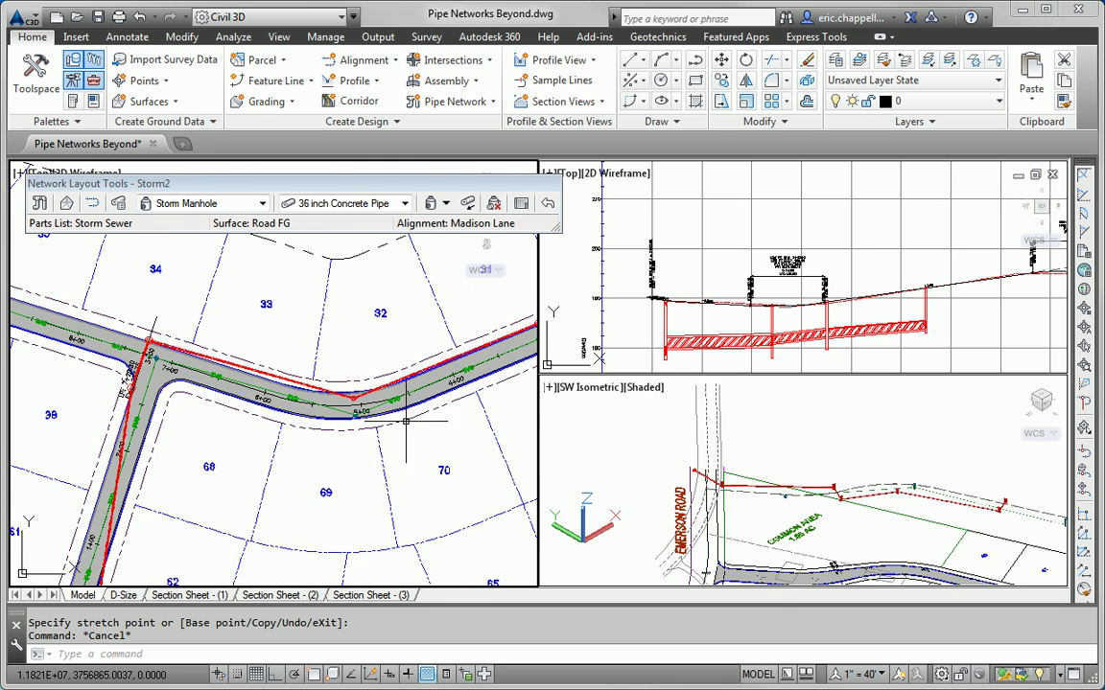
pyautogui.moveTo(426, 468); pyautogui.dragTo(293, 376, button='middle')
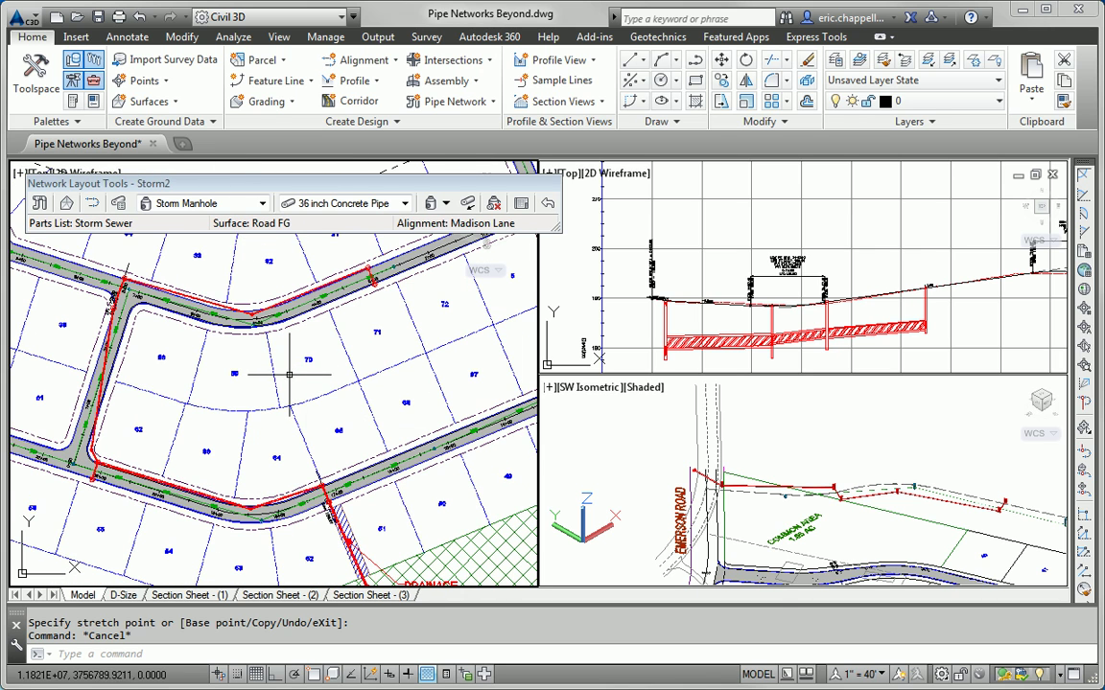
pyautogui.scroll(3, 259, 558)
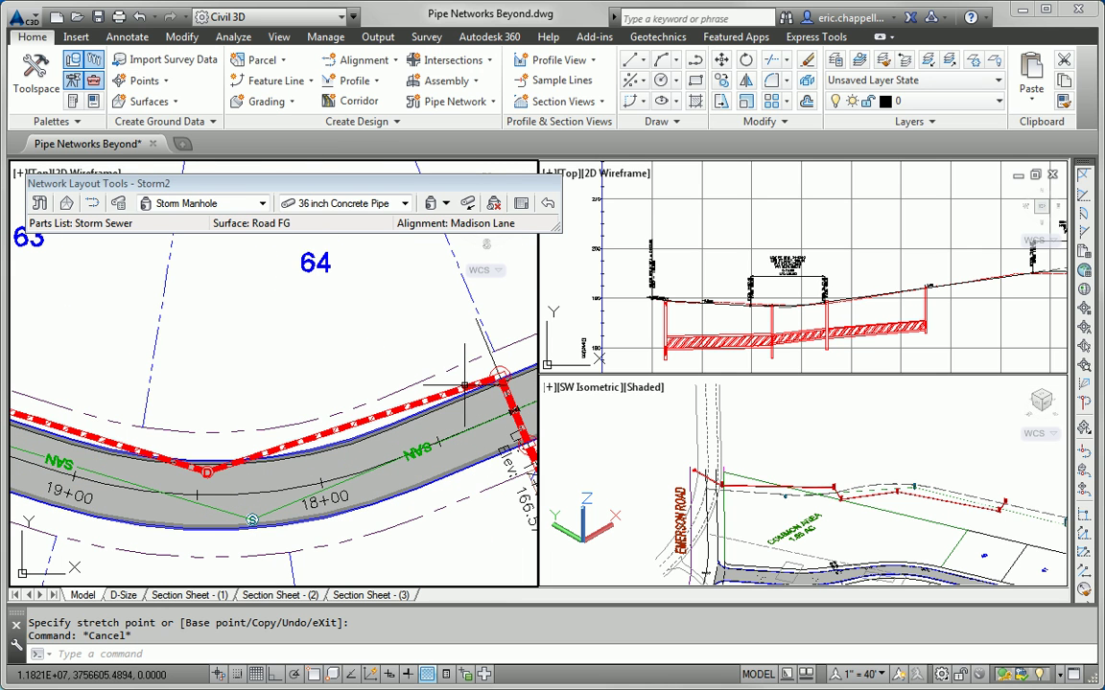
pyautogui.moveTo(160, 441); pyautogui.dragTo(419, 460, button='middle')
pyautogui.moveTo(106, 411); pyautogui.dragTo(289, 444, button='middle')
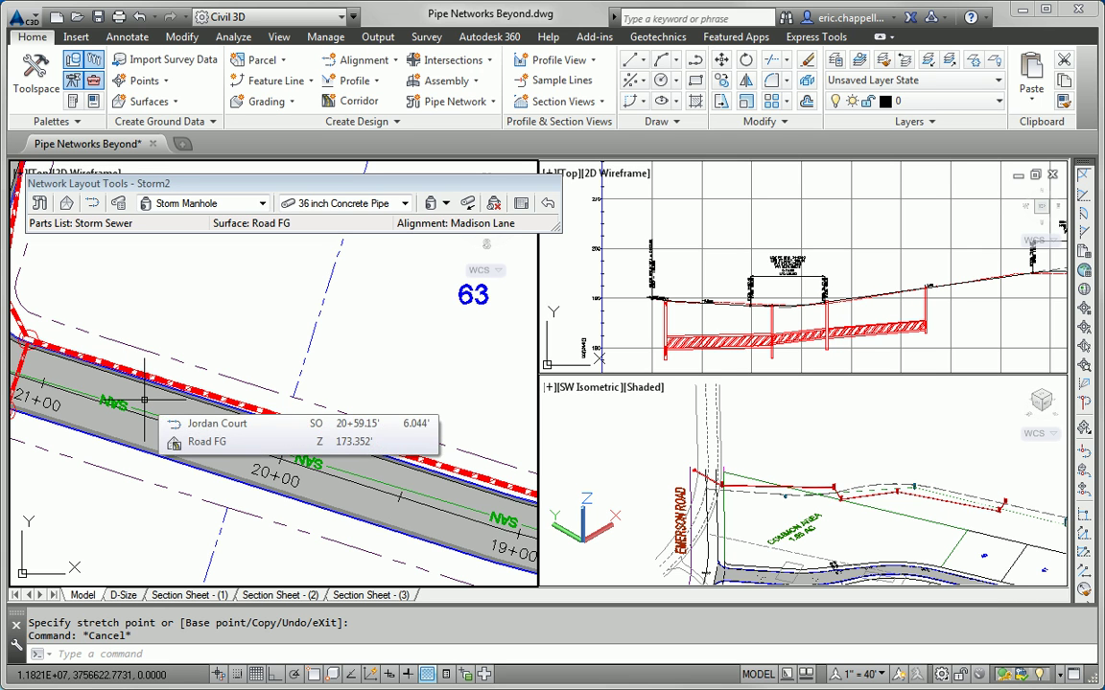
pyautogui.scroll(-2, 209, 411)
pyautogui.moveTo(475, 486); pyautogui.dragTo(333, 506, button='middle')
# Fine-tune the manhole in the road curve by moving it slightly east toward station 18+00, near the inner curb.
pyautogui.scroll(2, 333, 505)
pyautogui.click(367, 498)
pyautogui.click(367, 499)
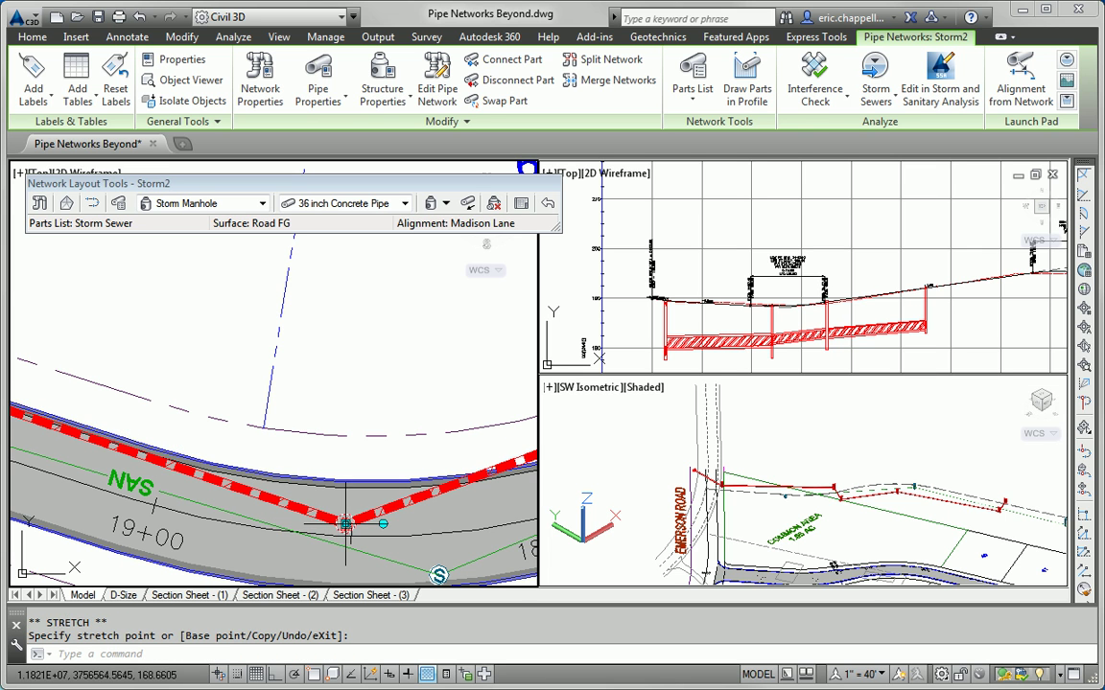
pyautogui.click(357, 519)
pyautogui.moveTo(167, 478); pyautogui.dragTo(478, 545, button='middle')
pyautogui.moveTo(118, 394); pyautogui.dragTo(345, 462, button='middle')
pyautogui.moveTo(479, 503); pyautogui.dragTo(125, 398, button='middle')
pyautogui.moveTo(484, 545); pyautogui.dragTo(115, 432, button='middle')
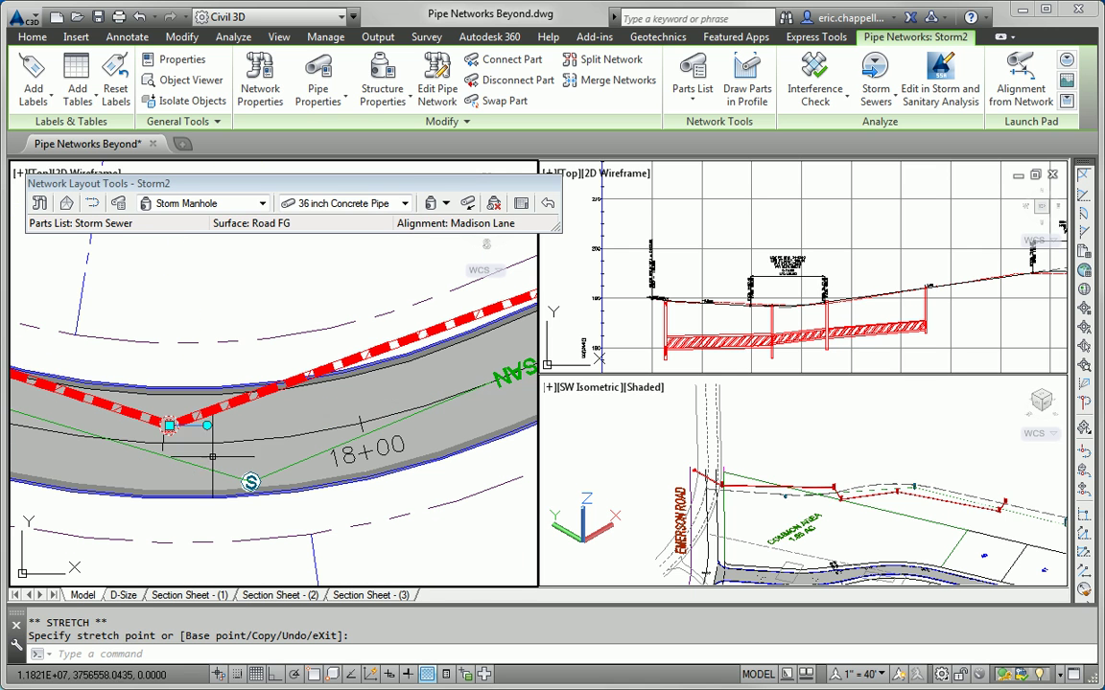
pyautogui.click(169, 423)
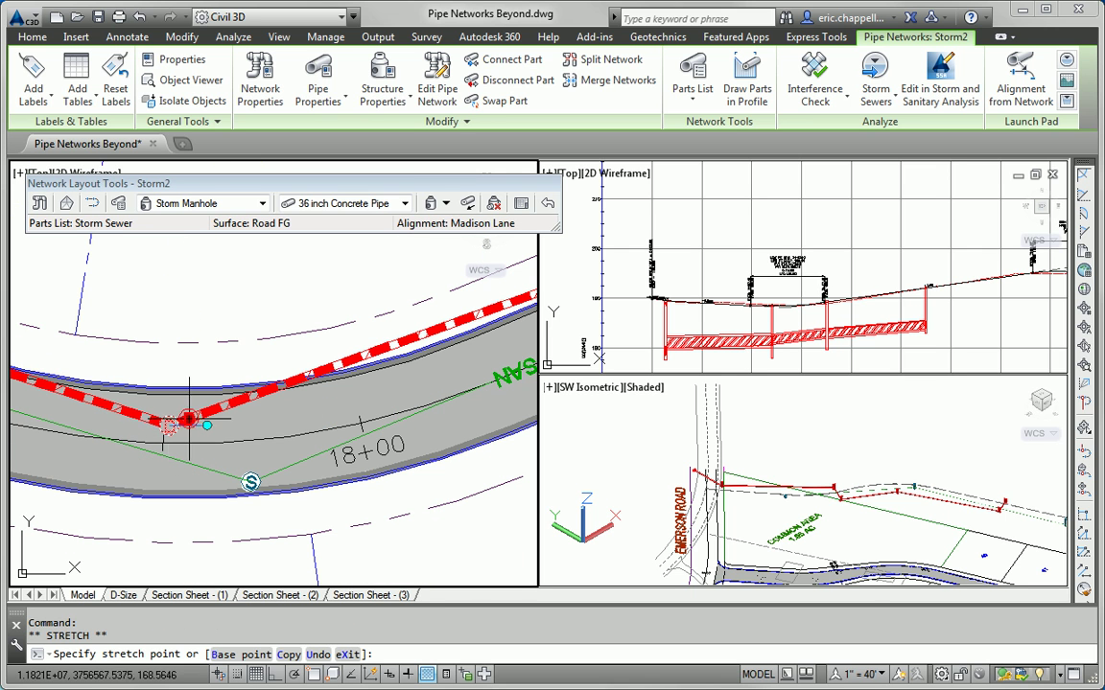
pyautogui.click(208, 413)
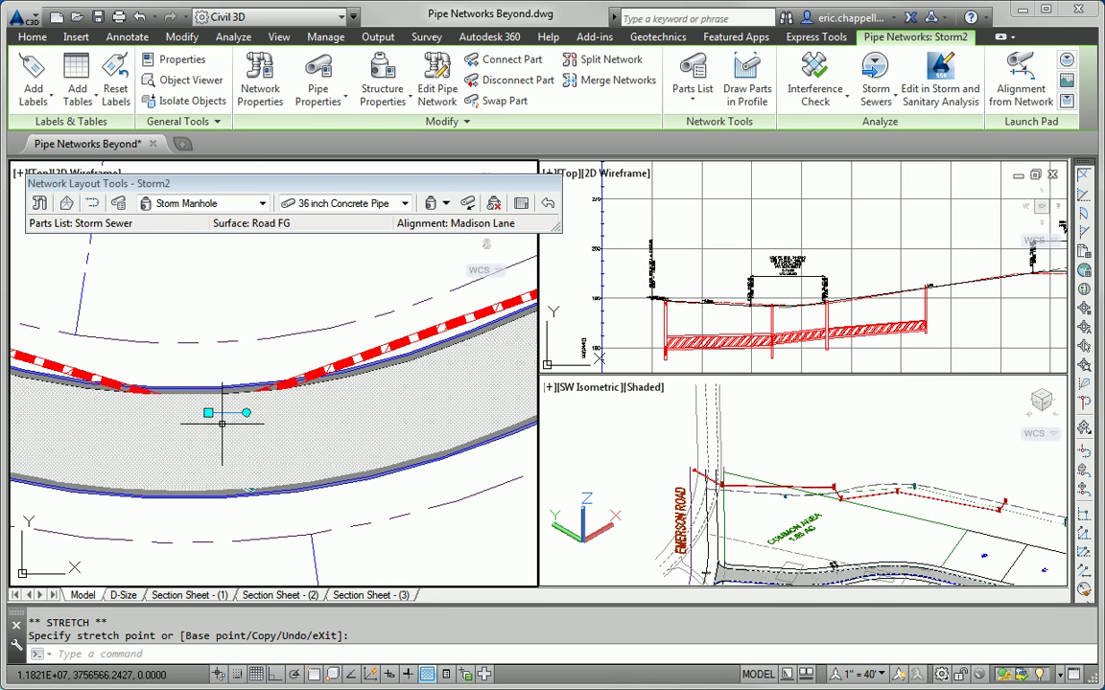
pyautogui.press('Escape')
pyautogui.press('Escape')
pyautogui.scroll(-2, 221, 427)
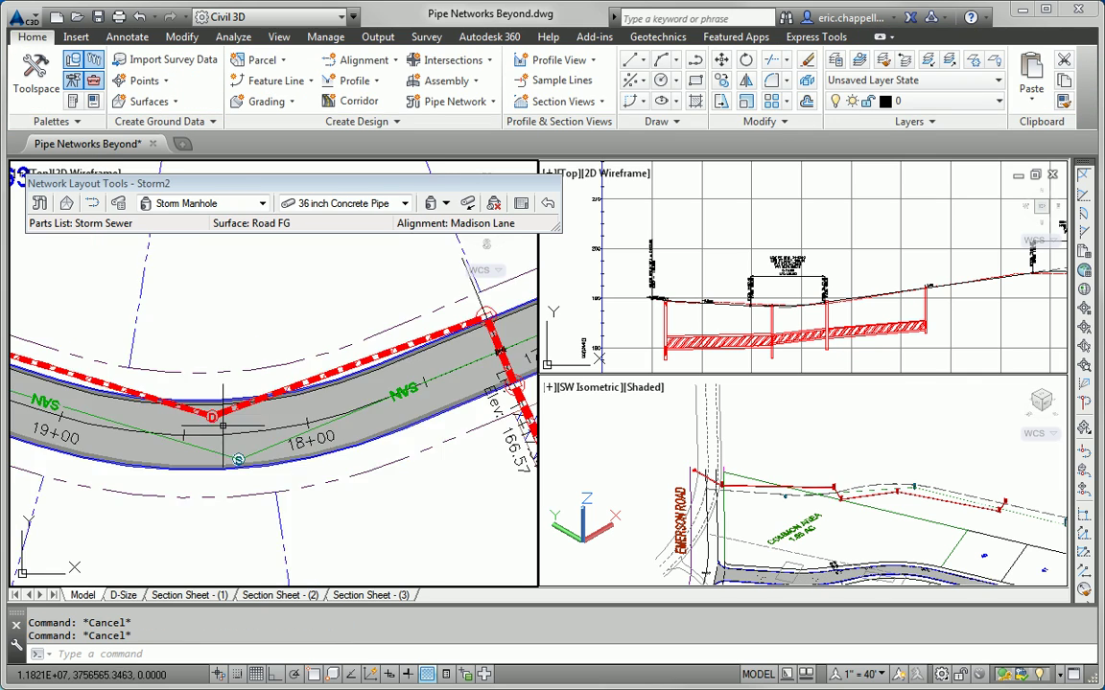
# Review the pipe run toward the drainage easement and the full set of profile views.
pyautogui.moveTo(109, 407); pyautogui.dragTo(384, 469, button='middle')
pyautogui.moveTo(84, 334); pyautogui.dragTo(109, 385, button='middle')
pyautogui.scroll(-2, 109, 384)
pyautogui.scroll(-2, 387, 436)
pyautogui.moveTo(387, 436); pyautogui.dragTo(103, 392, button='middle')
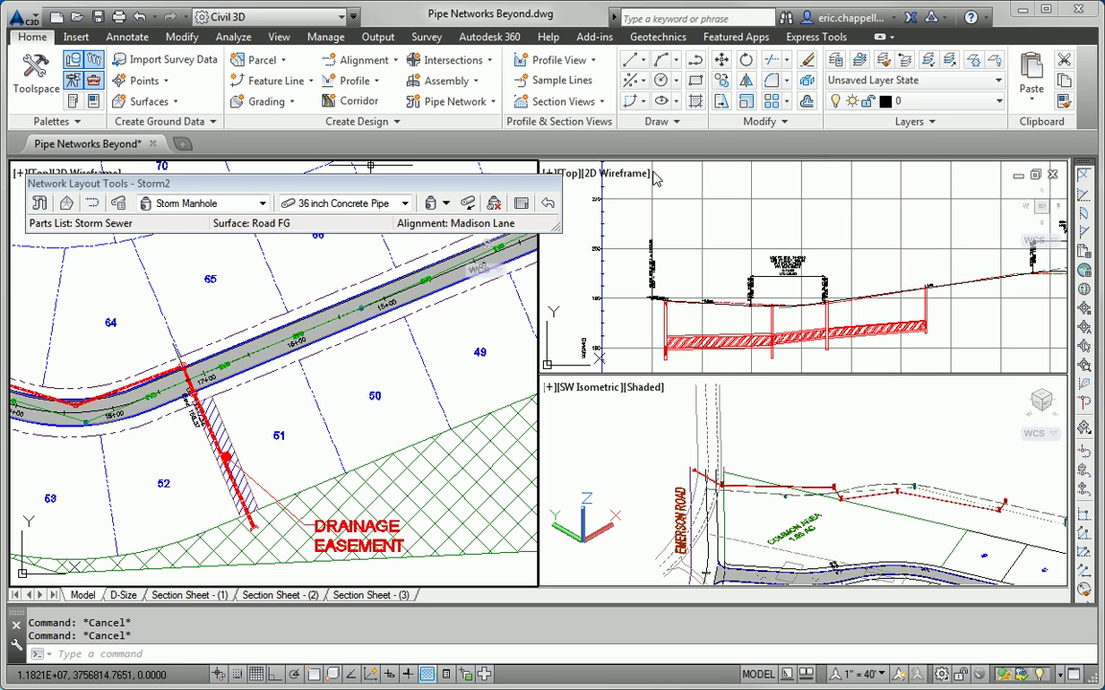
pyautogui.click(724, 213)
pyautogui.scroll(-2, 729, 230)
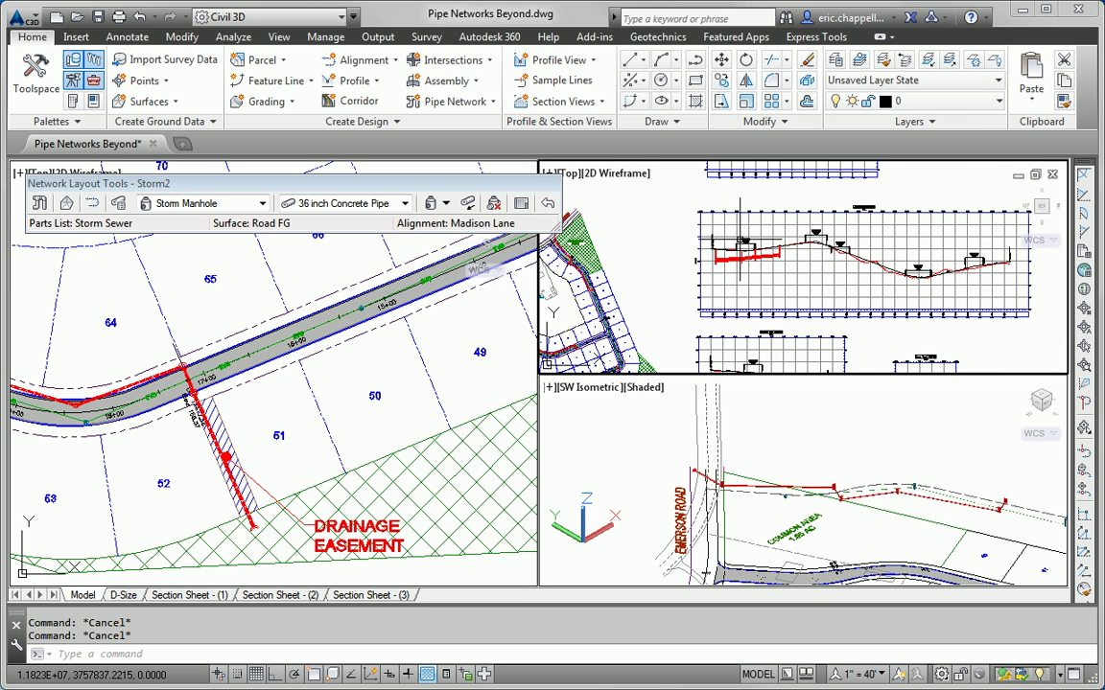
pyautogui.scroll(-2, 743, 269)
# Draw a 15 inch Concrete Pipe, pipes only, across the road between the two curb inlets at the bend just east of station 13+00.
pyautogui.click(323, 357)
pyautogui.moveTo(366, 335); pyautogui.dragTo(197, 409, button='middle')
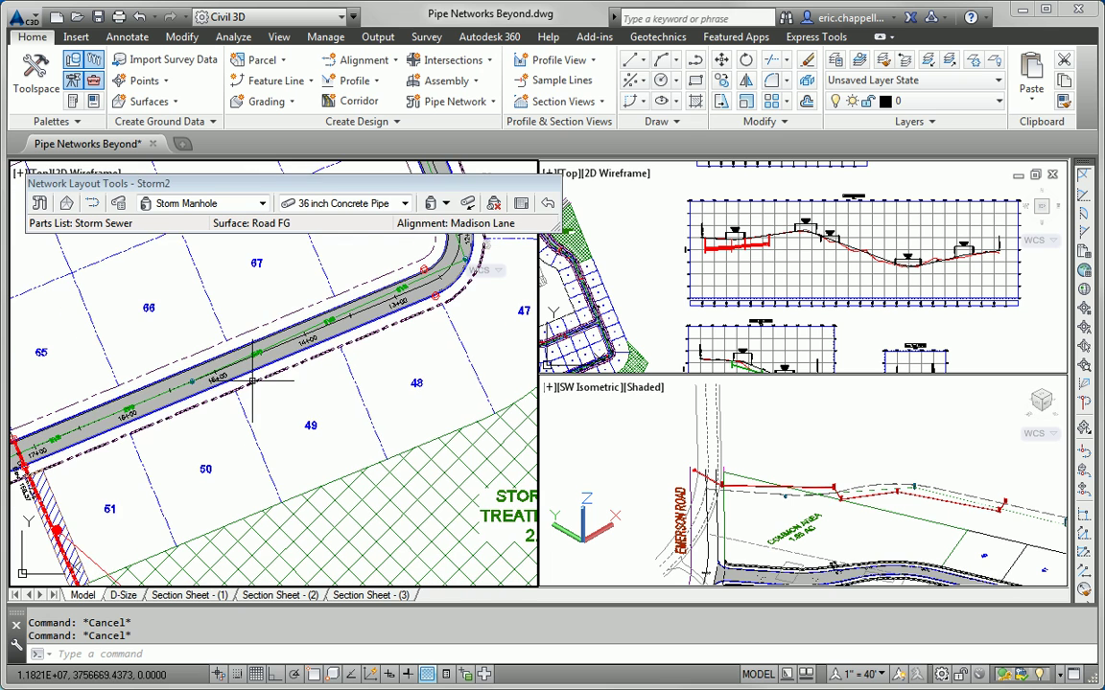
pyautogui.click(405, 203)
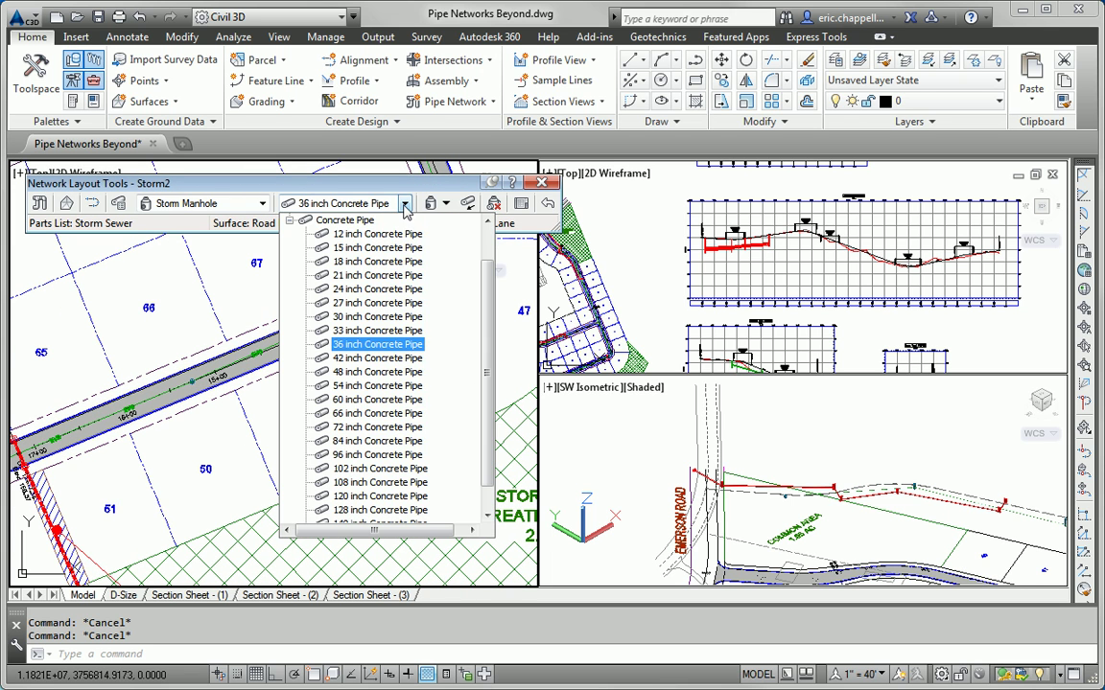
pyautogui.click(369, 249)
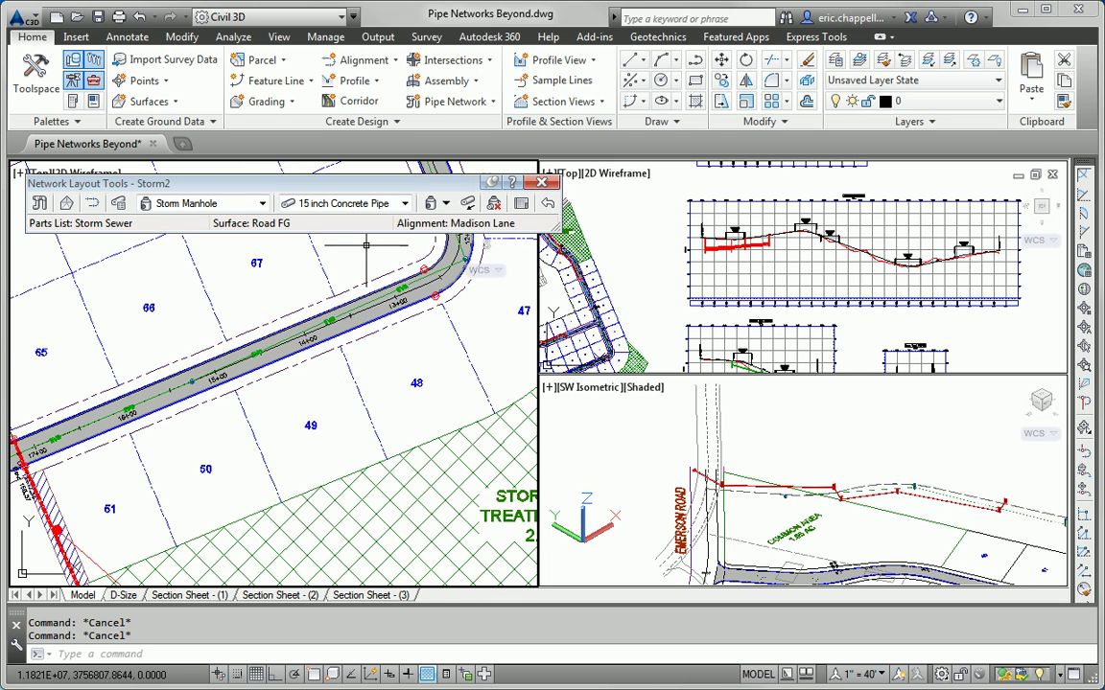
pyautogui.click(445, 204)
pyautogui.click(501, 238)
pyautogui.scroll(4, 433, 305)
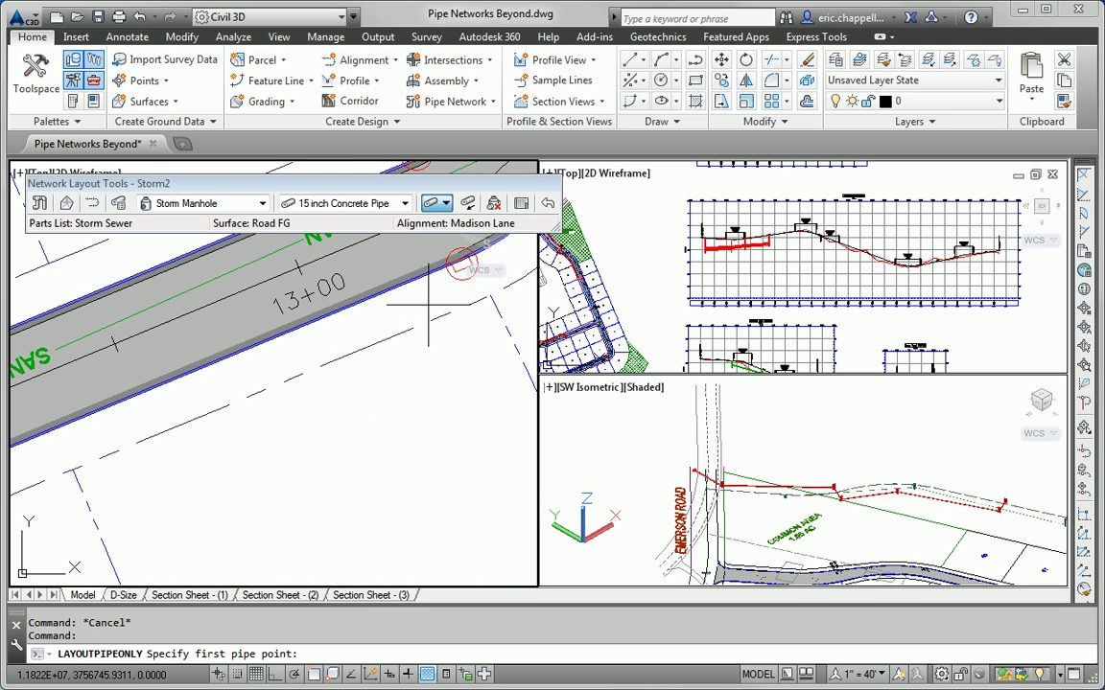
pyautogui.moveTo(457, 278); pyautogui.dragTo(321, 408, button='middle')
pyautogui.click(324, 393)
pyautogui.scroll(4, 278, 281)
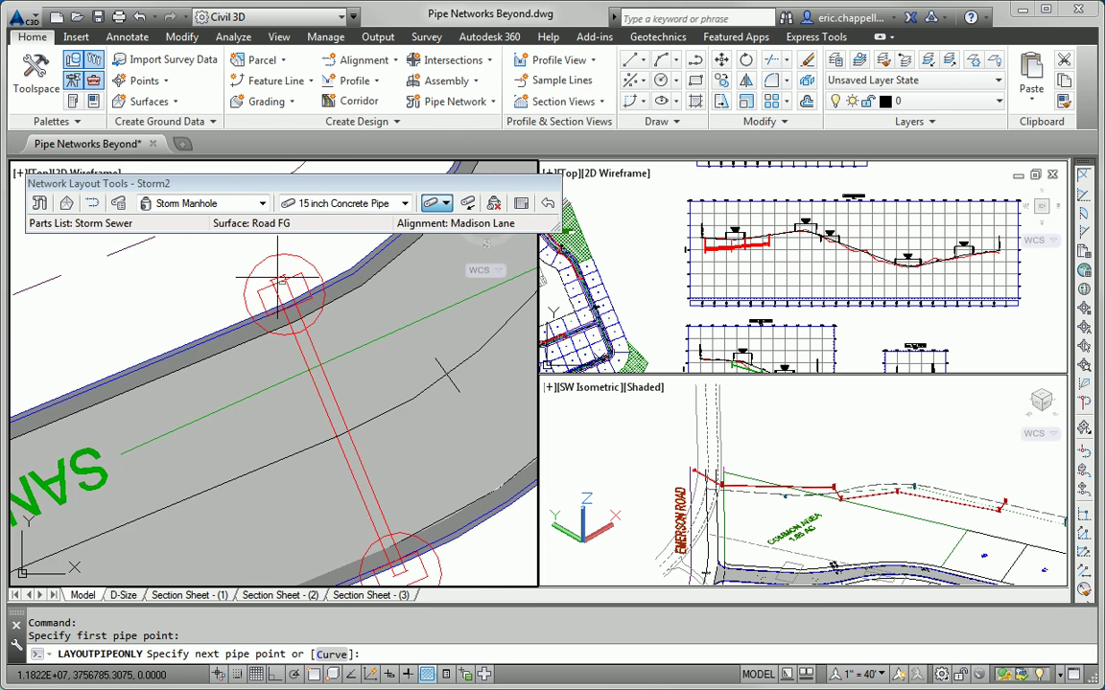
pyautogui.click(283, 285)
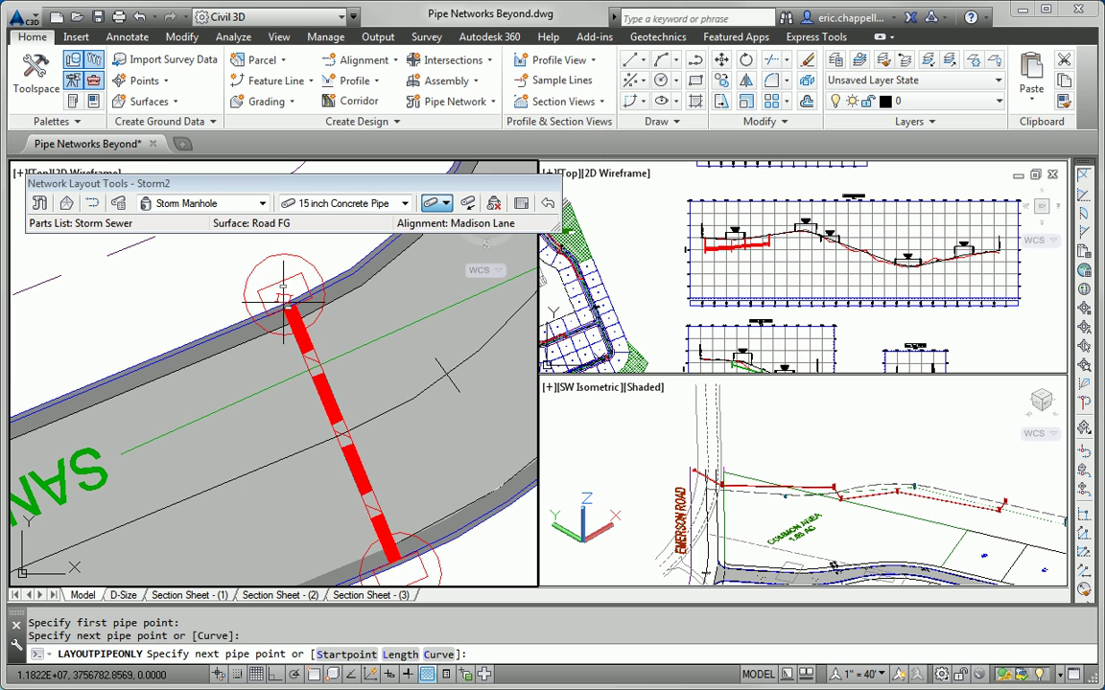
# Continue with an 18 inch Concrete Pipe from the north inlet at the bend along the road to the curb inlet near station 17+00.
pyautogui.click(403, 203)
pyautogui.click(377, 261)
pyautogui.scroll(-3, 240, 316)
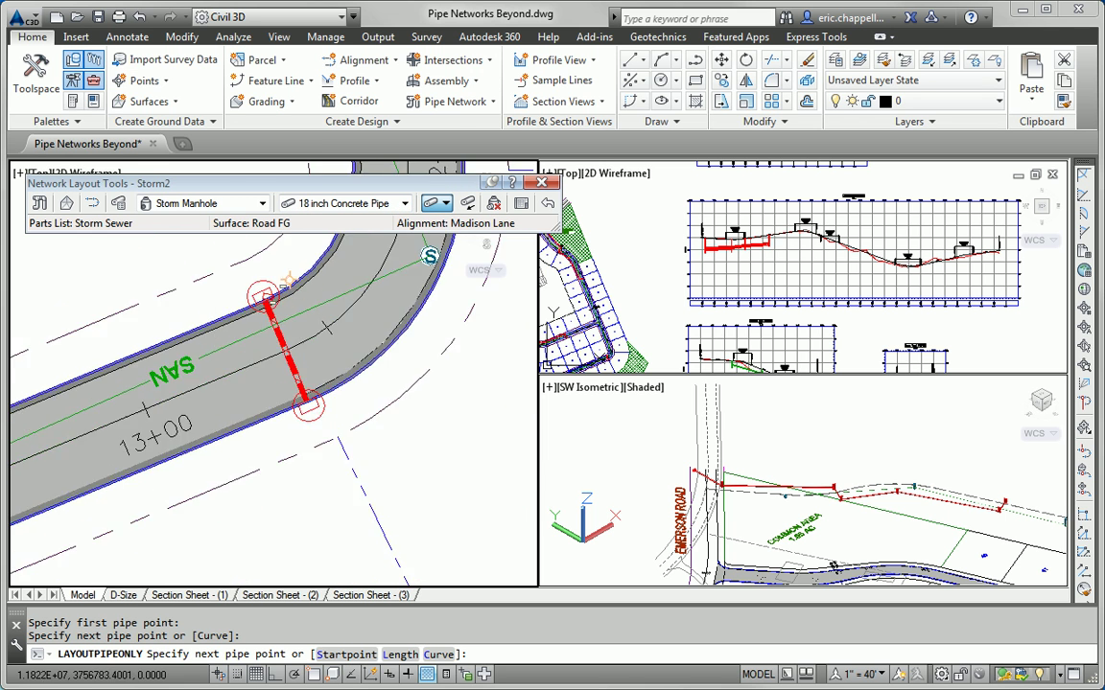
pyautogui.moveTo(221, 391); pyautogui.dragTo(460, 251, button='middle')
pyautogui.scroll(-2, 460, 252)
pyautogui.moveTo(120, 367); pyautogui.dragTo(239, 367, button='middle')
pyautogui.scroll(4, 239, 384)
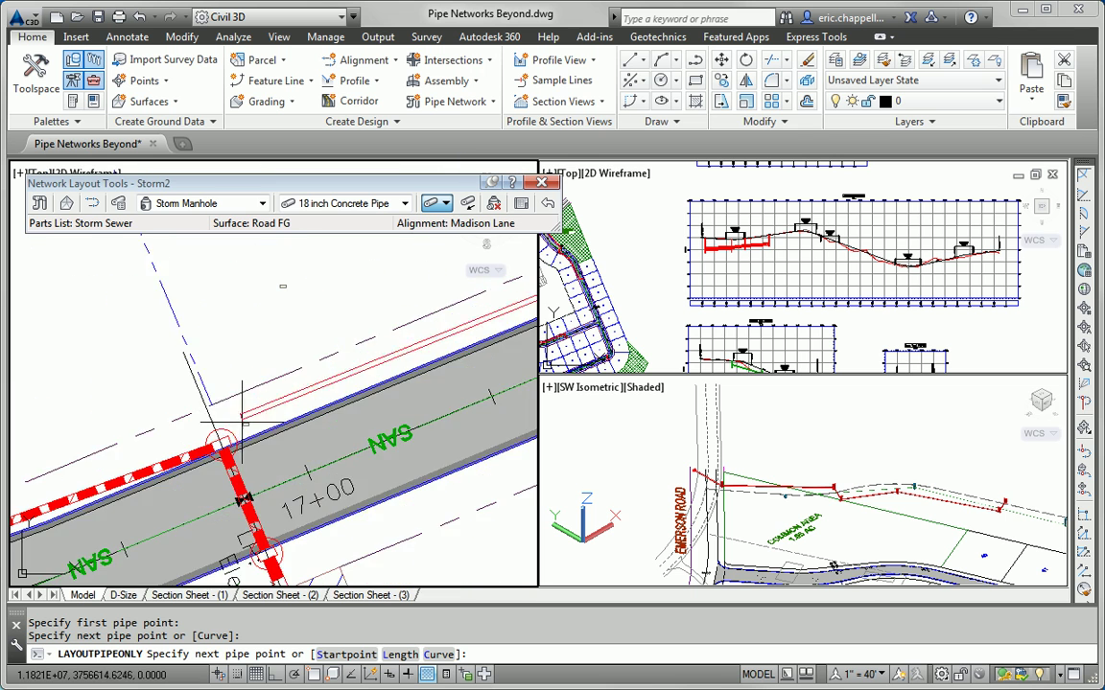
pyautogui.click(215, 449)
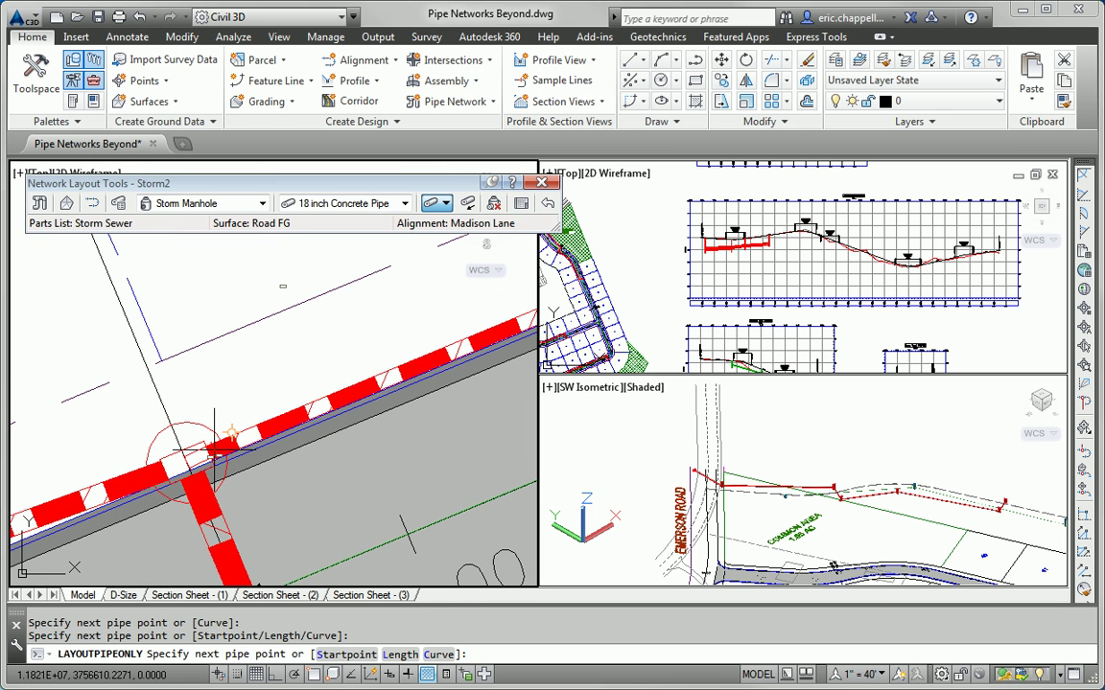
pyautogui.press('Escape')
# Select the north curb inlet at the bend near station 13+00 and the 18 inch pipe running west from it.
pyautogui.scroll(-3, 211, 443)
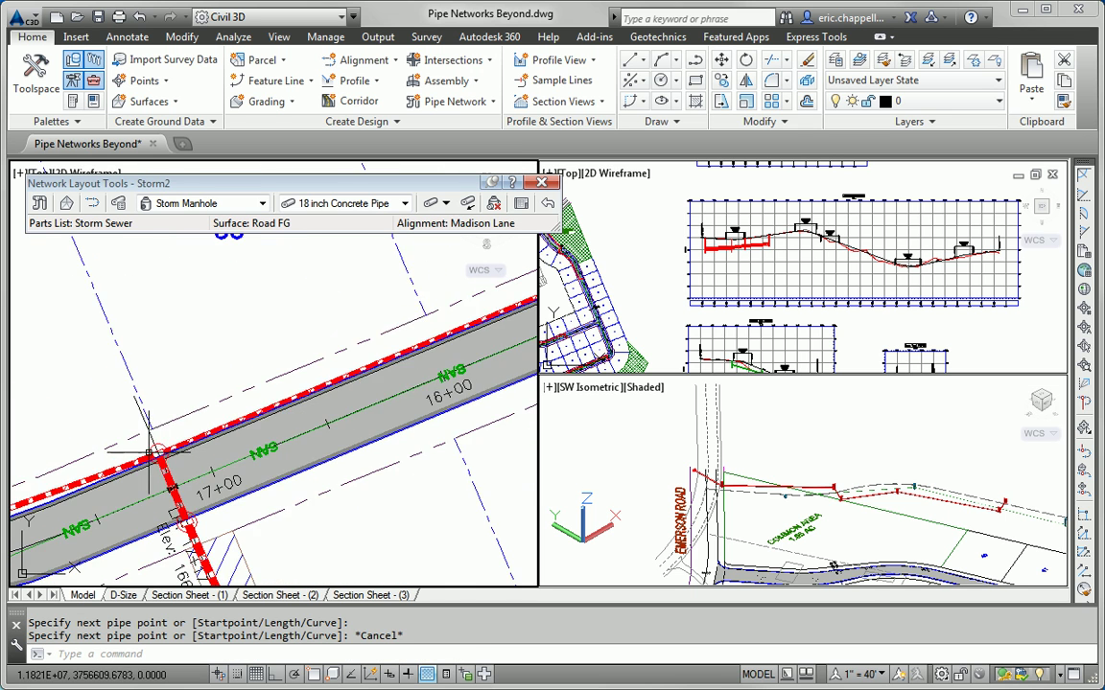
pyautogui.scroll(-3, 208, 439)
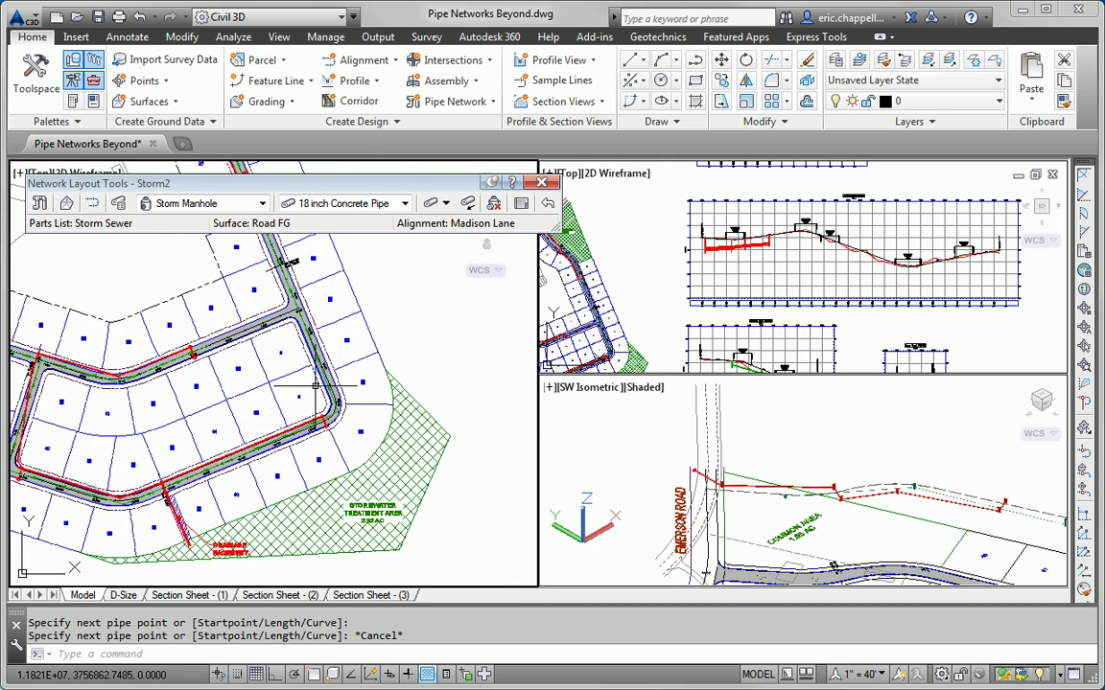
pyautogui.moveTo(187, 501); pyautogui.dragTo(319, 496, button='middle')
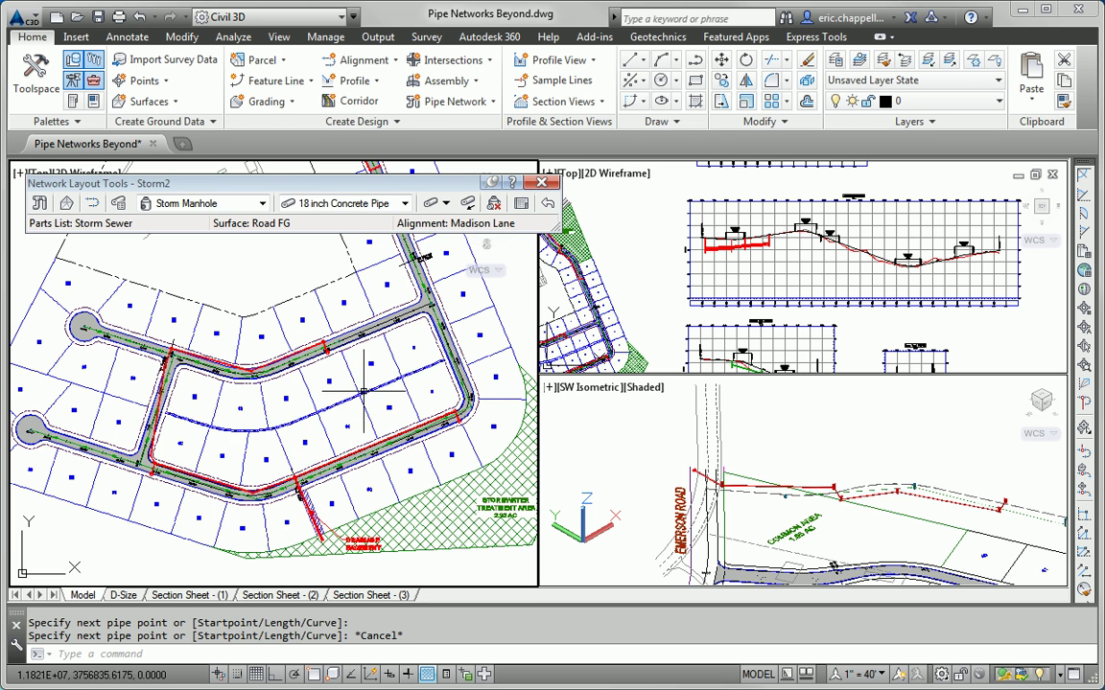
pyautogui.scroll(6, 453, 421)
pyautogui.scroll(5, 405, 440)
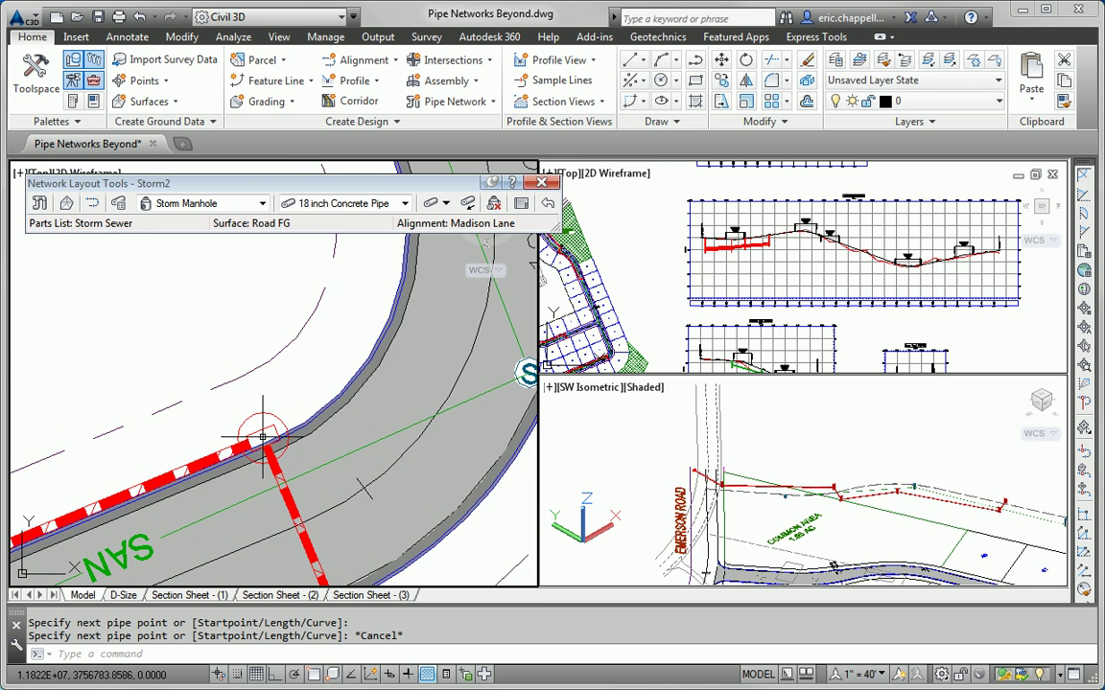
pyautogui.click(260, 429)
pyautogui.moveTo(259, 429); pyautogui.dragTo(154, 313, button='middle')
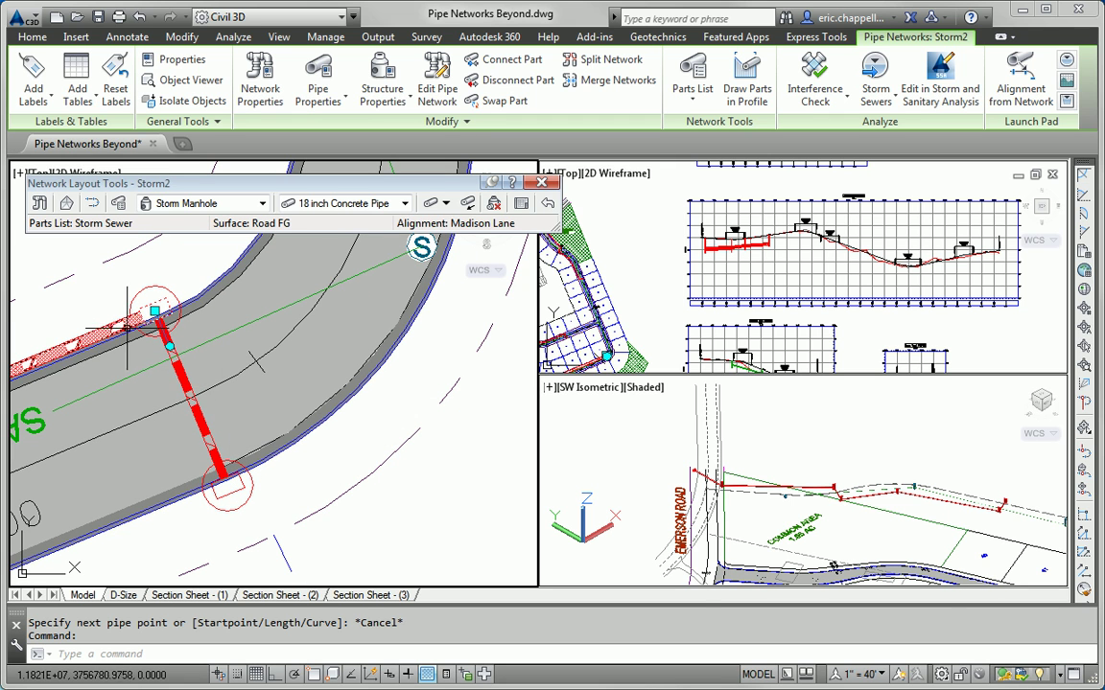
pyautogui.scroll(-4, 125, 320)
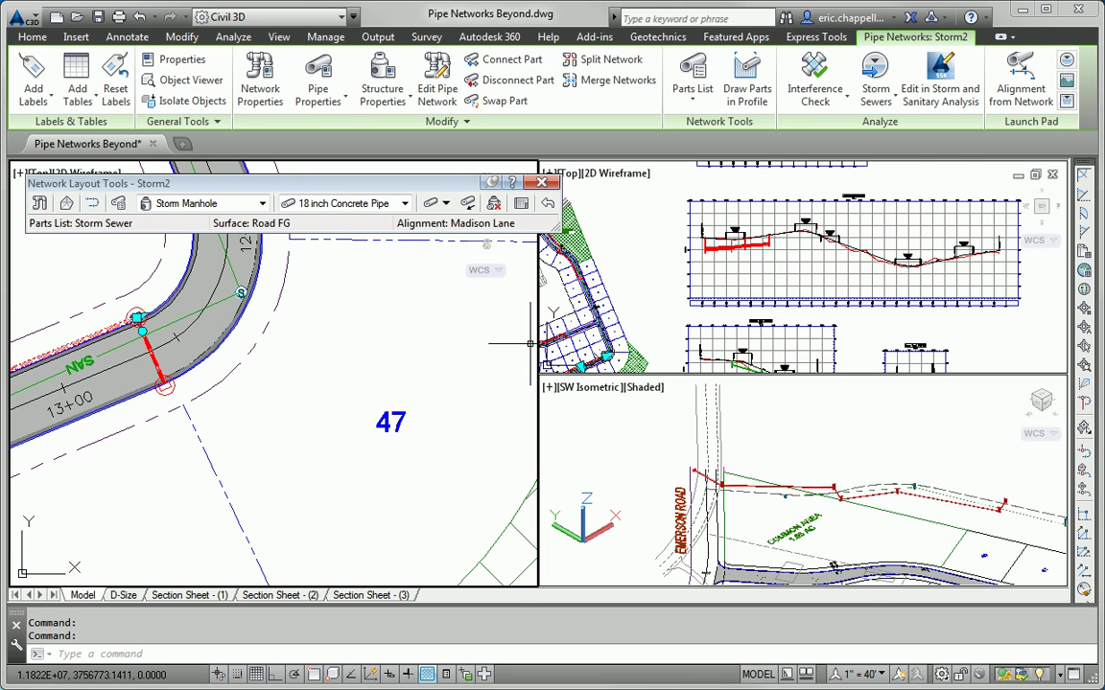
pyautogui.moveTo(120, 440); pyautogui.dragTo(502, 370, button='middle')
pyautogui.moveTo(144, 465); pyautogui.dragTo(480, 334, button='middle')
pyautogui.moveTo(108, 461); pyautogui.dragTo(442, 364, button='middle')
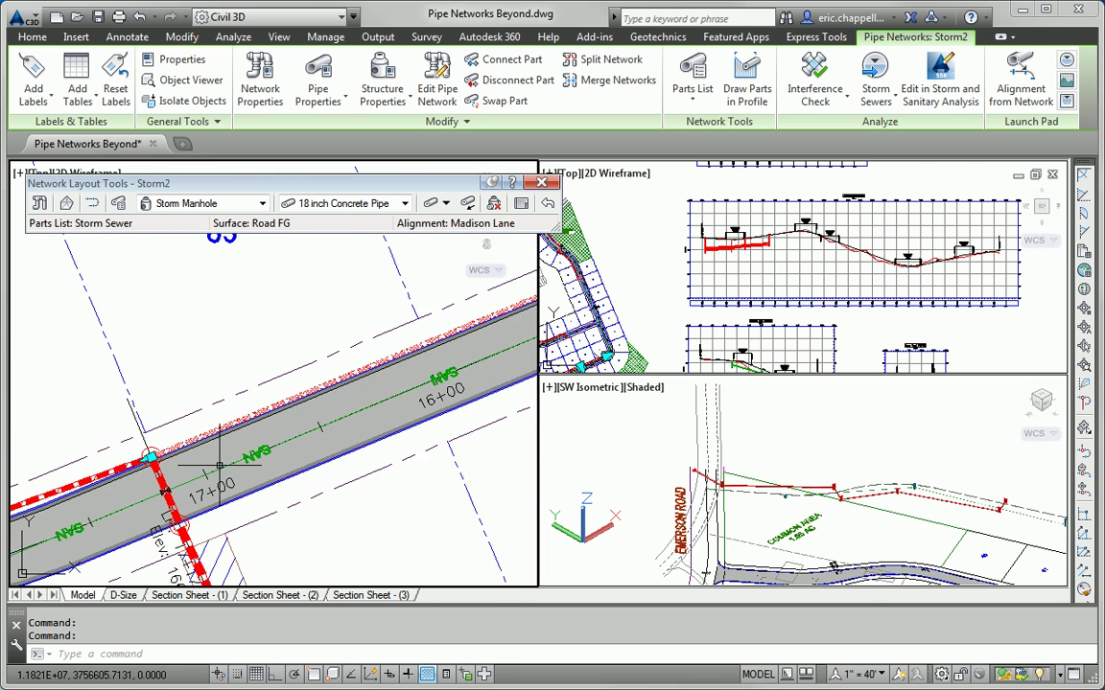
# Add the north curb inlet near station 17+00, the pipe west of it, and the manhole in the road curve to the selection.
pyautogui.scroll(3, 140, 492)
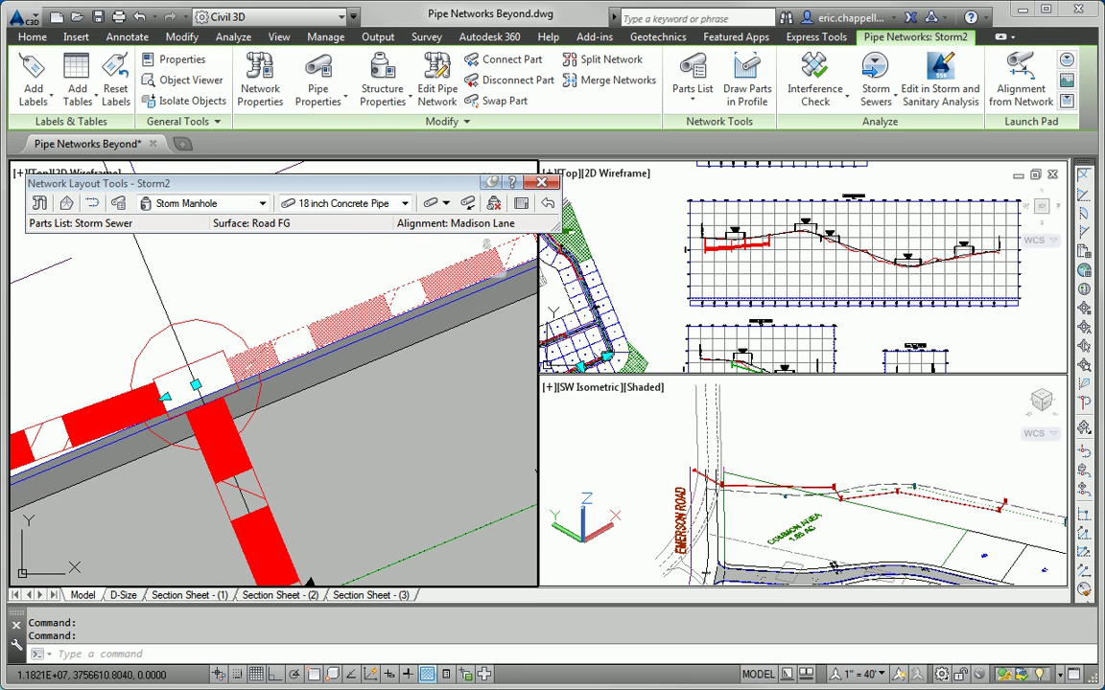
pyautogui.scroll(-4, 239, 389)
pyautogui.moveTo(121, 443); pyautogui.dragTo(251, 433, button='middle')
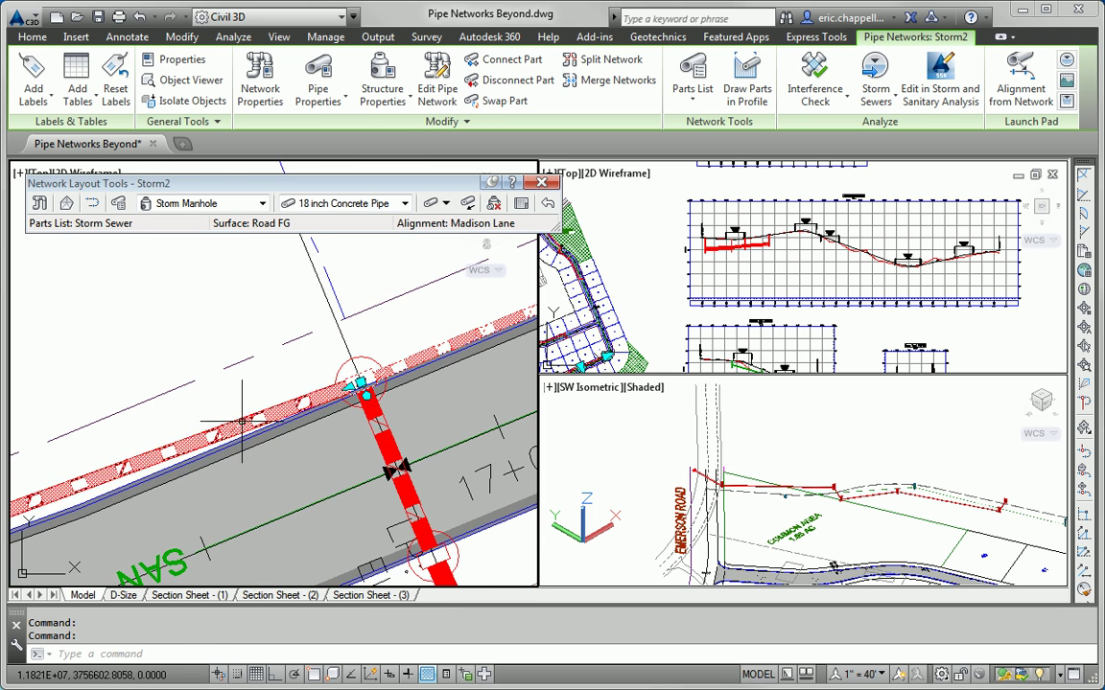
pyautogui.click(242, 420)
pyautogui.scroll(-3, 235, 480)
pyautogui.scroll(5, 231, 508)
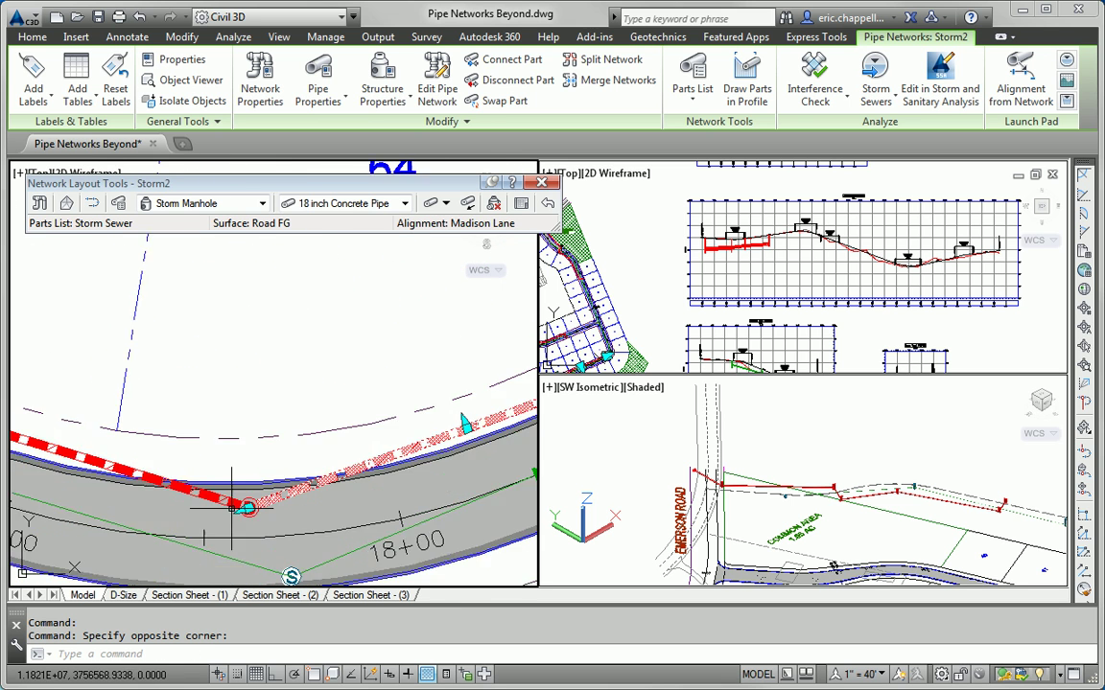
pyautogui.scroll(3, 231, 507)
pyautogui.click(270, 525)
pyautogui.scroll(-5, 304, 530)
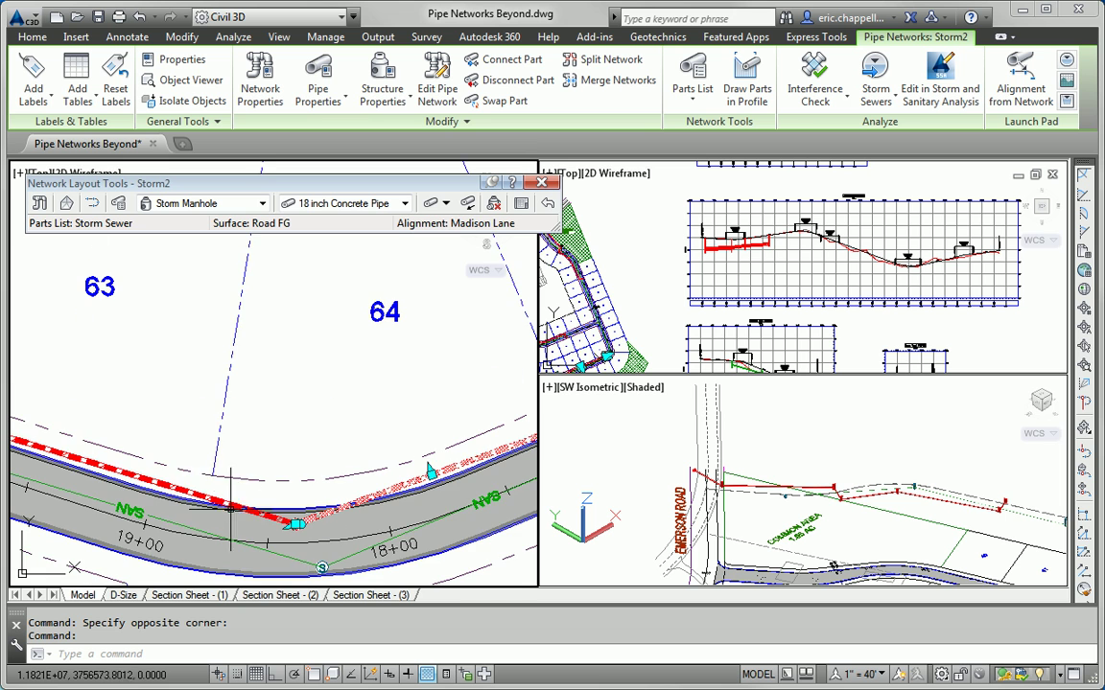
# Add the long pipe along lots 62 and 63 and the curb inlet at the corner of lot 62 to the selection.
pyautogui.moveTo(161, 467); pyautogui.dragTo(298, 491, button='middle')
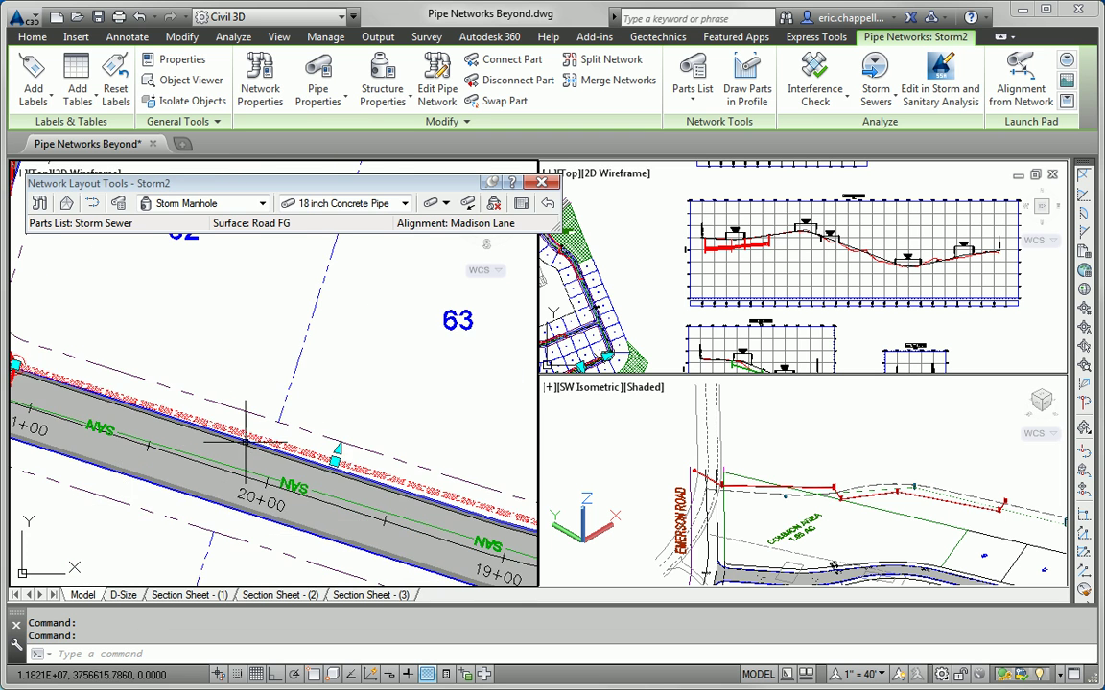
pyautogui.moveTo(93, 382); pyautogui.dragTo(401, 451, button='middle')
pyautogui.scroll(3, 341, 436)
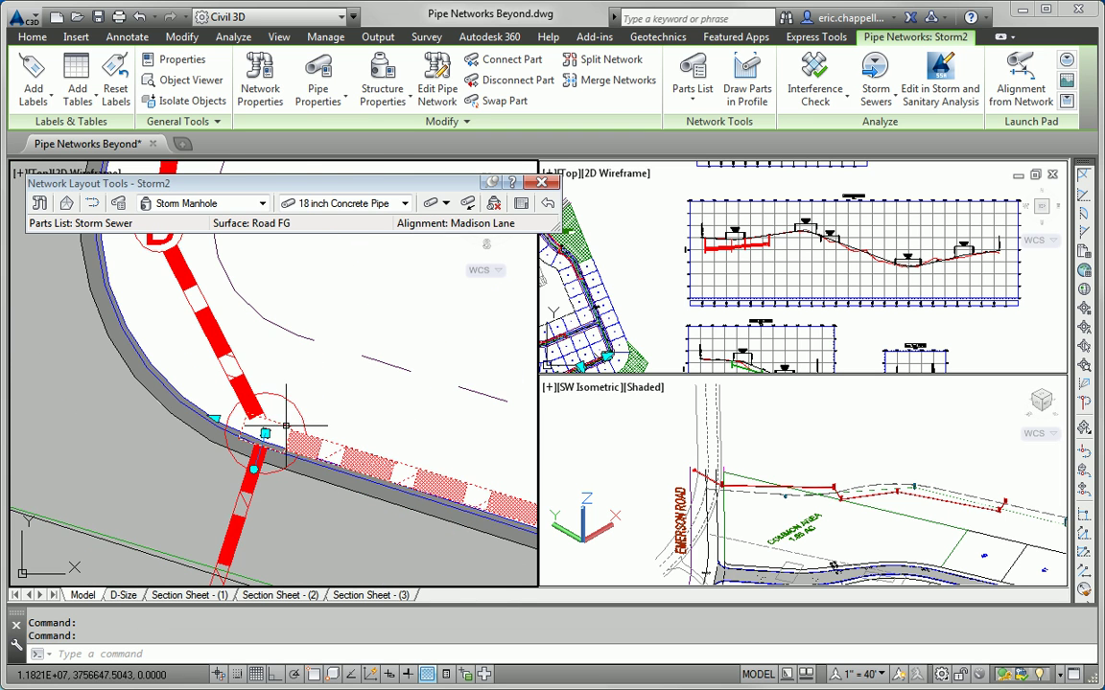
pyautogui.scroll(-3, 286, 428)
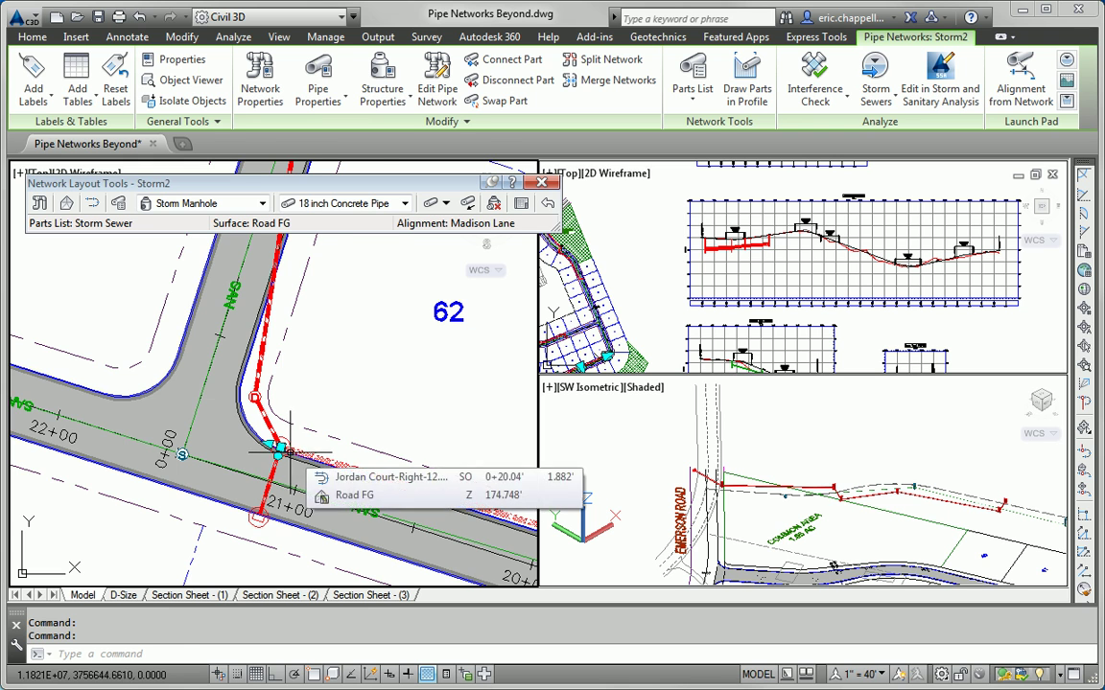
# Add the manhole at the corner of lot 62 to the selection and draw the selected parts in the longest profile view.
pyautogui.scroll(4, 237, 401)
pyautogui.click(282, 406)
pyautogui.click(272, 407)
pyautogui.scroll(-3, 244, 452)
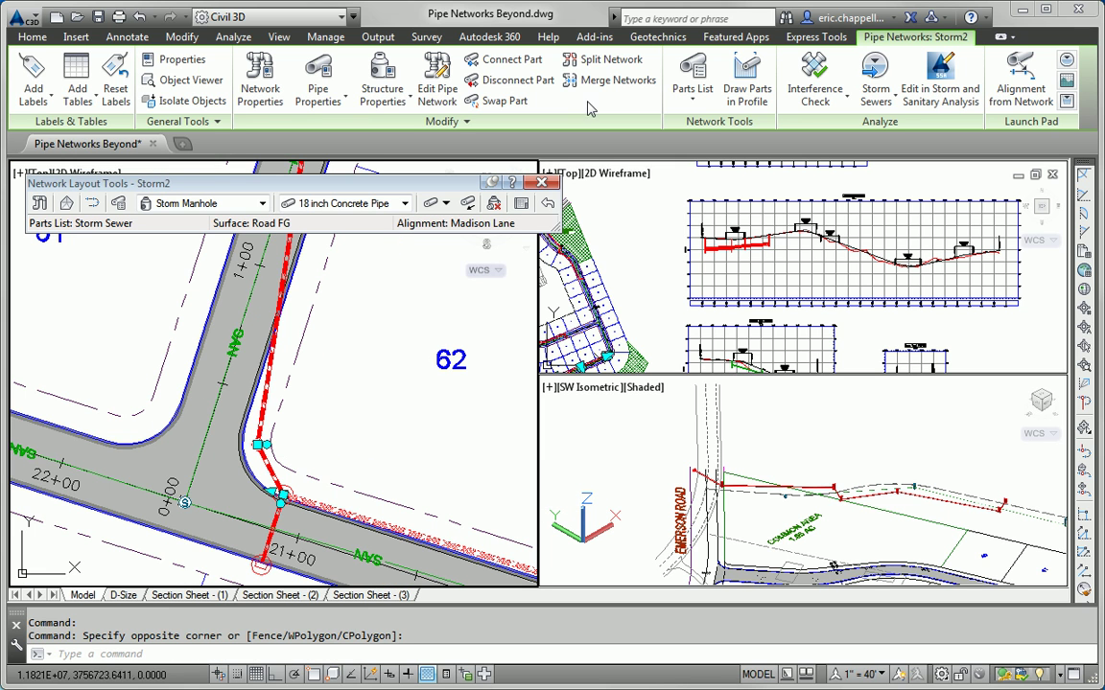
pyautogui.click(747, 84)
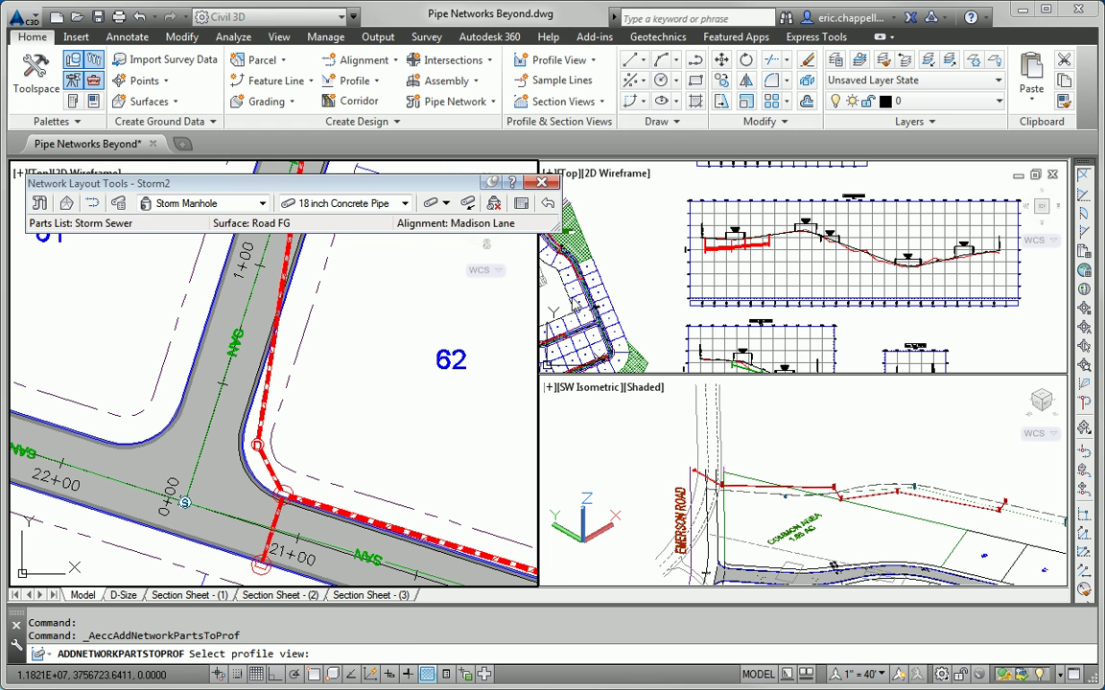
pyautogui.click(814, 278)
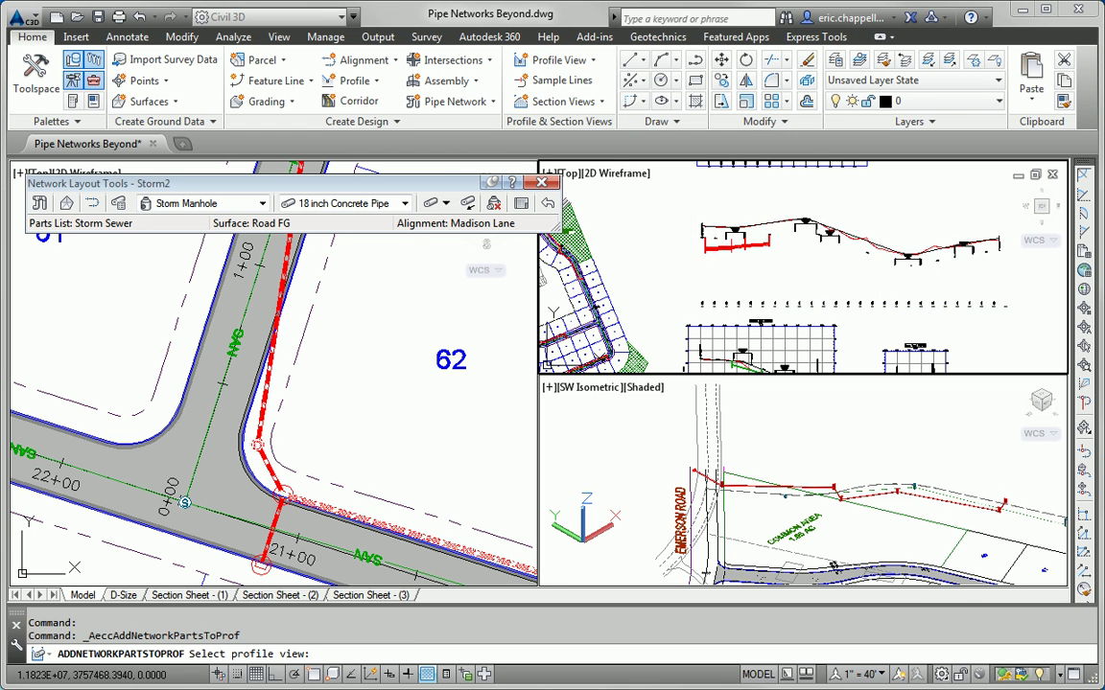
pyautogui.moveTo(938, 275); pyautogui.dragTo(594, 340, button='middle')
pyautogui.press('Escape')
pyautogui.press('Escape')
# Draw the short pipe between the corner manhole and curb inlet at lot 62 in the same long profile view.
pyautogui.scroll(3, 815, 273)
pyautogui.scroll(4, 804, 276)
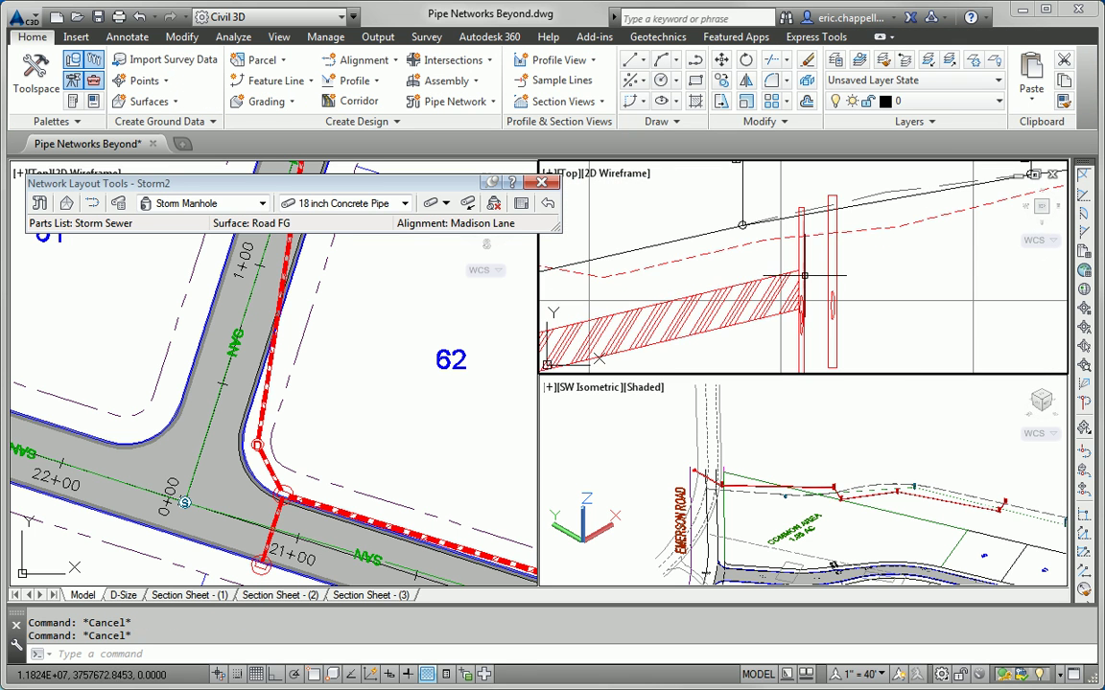
pyautogui.click(271, 470)
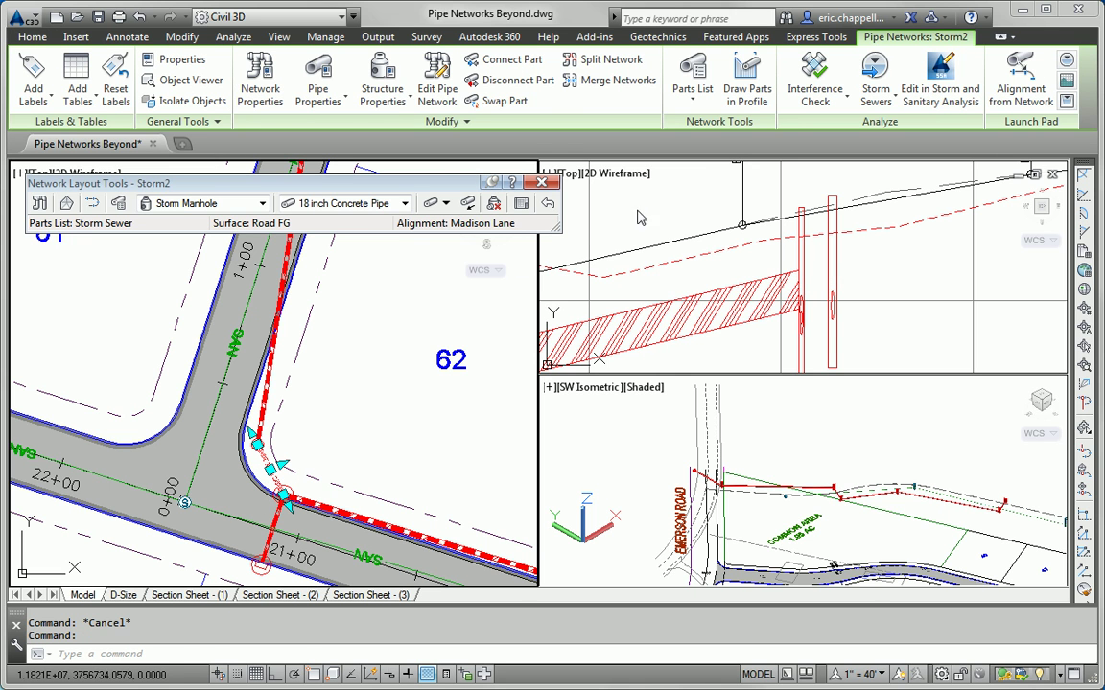
pyautogui.click(746, 81)
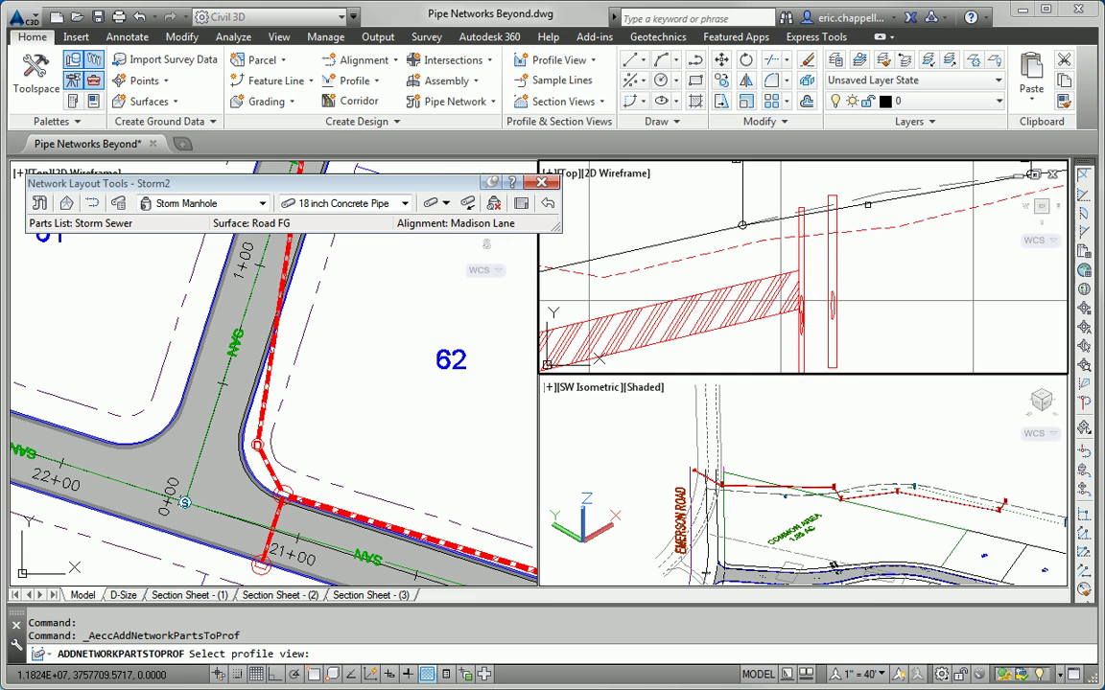
pyautogui.click(970, 241)
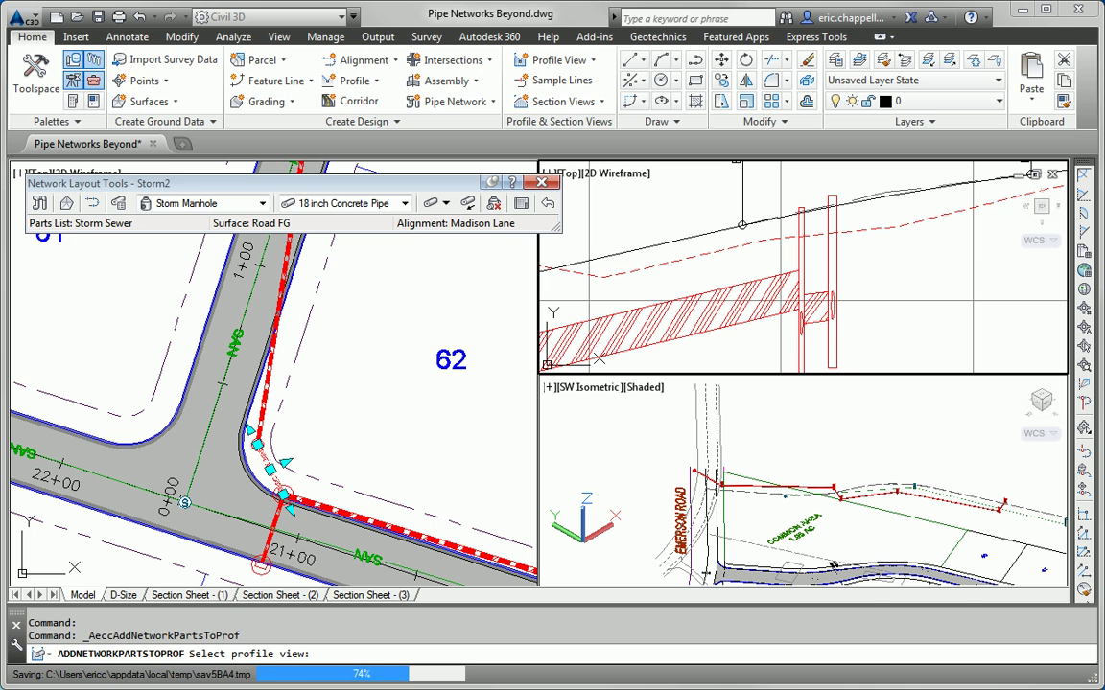
pyautogui.press('Escape')
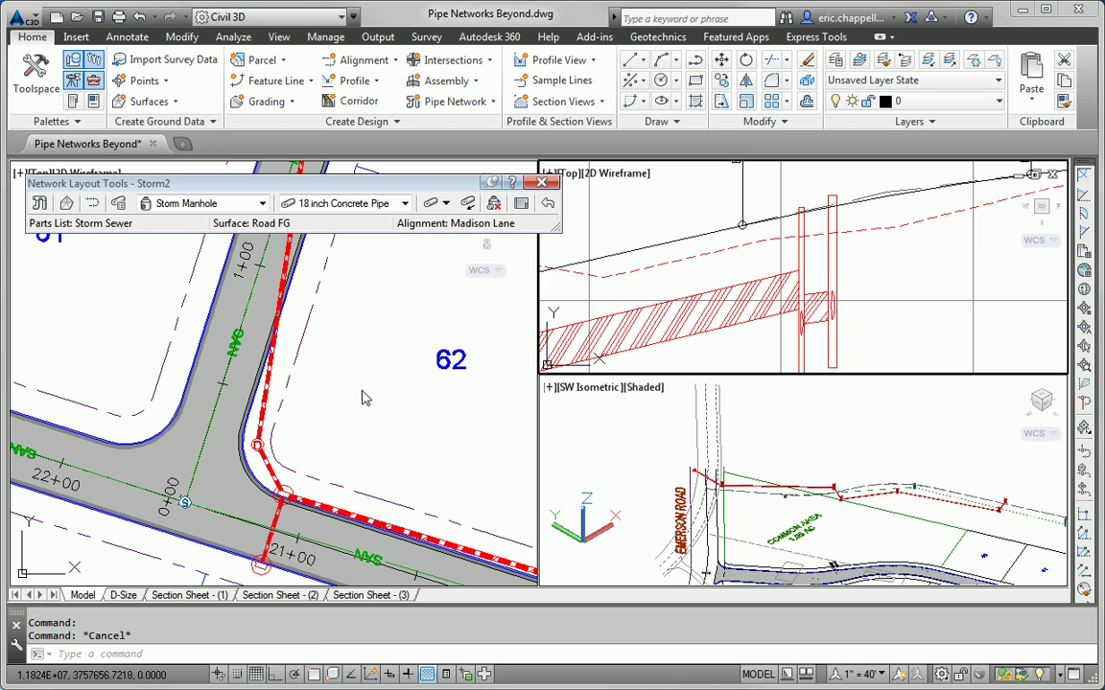
# Select the north curb inlet near station 3+00 on the northern road and the pipe running west from it.
pyautogui.scroll(-5, 362, 401)
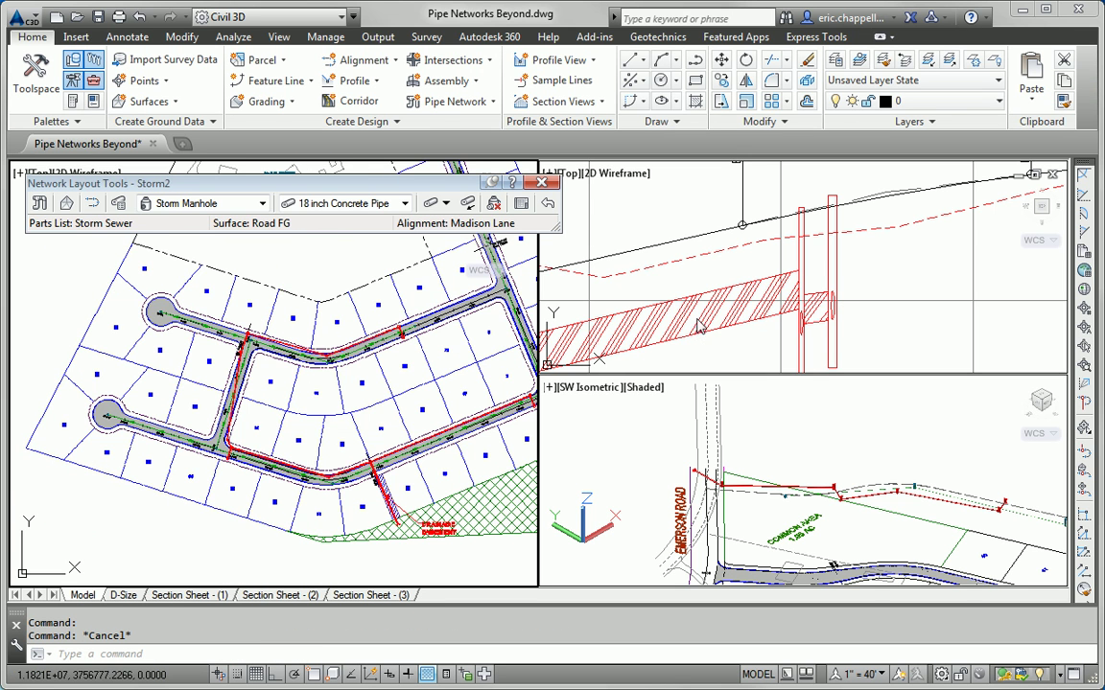
pyautogui.scroll(-5, 682, 329)
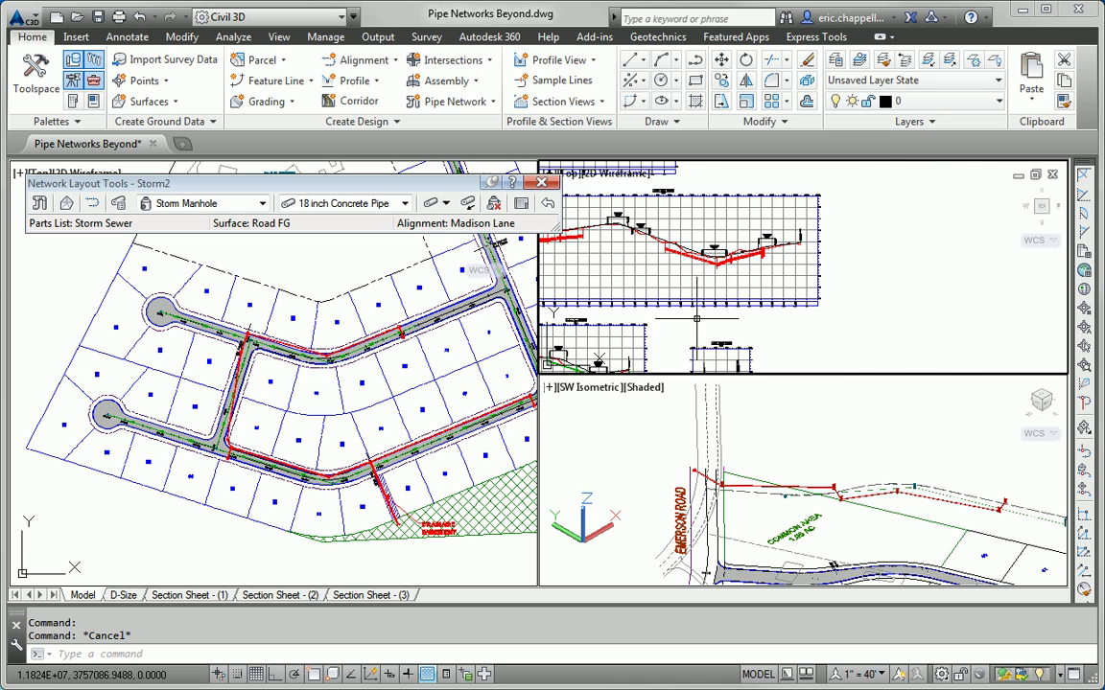
pyautogui.moveTo(674, 332); pyautogui.dragTo(842, 247, button='middle')
pyautogui.scroll(2, 767, 293)
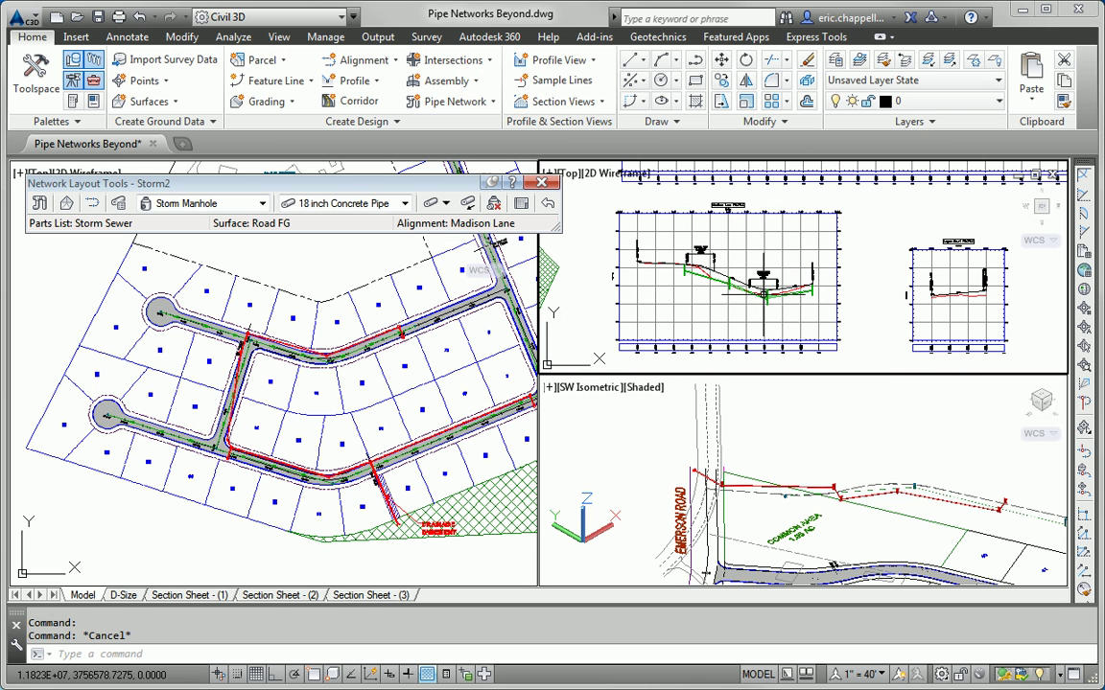
pyautogui.scroll(7, 241, 347)
pyautogui.scroll(-6, 242, 347)
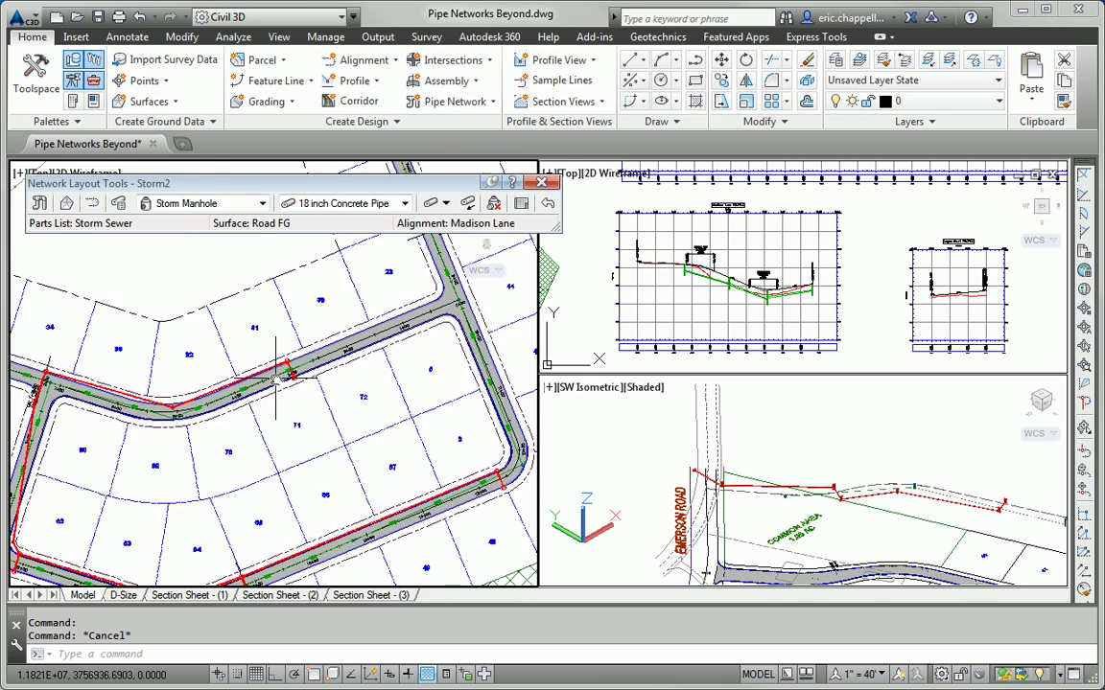
pyautogui.scroll(8, 322, 326)
pyautogui.click(303, 319)
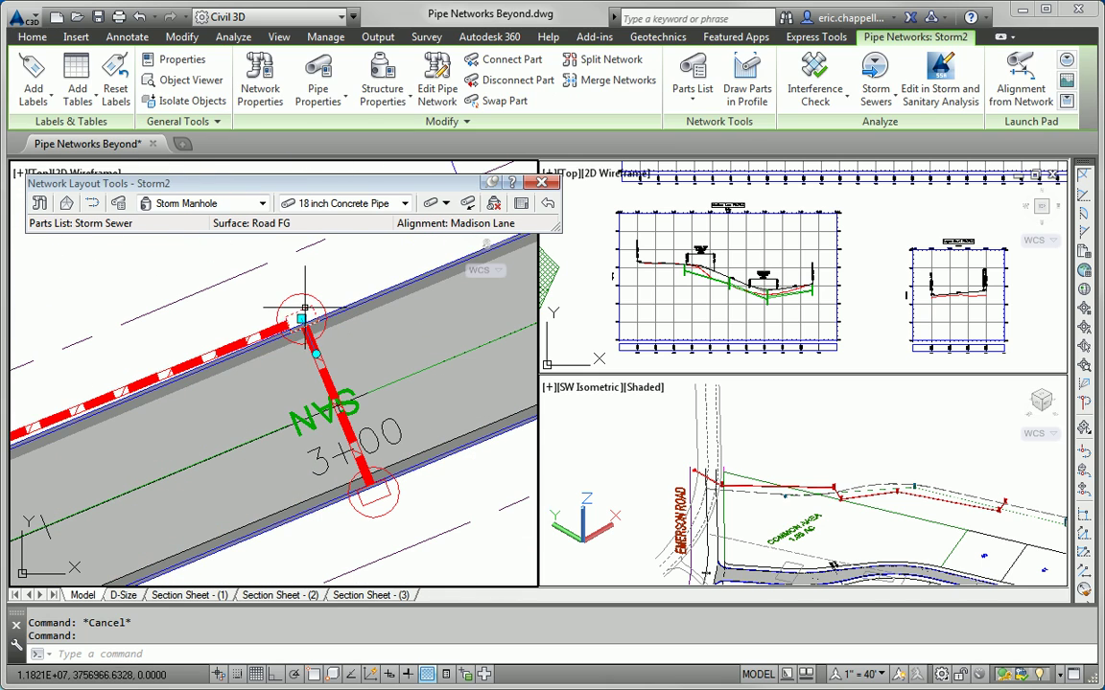
pyautogui.click(228, 347)
# Add the structure in the northern road's curve, the pipe west of it, and the inlet beyond station 7+00 to the selection.
pyautogui.scroll(-2, 255, 387)
pyautogui.moveTo(175, 433); pyautogui.dragTo(572, 383, button='middle')
pyautogui.scroll(2, 179, 516)
pyautogui.click(264, 482)
pyautogui.click(225, 448)
pyautogui.scroll(-3, 283, 462)
pyautogui.moveTo(191, 424); pyautogui.dragTo(498, 467, button='middle')
pyautogui.moveTo(237, 406); pyautogui.dragTo(377, 423, button='middle')
pyautogui.scroll(4, 221, 388)
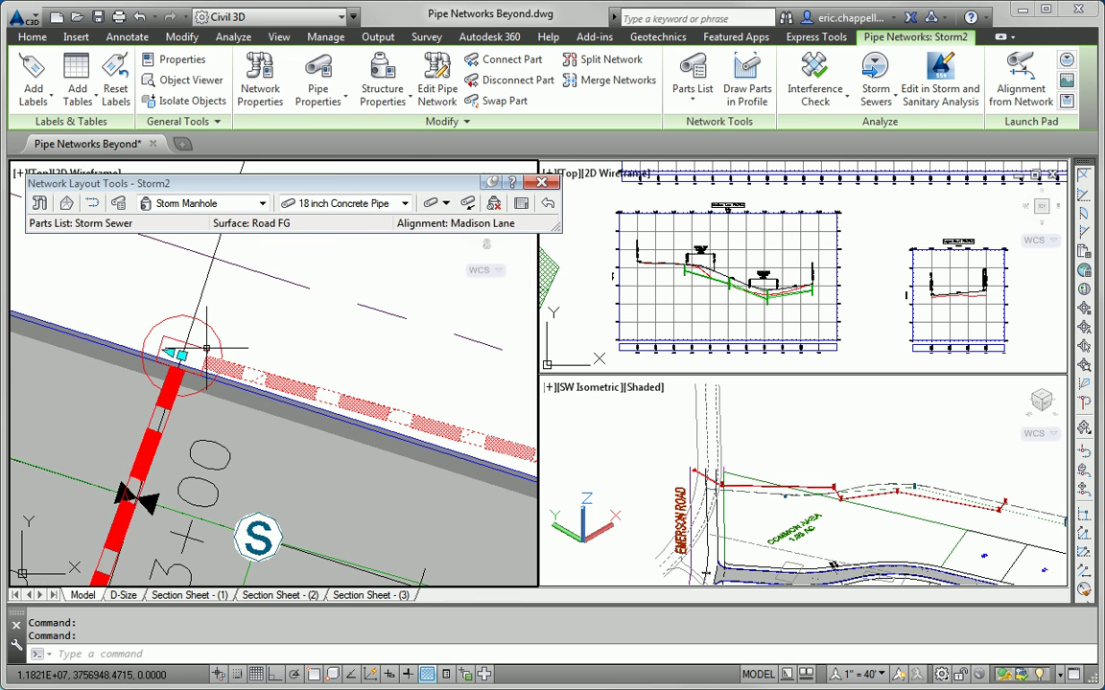
pyautogui.scroll(-3, 205, 349)
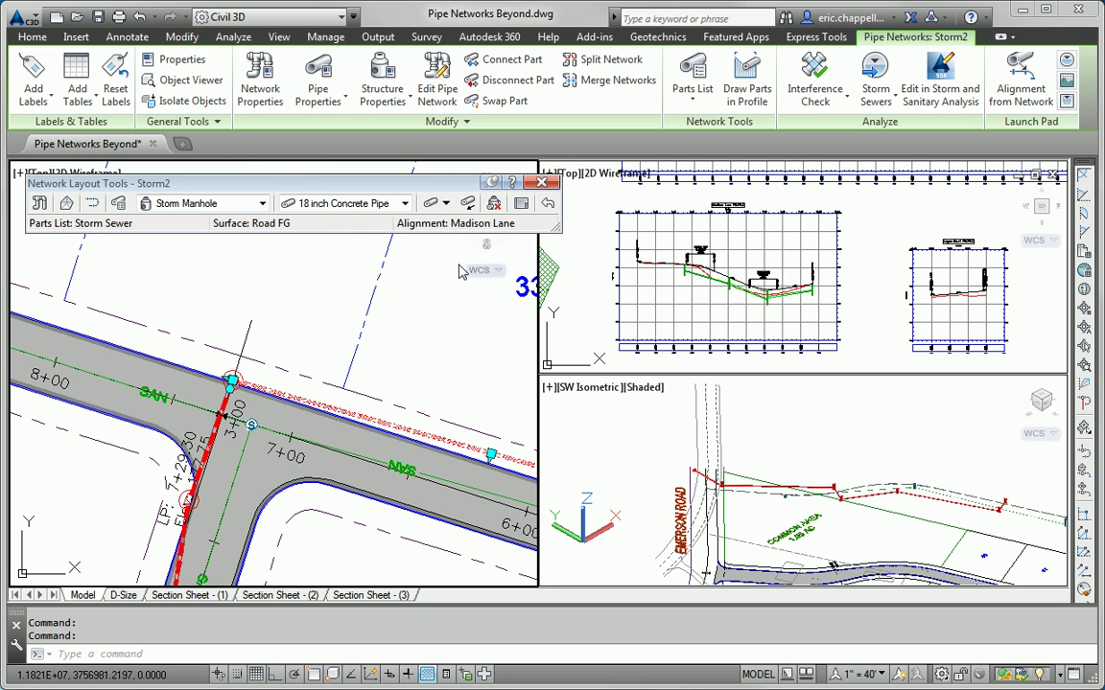
# Draw the selected northern run in the Madison Lane profile view and clear the selection.
pyautogui.click(746, 91)
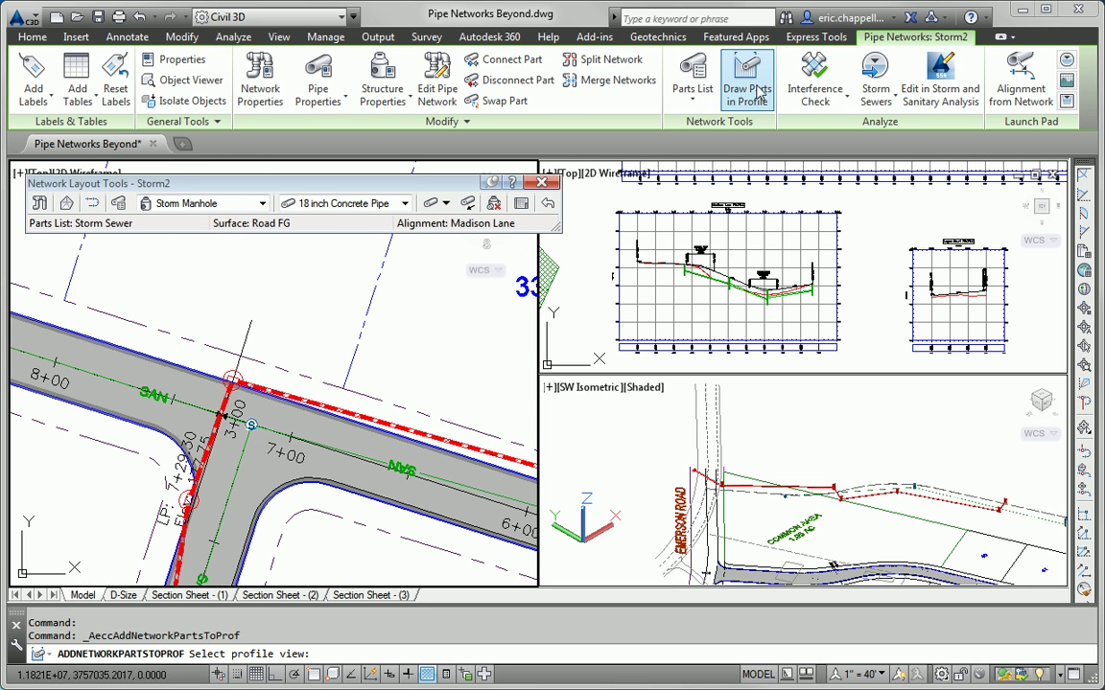
pyautogui.click(794, 226)
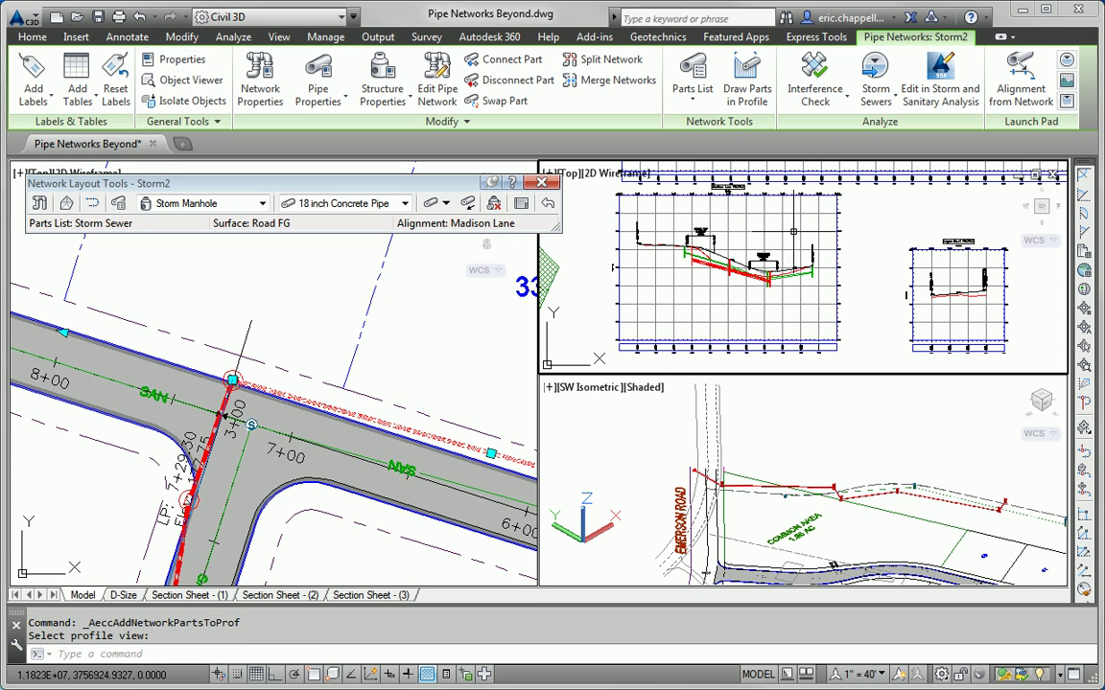
pyautogui.press('Escape')
pyautogui.press('Escape')
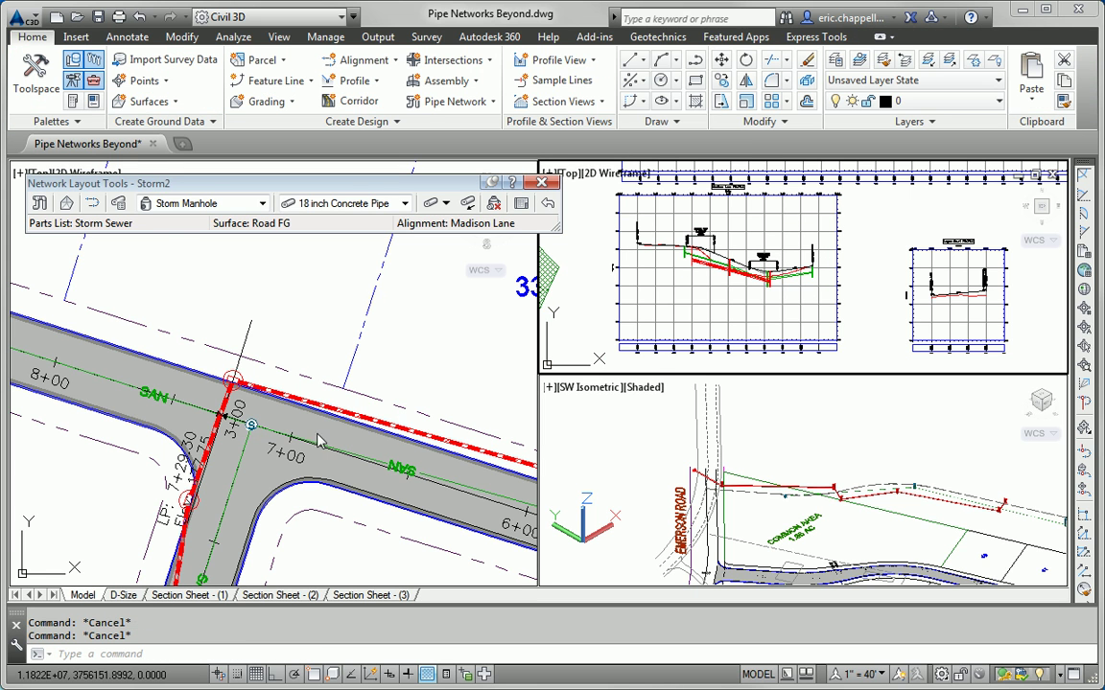
# Select the structure beside the LP 7+29.30 label and the long pipe running south from it along the side road.
pyautogui.scroll(-2, 288, 403)
pyautogui.scroll(2, 244, 470)
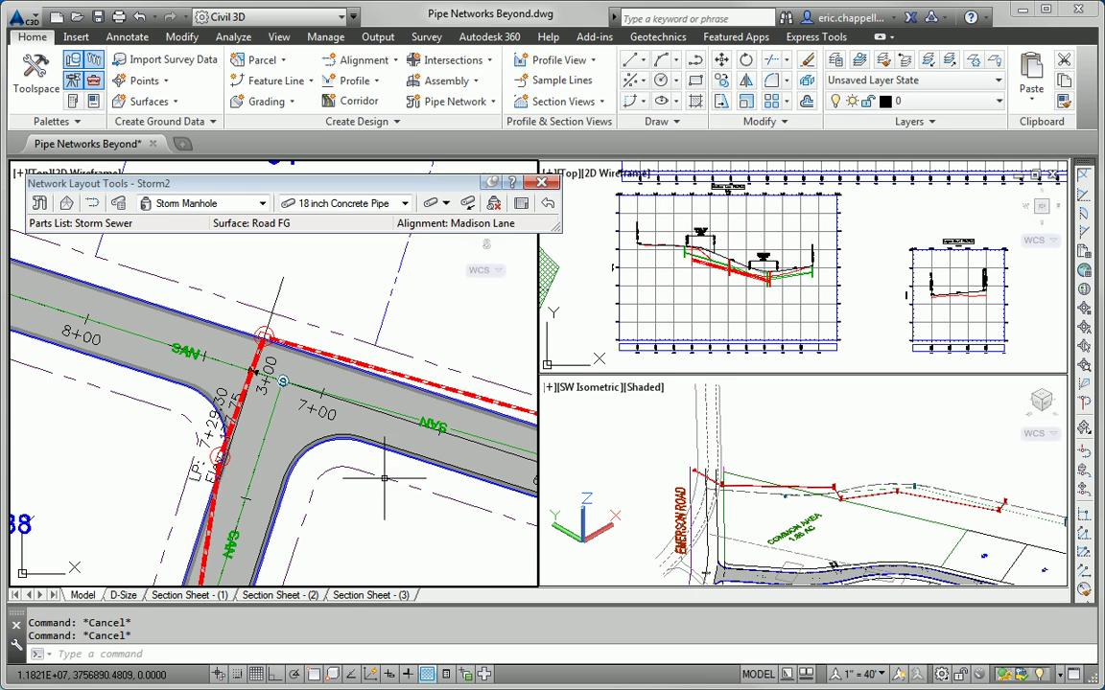
pyautogui.scroll(4, 206, 459)
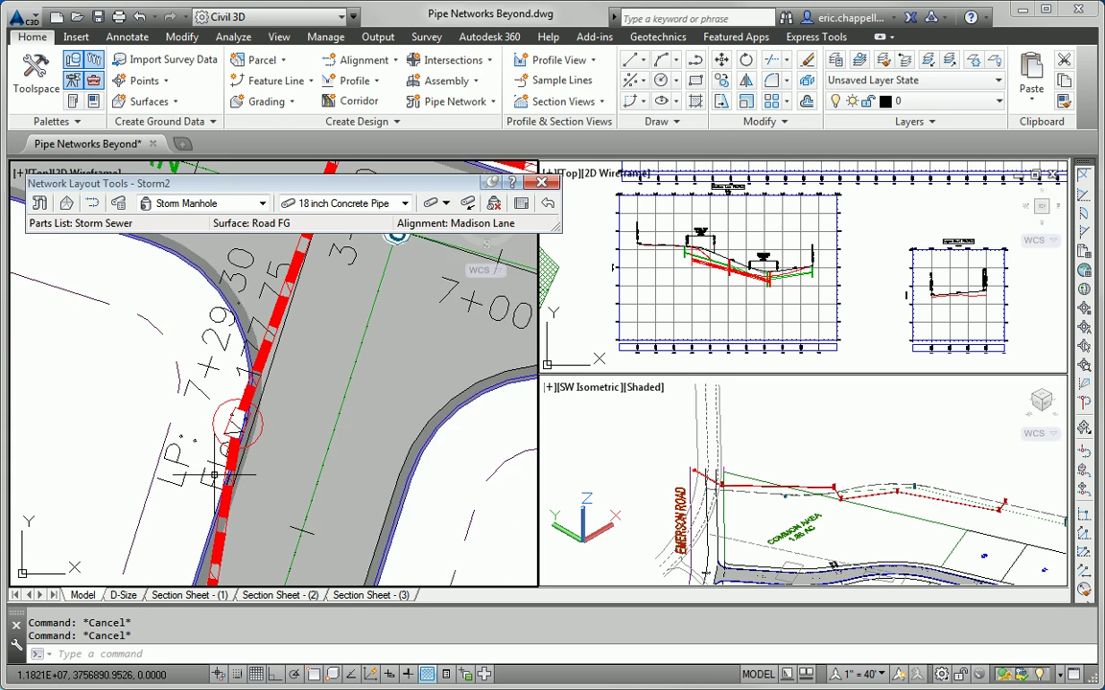
pyautogui.click(221, 407)
pyautogui.scroll(-4, 213, 473)
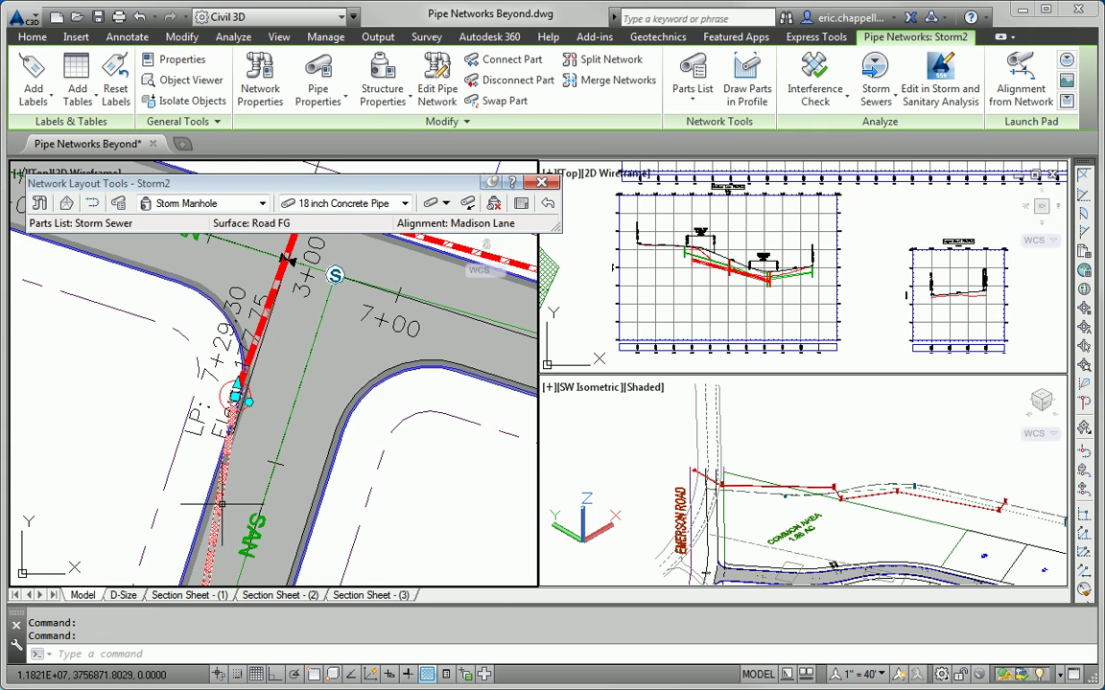
pyautogui.scroll(-4, 221, 502)
pyautogui.moveTo(272, 511); pyautogui.dragTo(338, 229, button='middle')
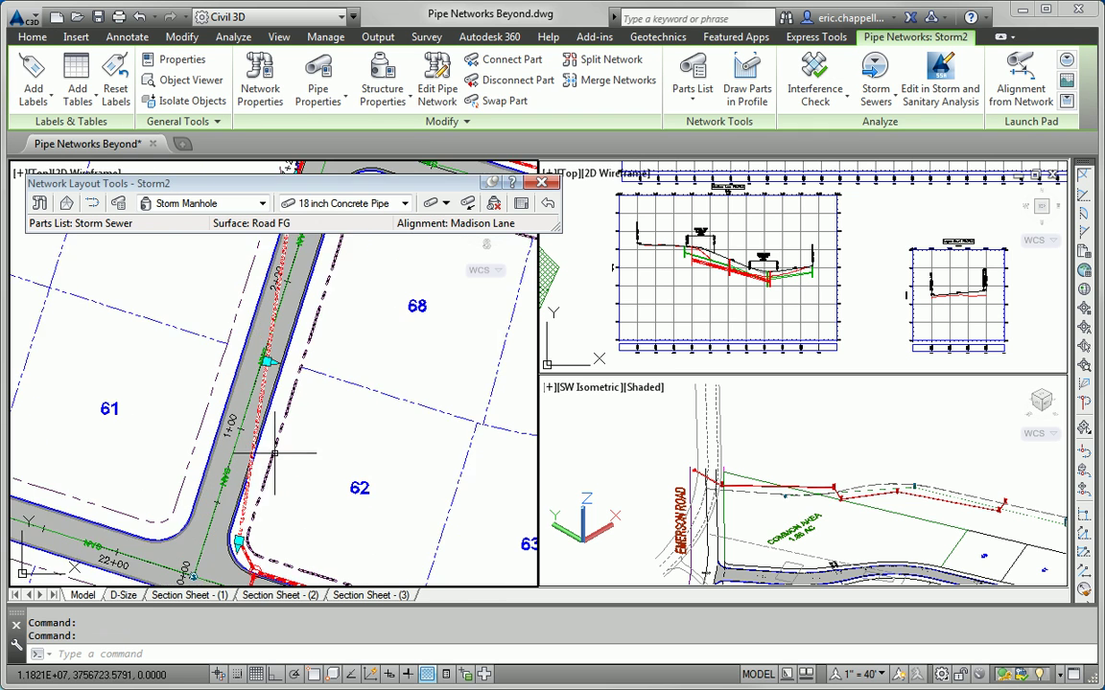
# Add the corner manhole at lot 62, the short pipe below it, and the adjoining curb inlet to the selection.
pyautogui.moveTo(217, 544); pyautogui.dragTo(268, 458, button='middle')
pyautogui.scroll(6, 268, 470)
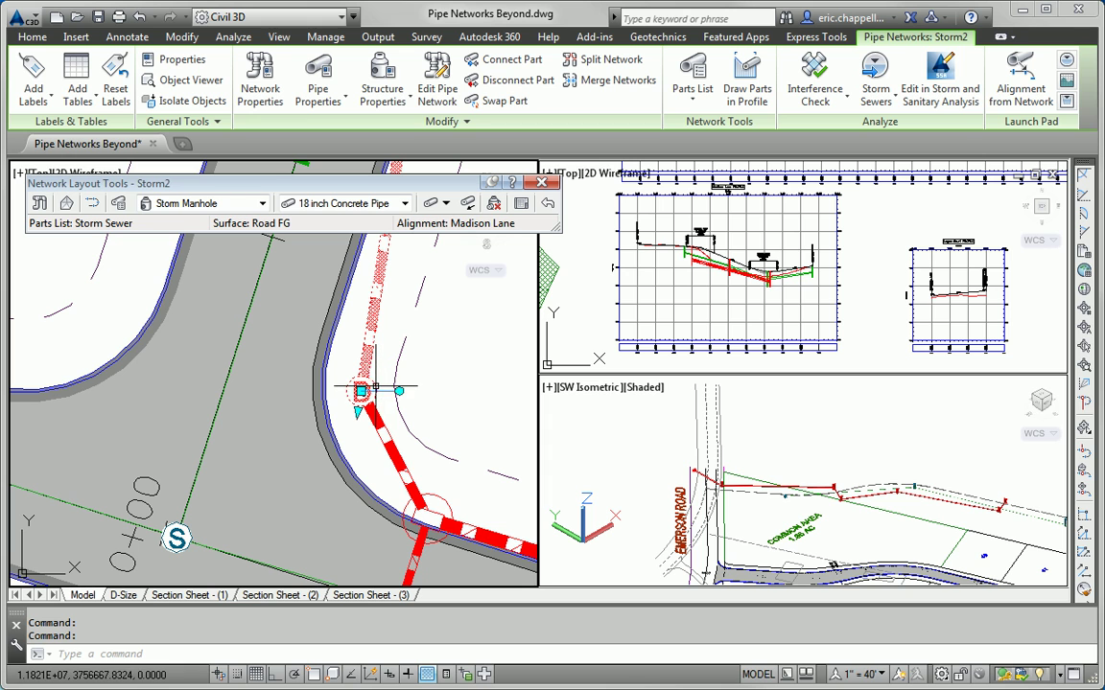
pyautogui.click(387, 426)
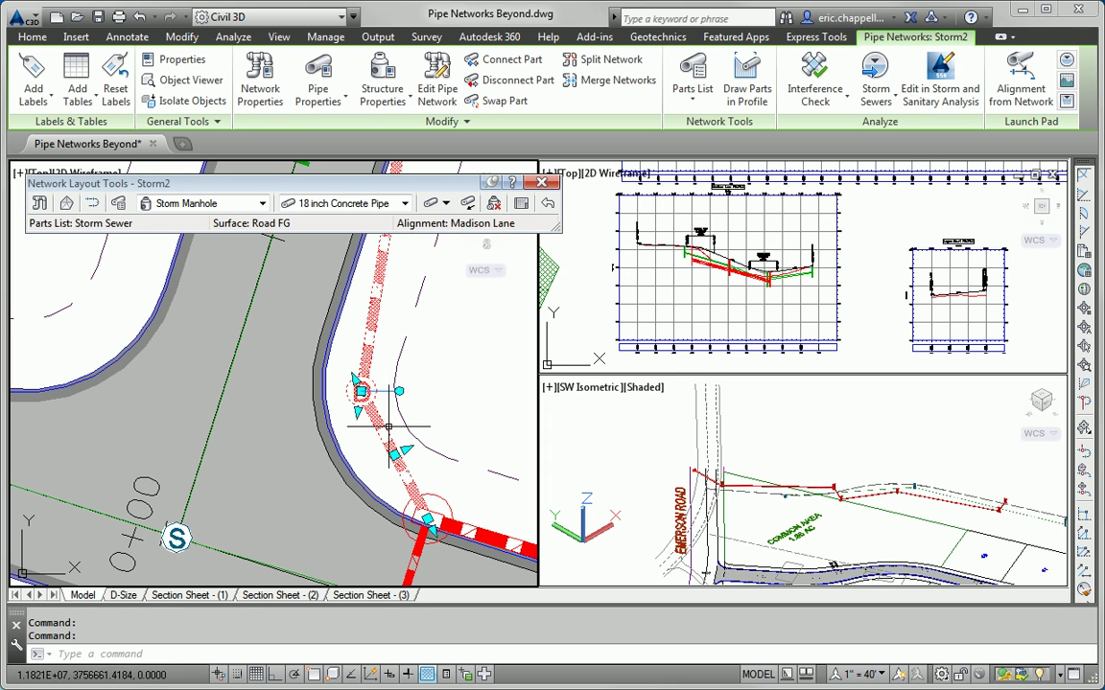
pyautogui.click(438, 513)
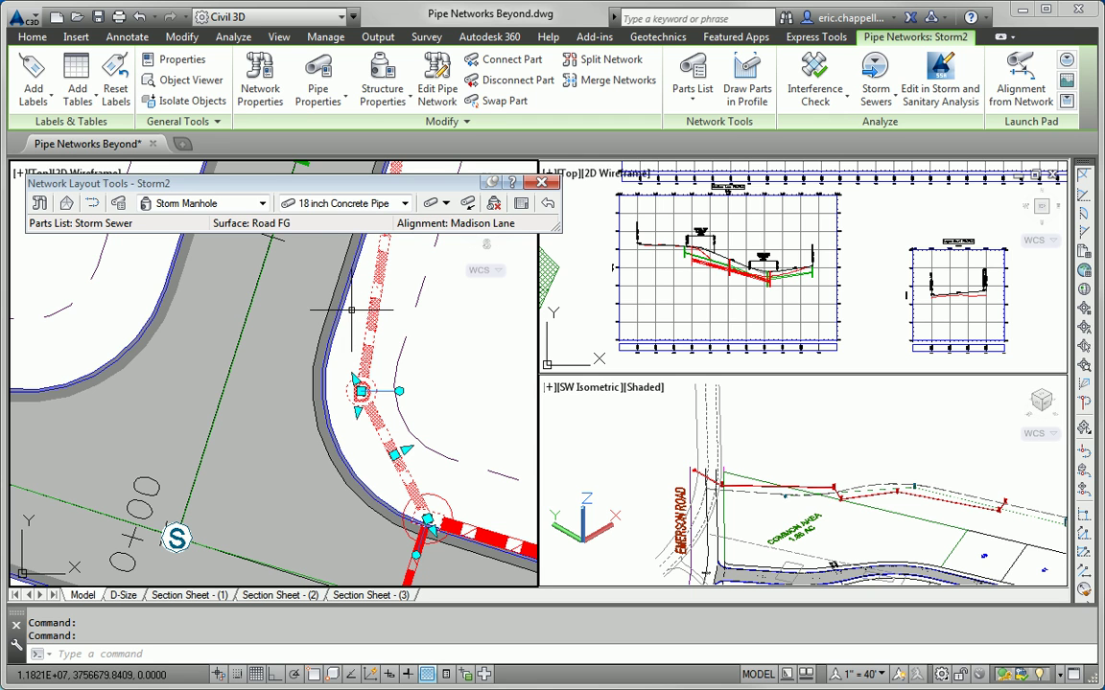
# Draw the selected side-road run in the smallest profile view, inspect the parts there, and clear the selection.
pyautogui.click(747, 85)
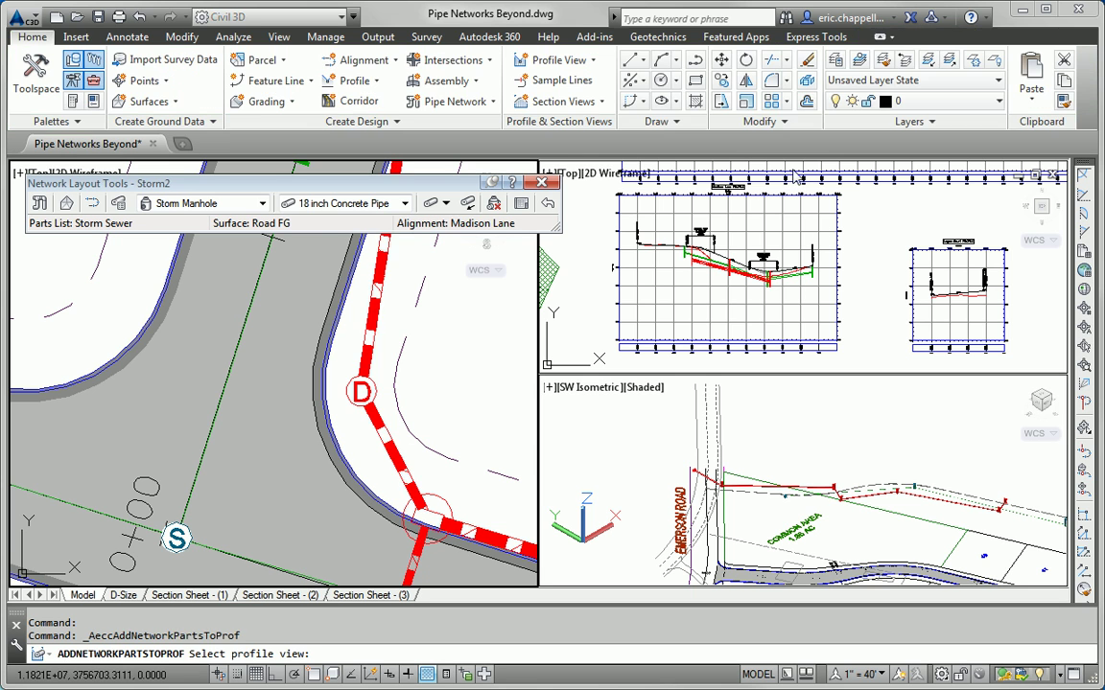
pyautogui.click(936, 325)
pyautogui.scroll(10, 773, 322)
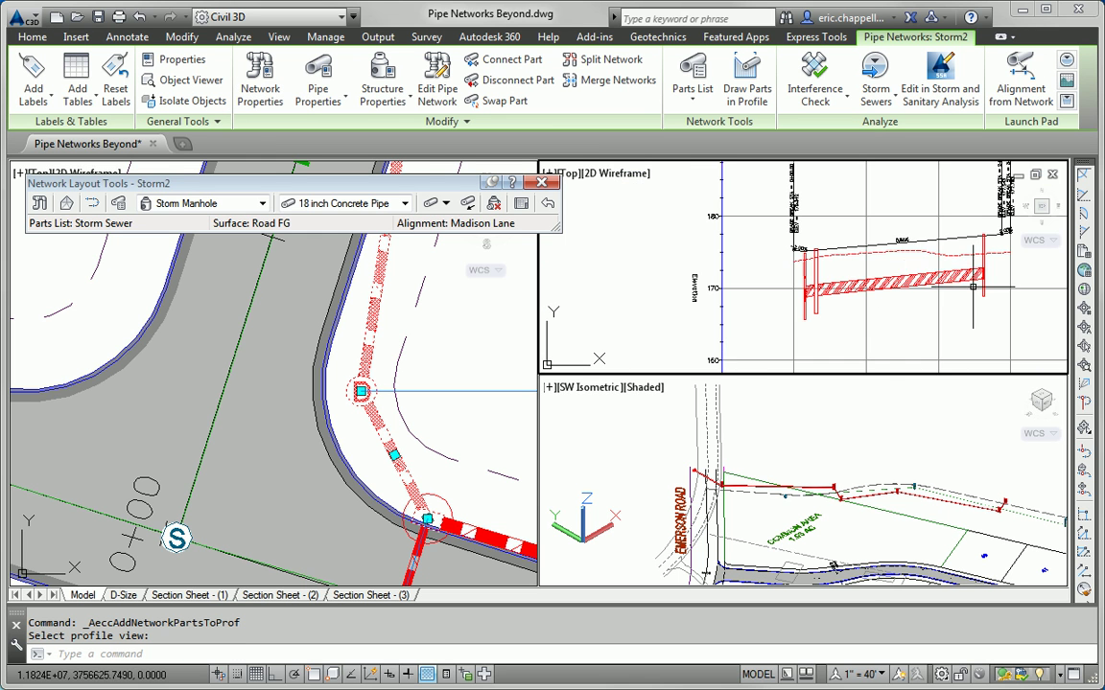
pyautogui.scroll(-5, 773, 322)
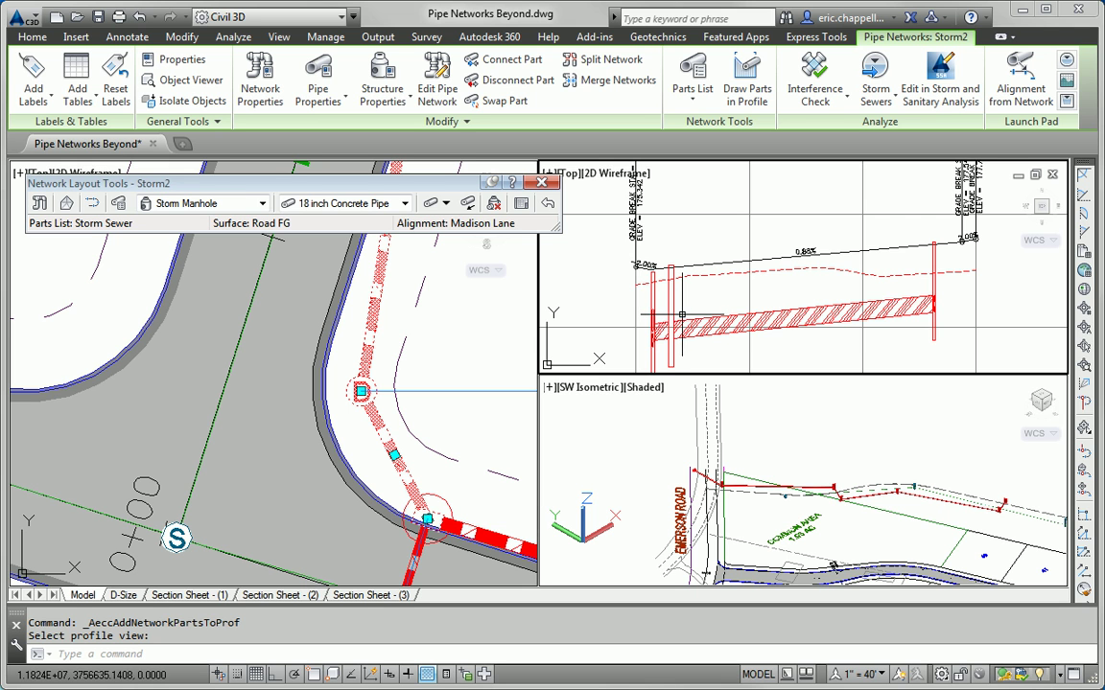
pyautogui.scroll(-4, 681, 315)
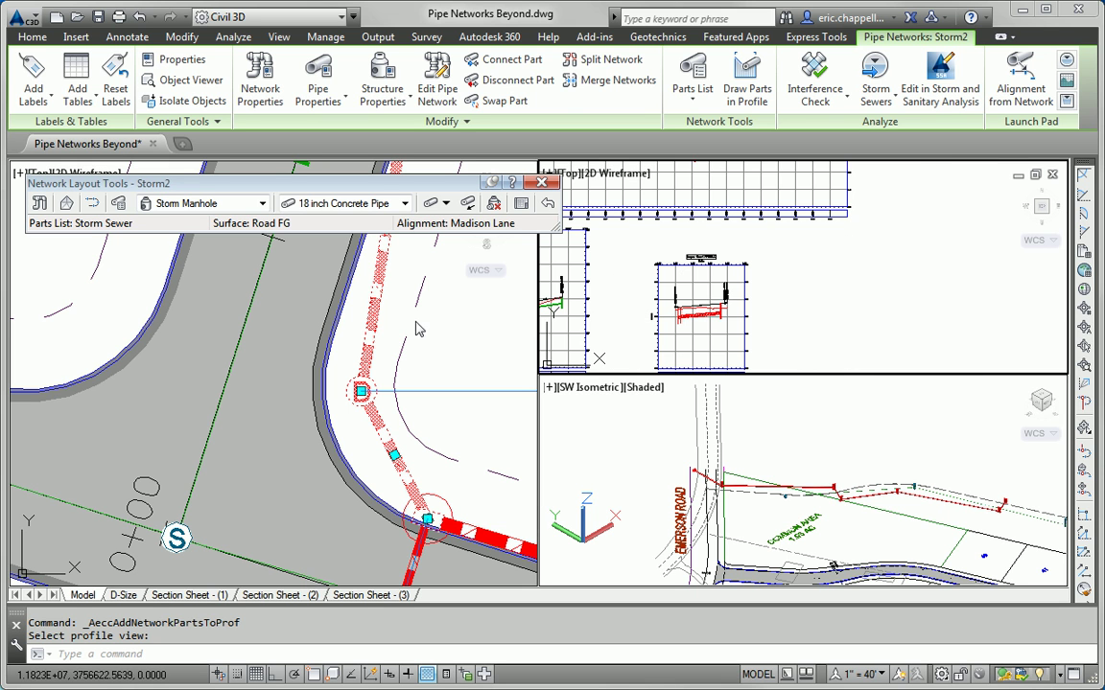
pyautogui.click(393, 291)
pyautogui.press('Escape')
pyautogui.scroll(-4, 472, 362)
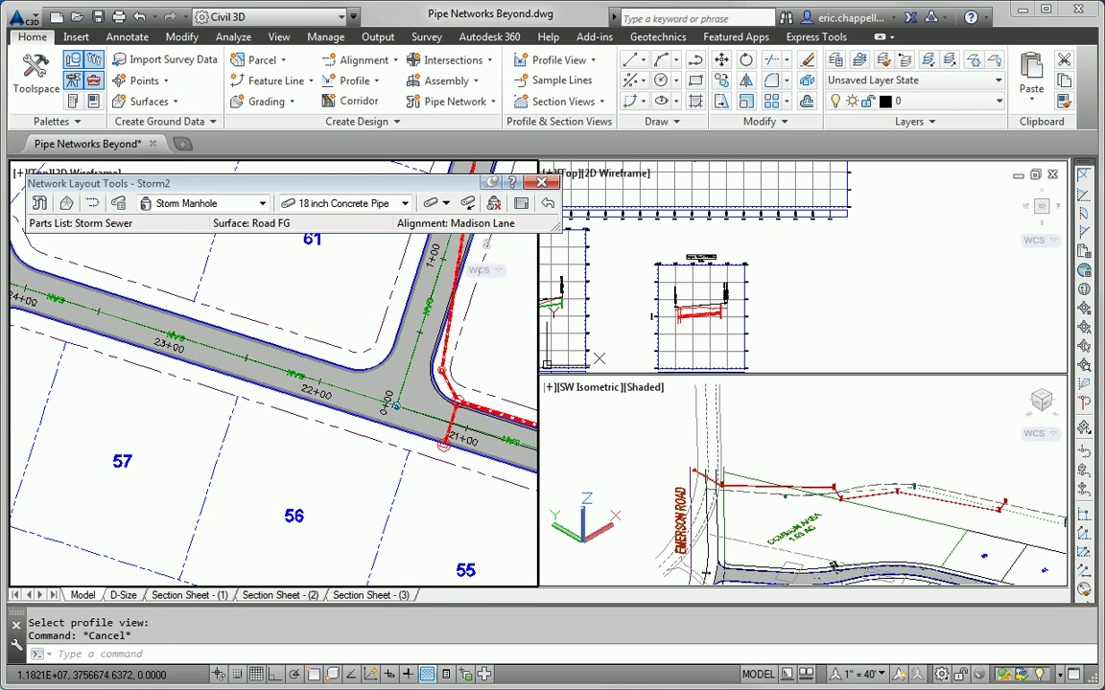
pyautogui.scroll(-8, 261, 422)
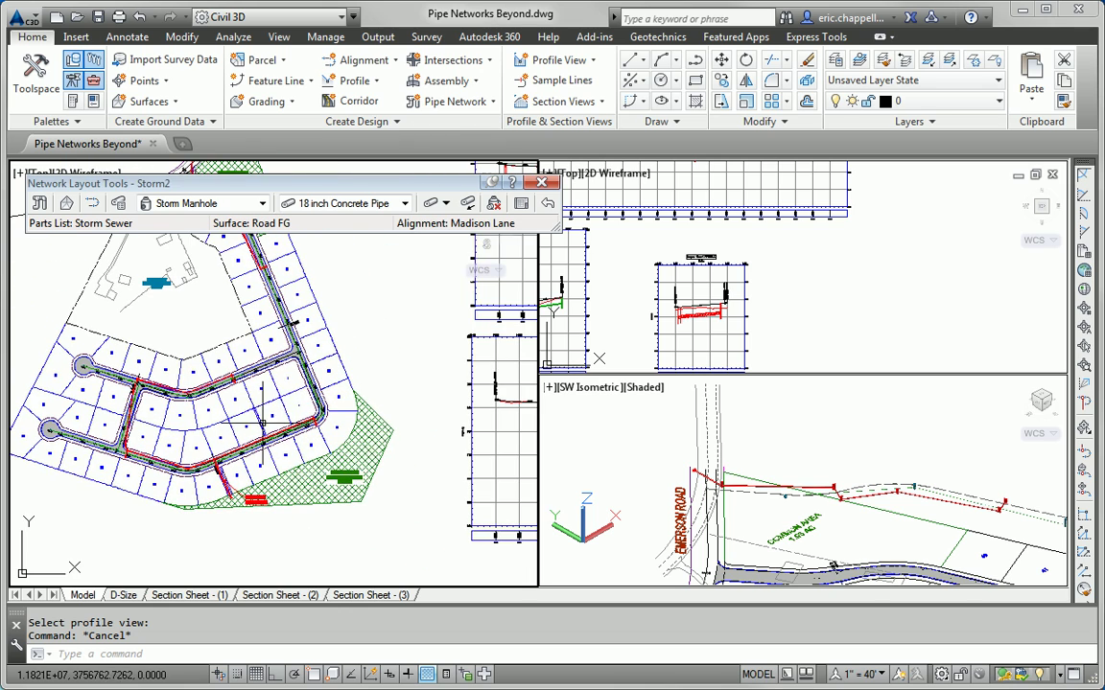
pyautogui.moveTo(261, 422); pyautogui.dragTo(253, 437, button='middle')
pyautogui.scroll(-2, 837, 283)
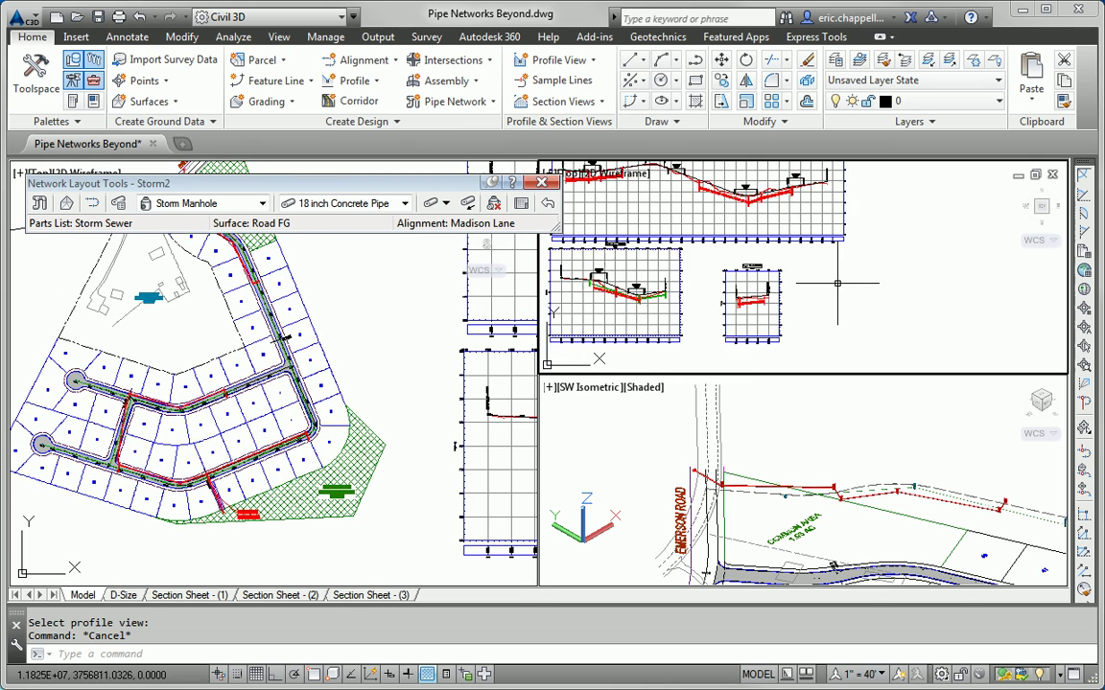
pyautogui.scroll(-5, 837, 284)
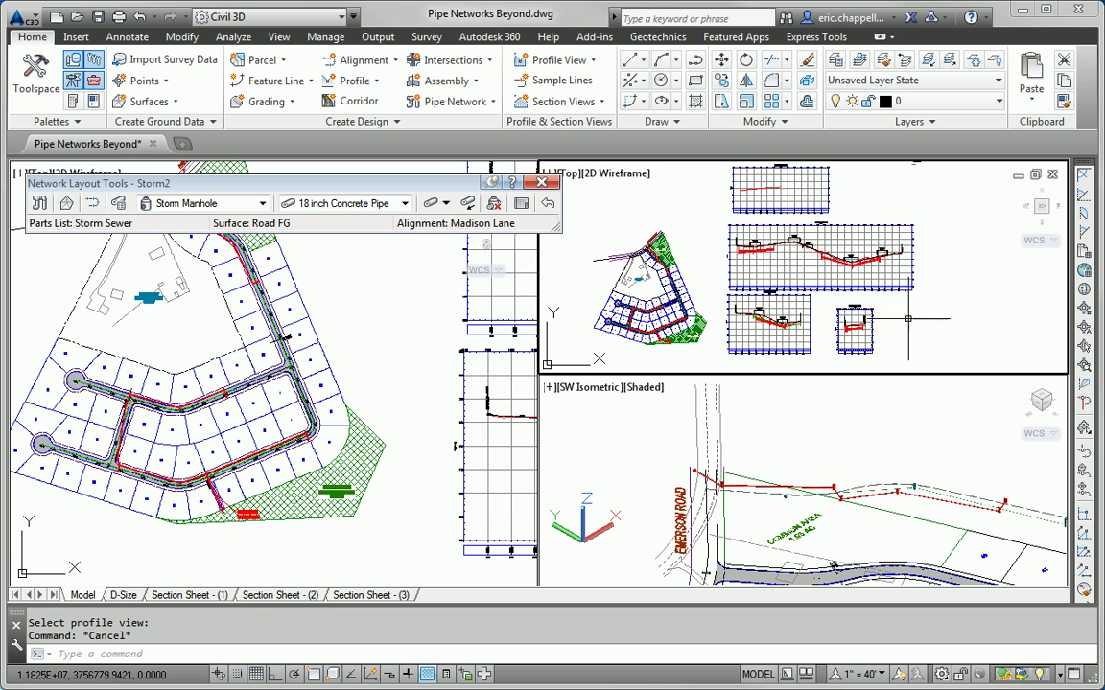